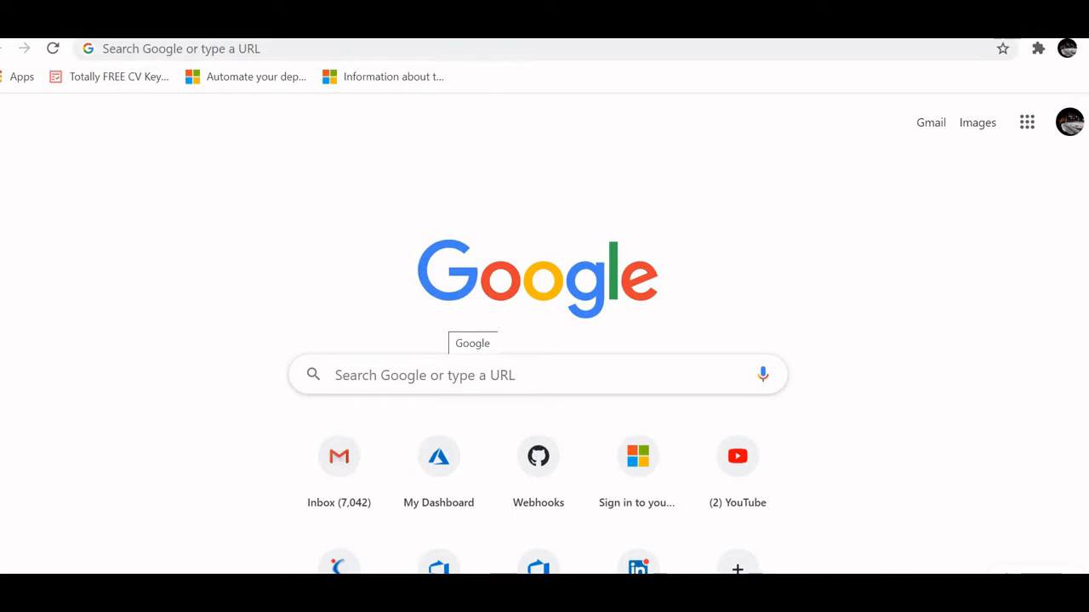
Open a blank Notepad document and write the heading "preq" with the list item "- visual studio 2017" under it
key(super)
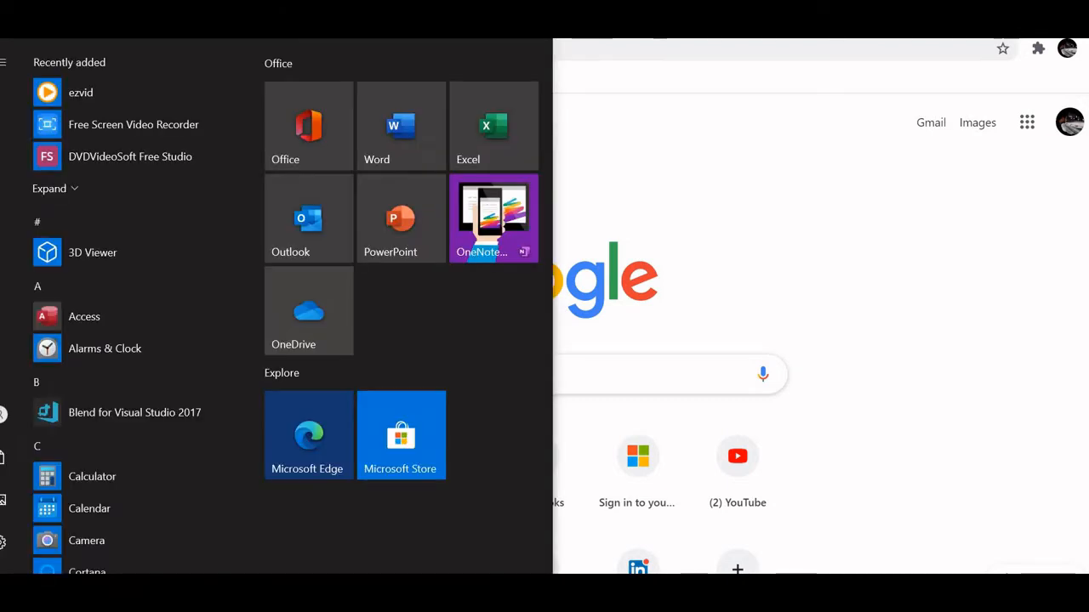
text(note)
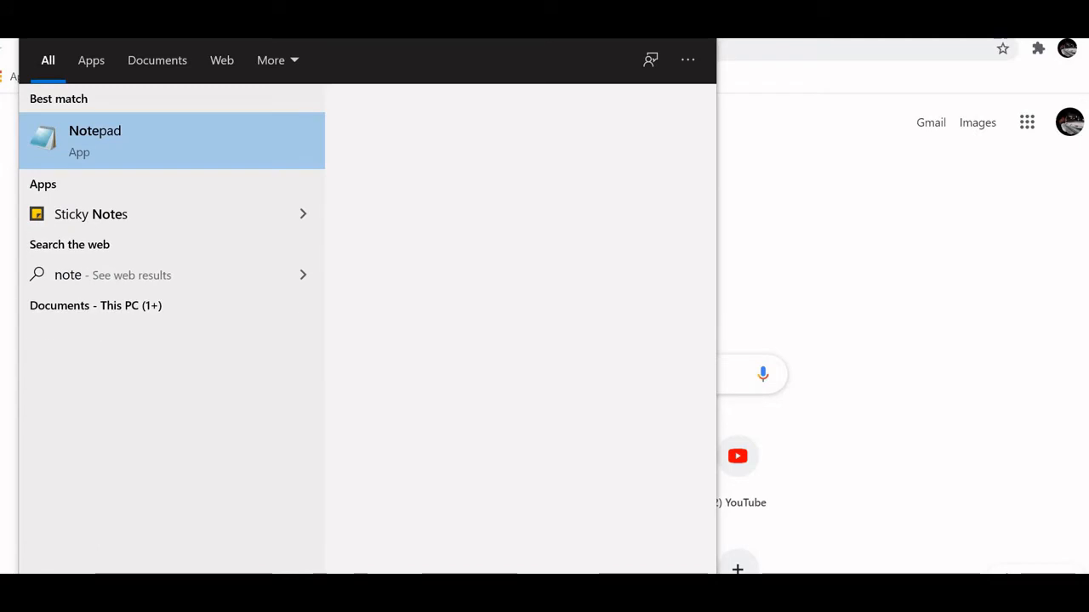
key(Return)
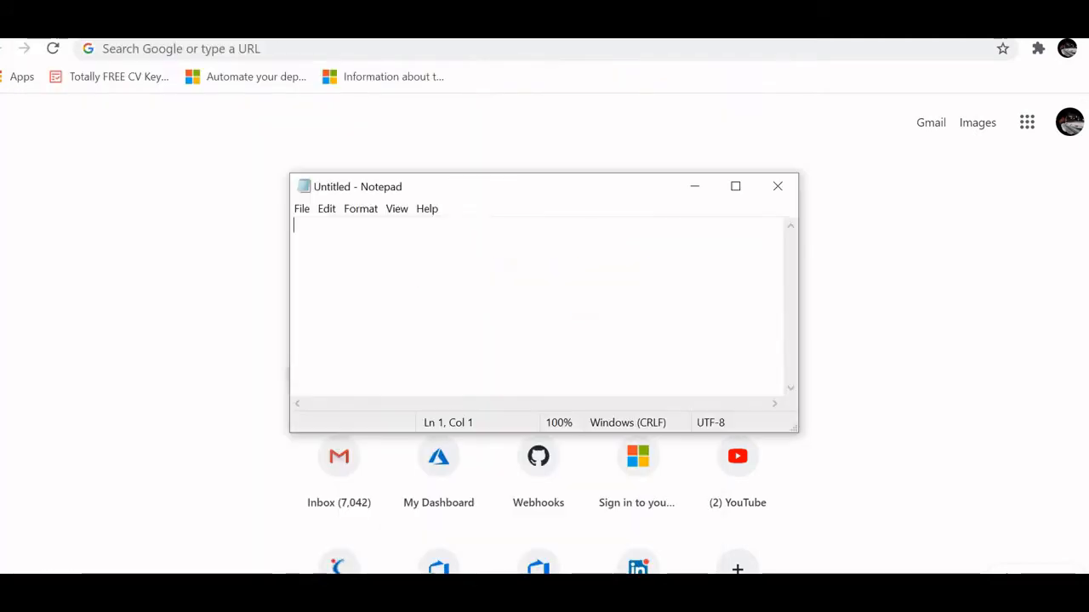
text(preq)
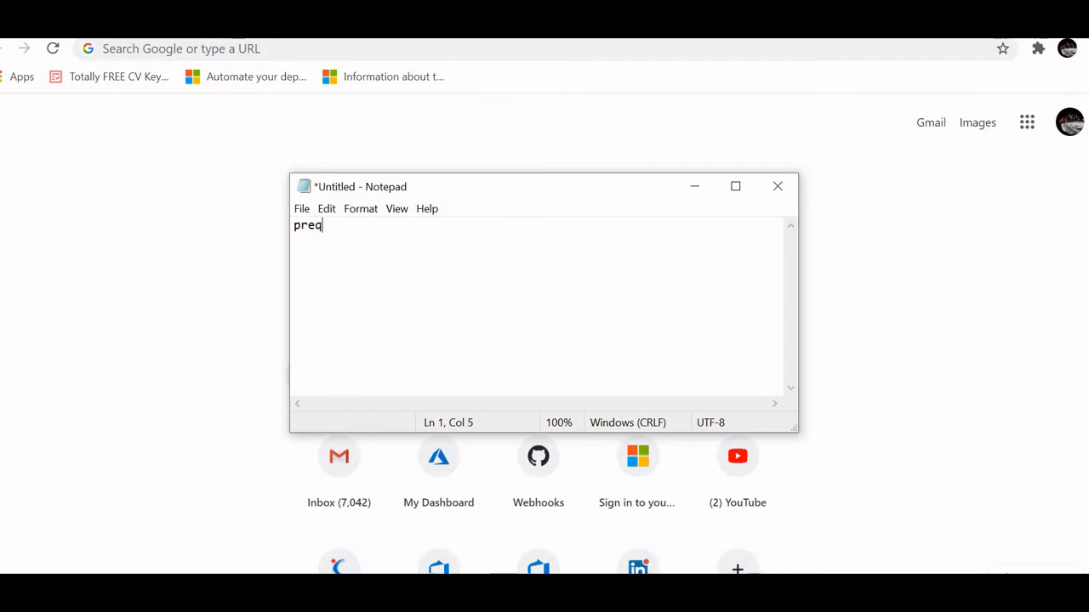
key(Return)
text(- visual stu)
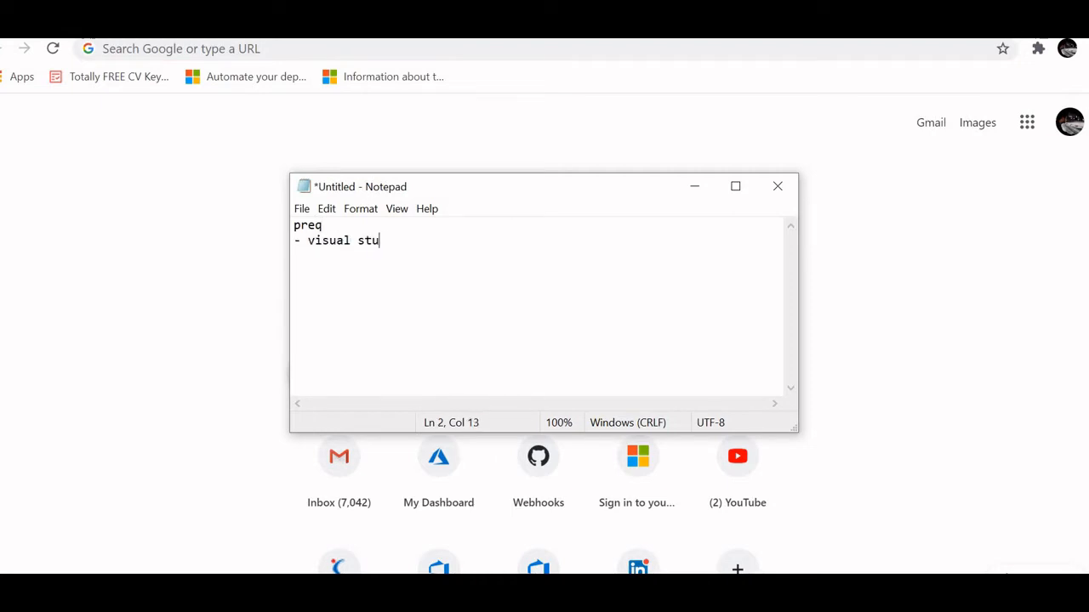
text(dio 2017)
key(Return)
Add the list items "- azure sub" and "- azure devops" below the Visual Studio entry
text(-)
text( auzre)
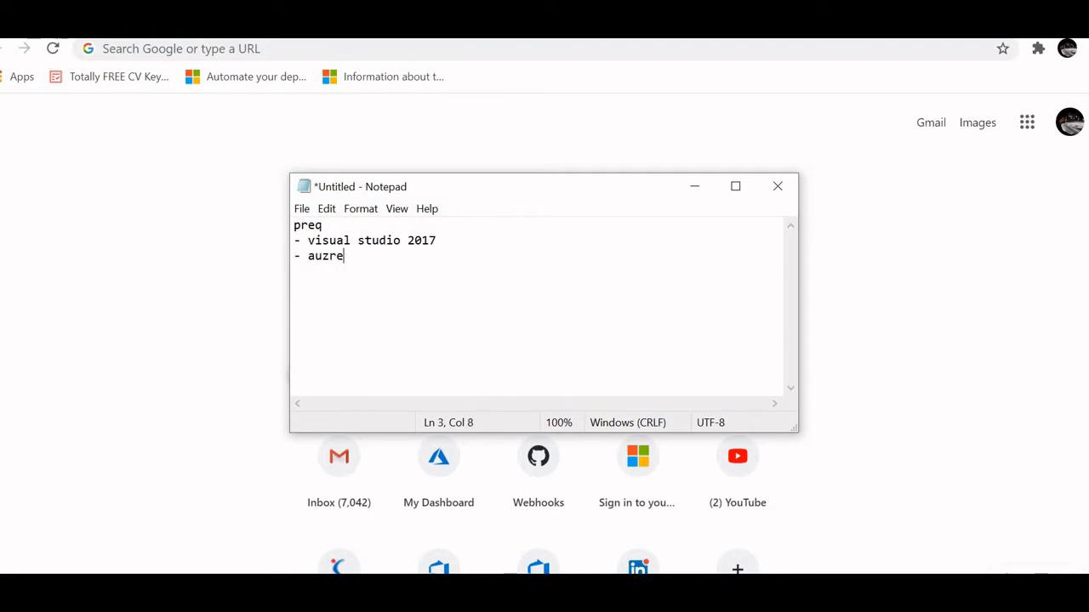
key(BackSpace)
key(BackSpace)
key(BackSpace)
key(BackSpace)
text(zure sub)
key(Return)
text(-)
text(azure de)
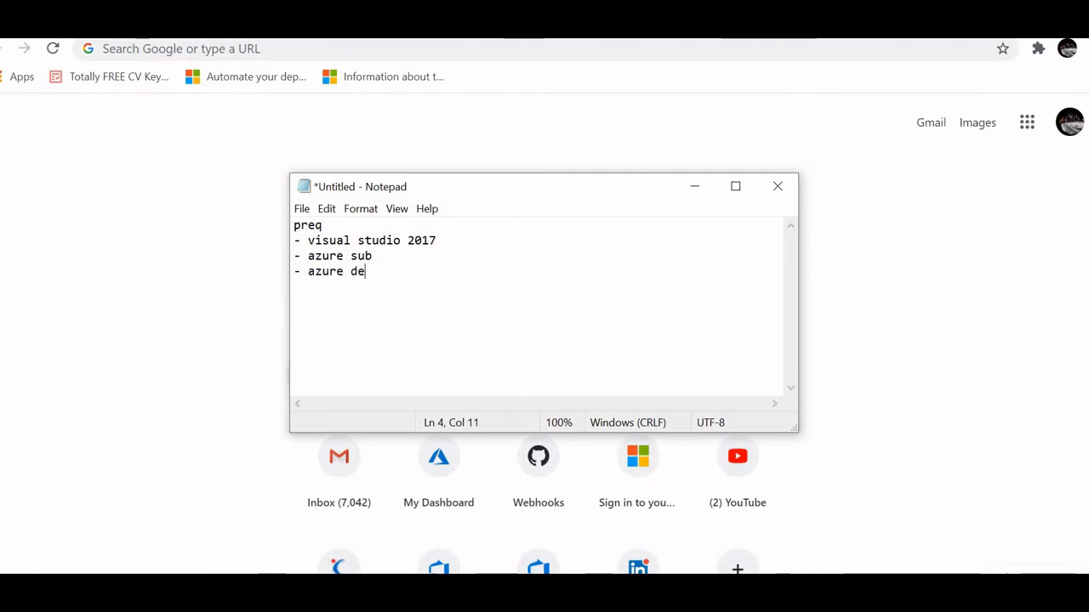
text(vops)
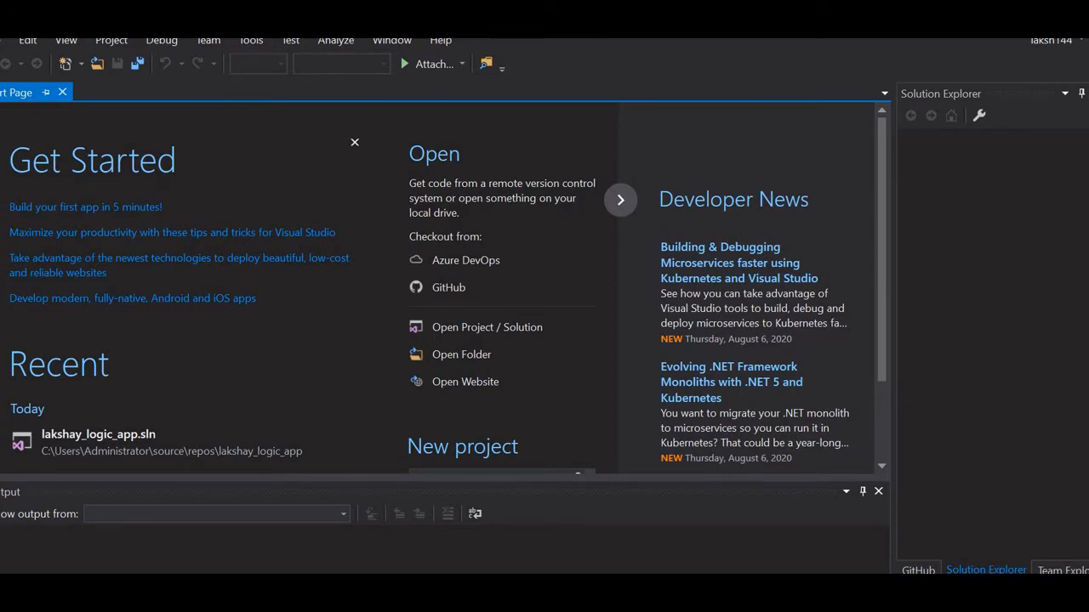
In Visual Studio, start a new Azure Resource Group cloud project and name it "loic_app_" followed by the author's first name
click(3, 40)
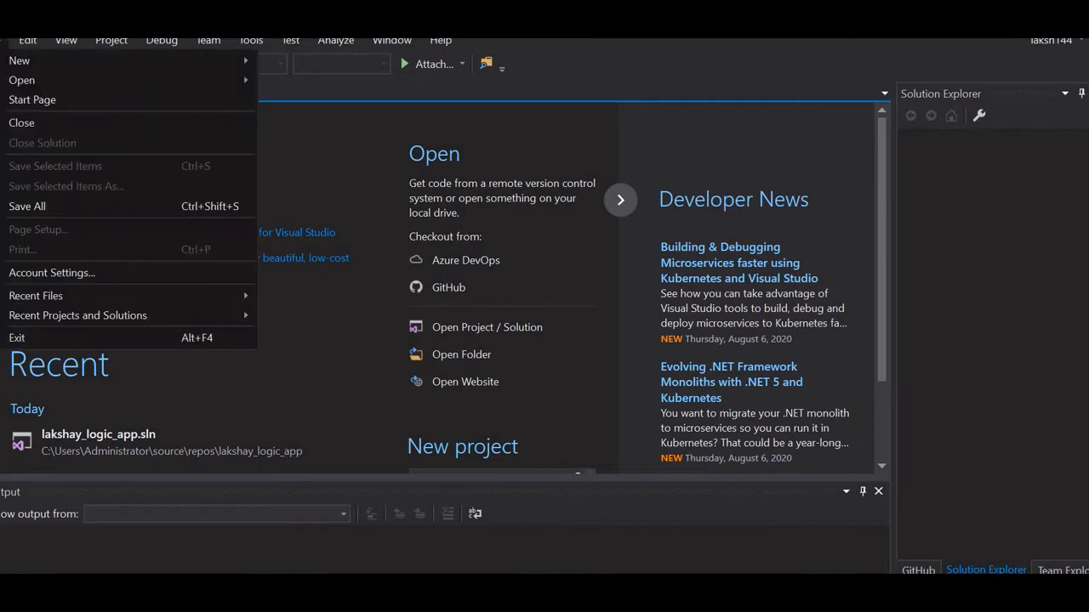
mouse_move(21, 62)
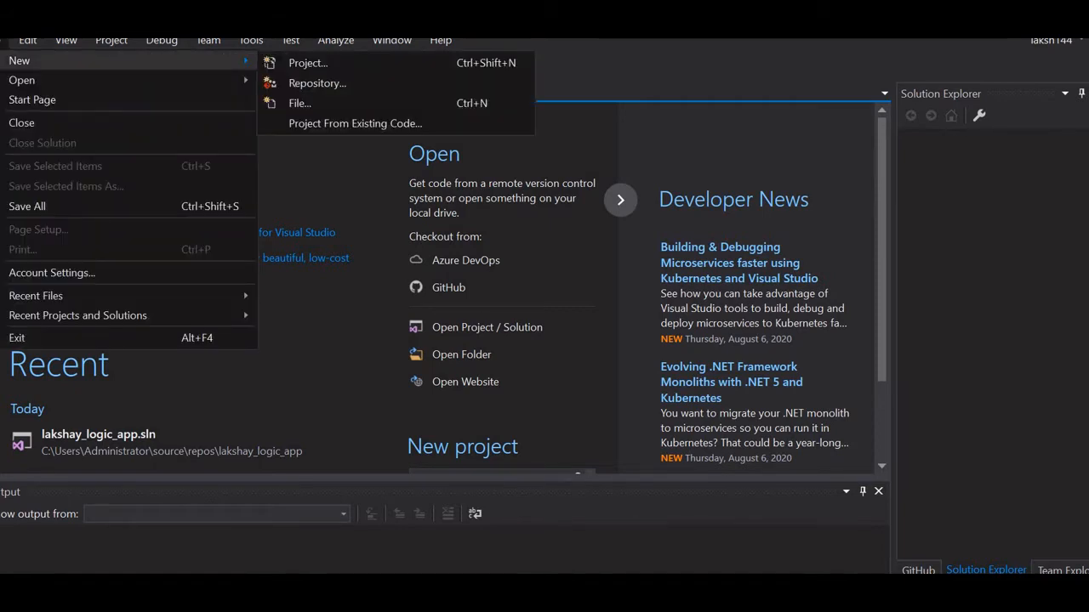
click(308, 63)
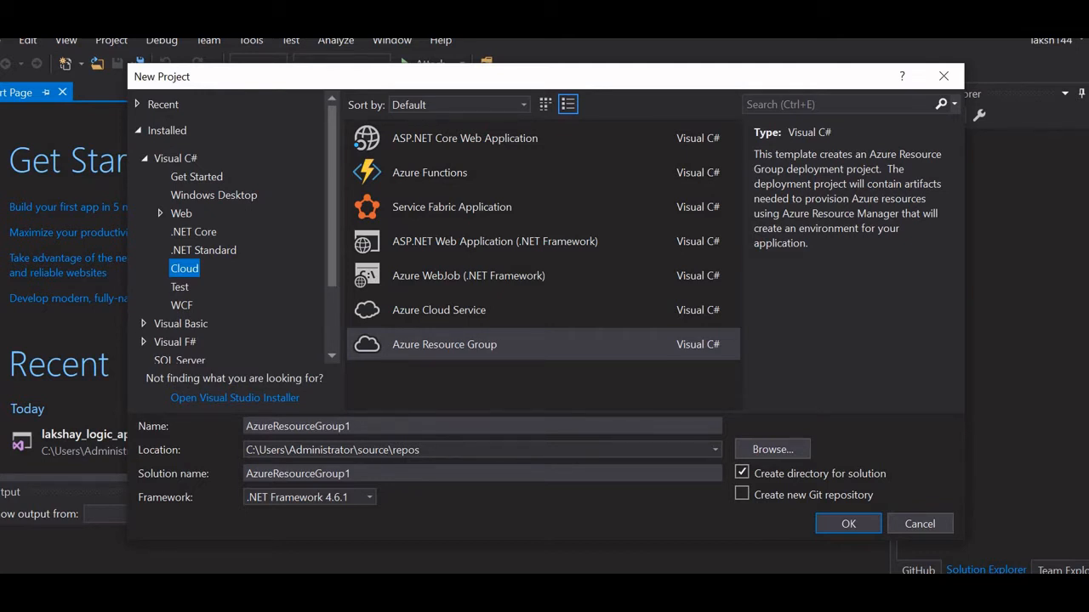
click(382, 426)
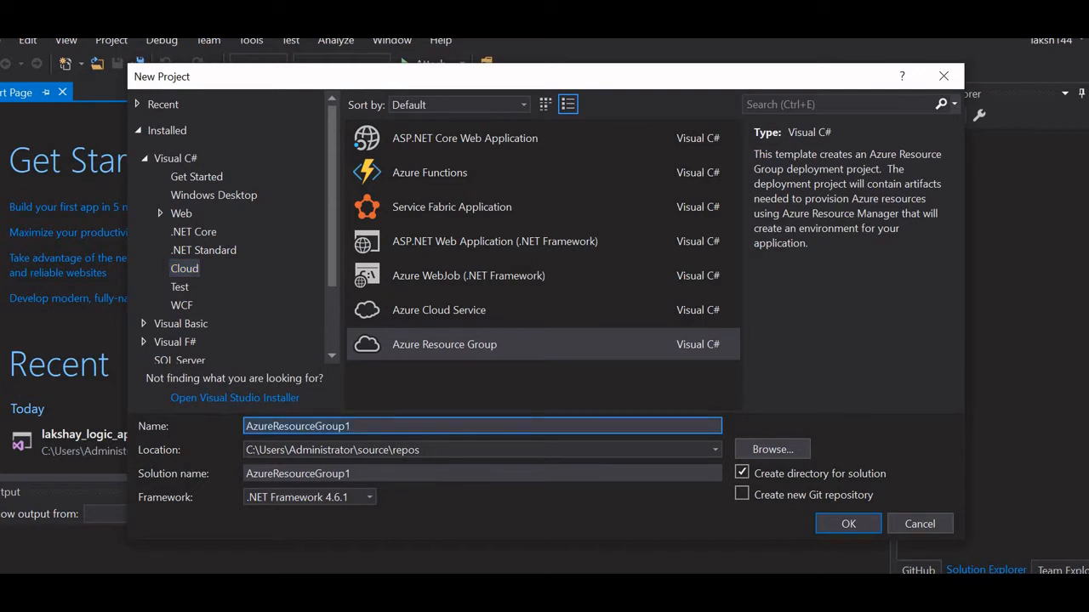
text(loic)
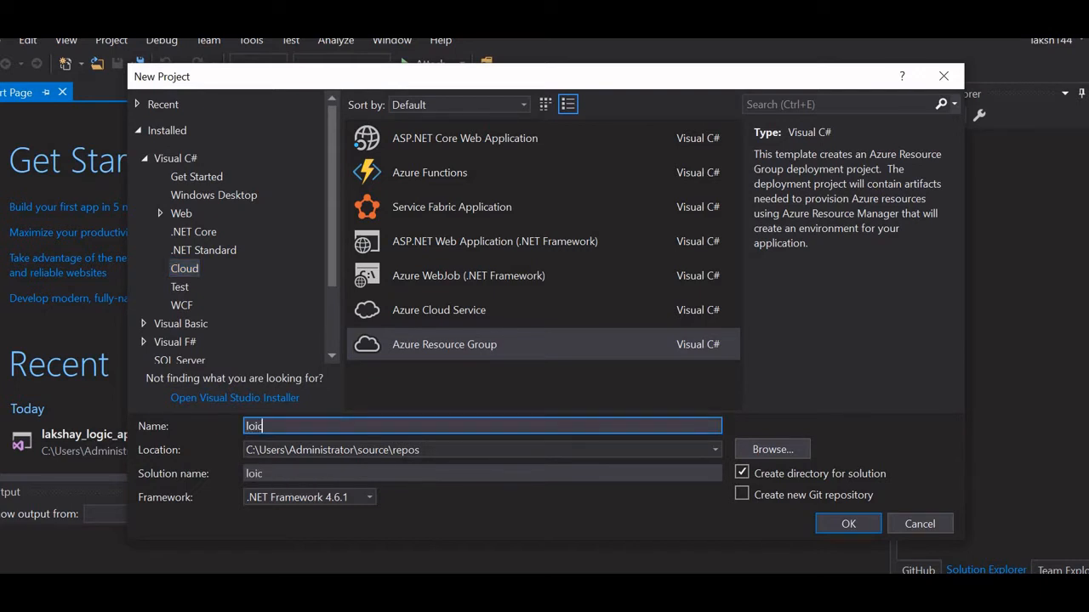
key(BackSpace)
key(BackSpace)
text(ic_app_lakshay)
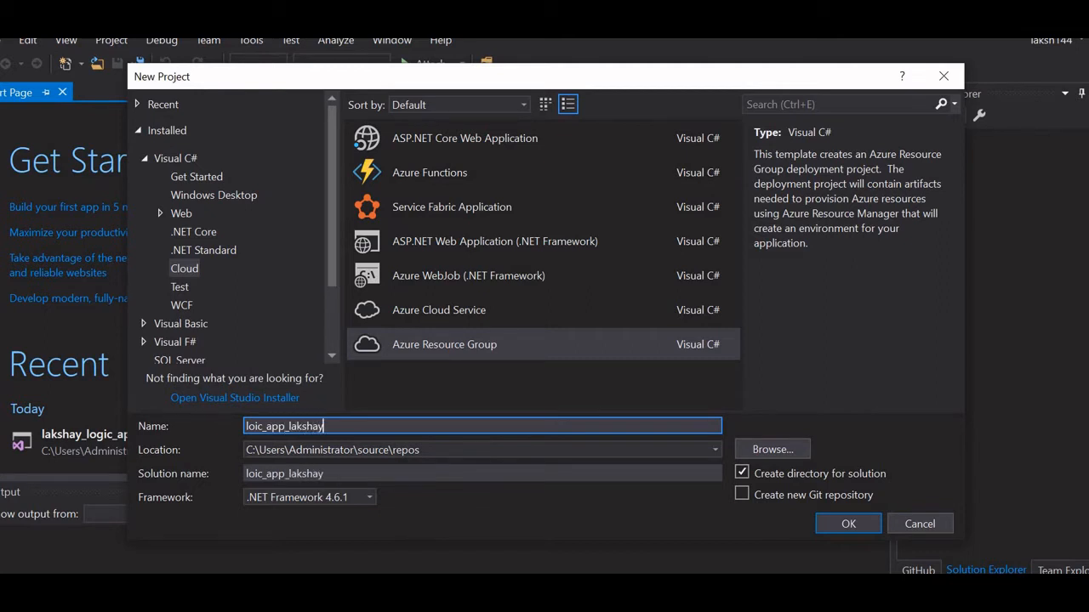
click(543, 345)
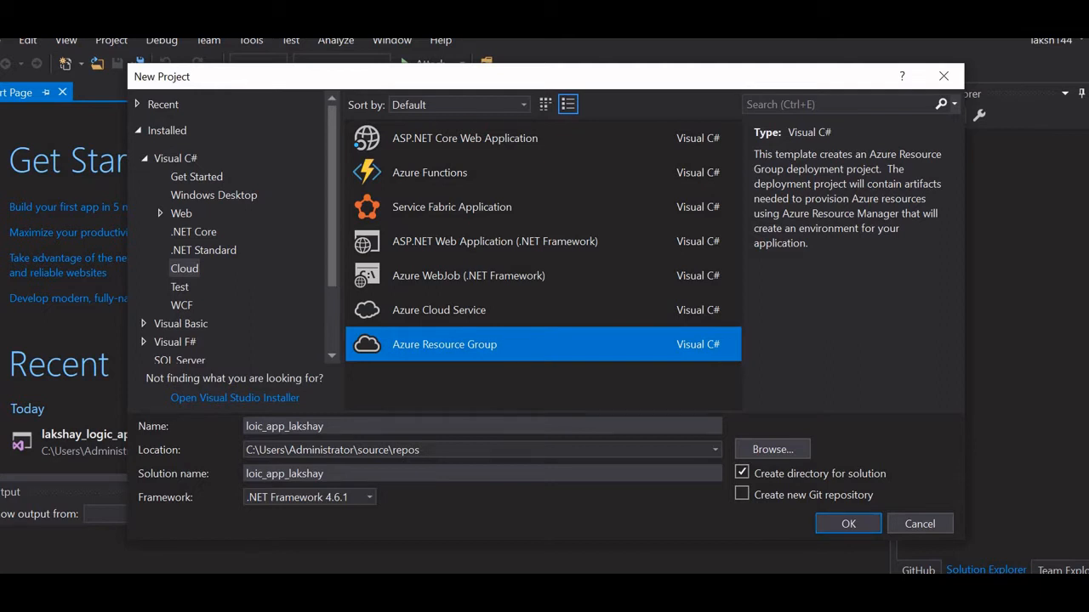
Change the project name to loic_app_lucky and create the Azure Resource Group project
click(326, 426)
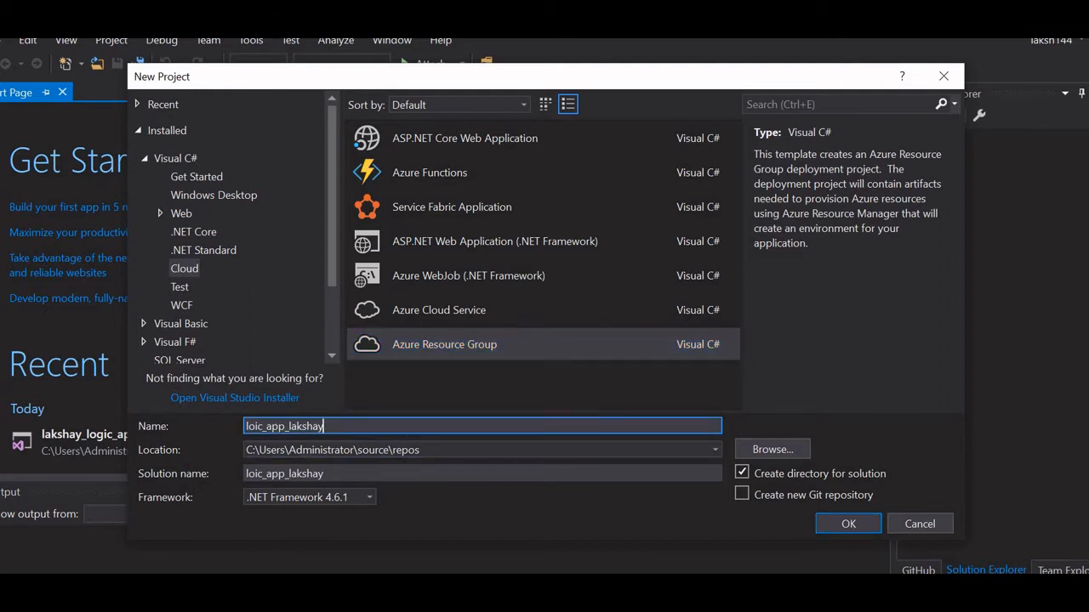
key(BackSpace)
key(BackSpace)
key(BackSpace)
key(BackSpace)
key(BackSpace)
key(BackSpace)
text(ucky)
click(543, 345)
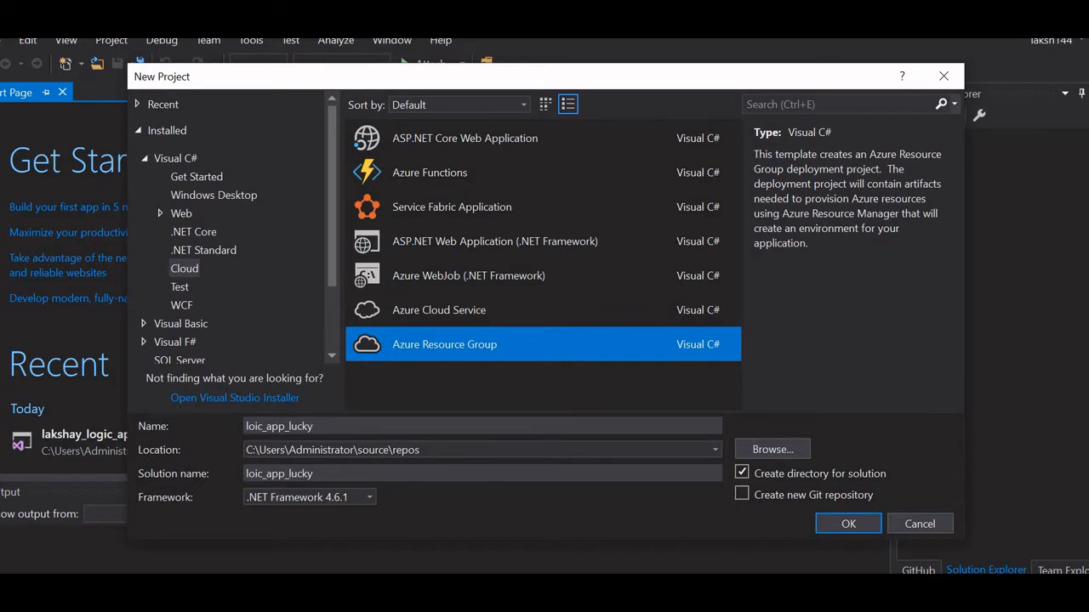
click(848, 524)
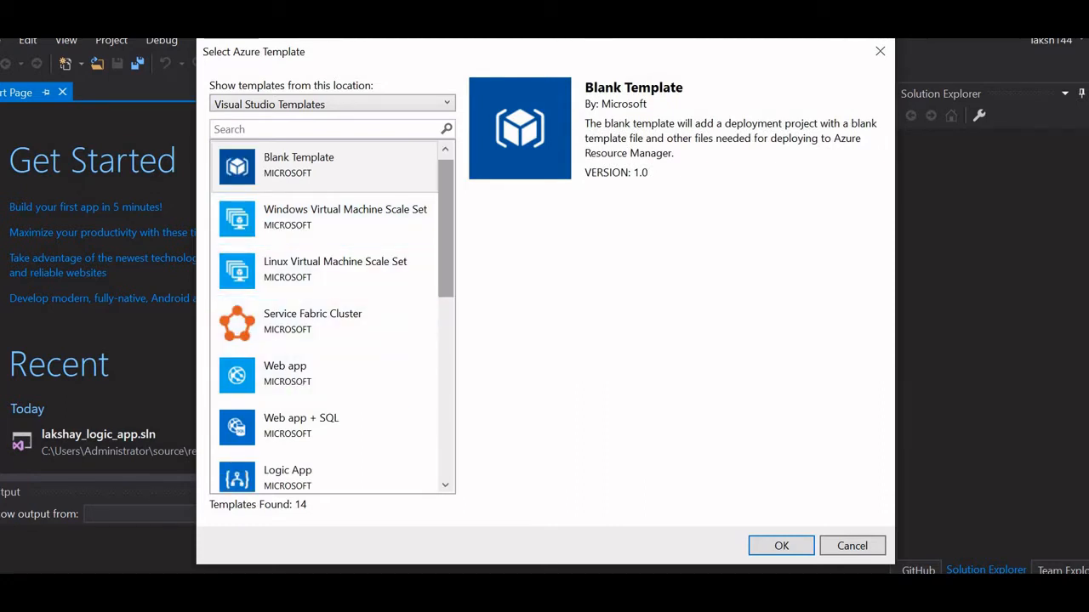
Choose the Logic App template from the Visual Studio templates and confirm it for the project
mouse_move(445, 261)
mouse_down()
mouse_move(446, 442)
mouse_move(445, 257)
mouse_up()
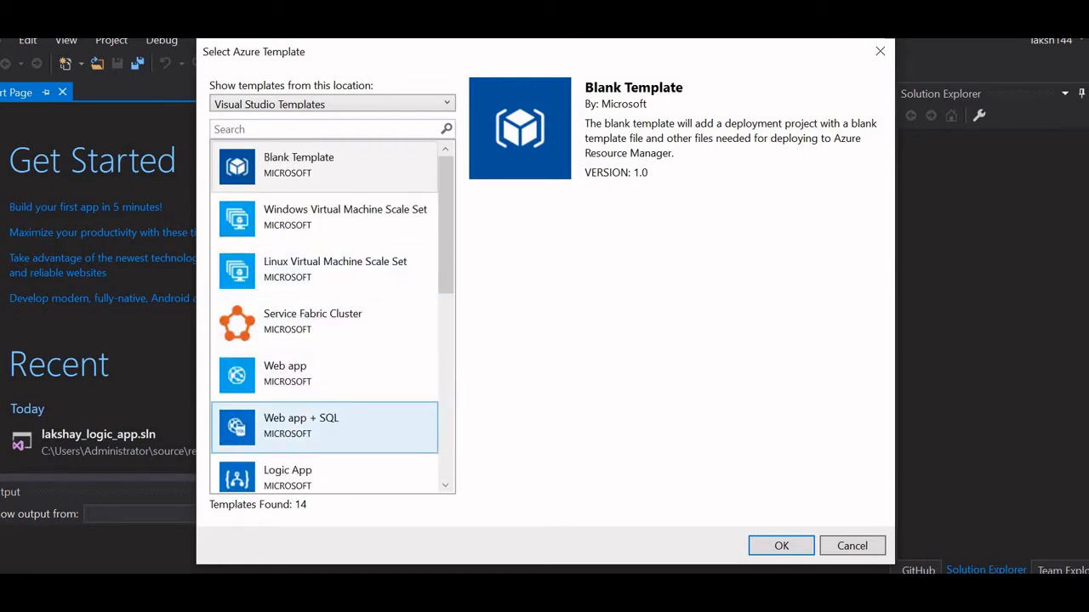
scroll(247, 429, down, 3)
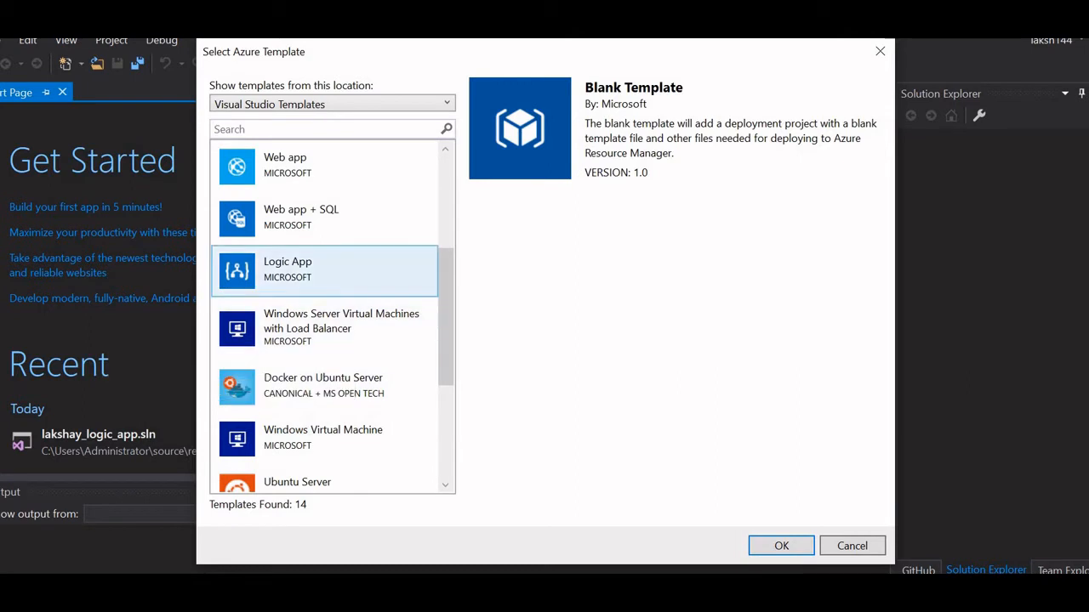
click(323, 270)
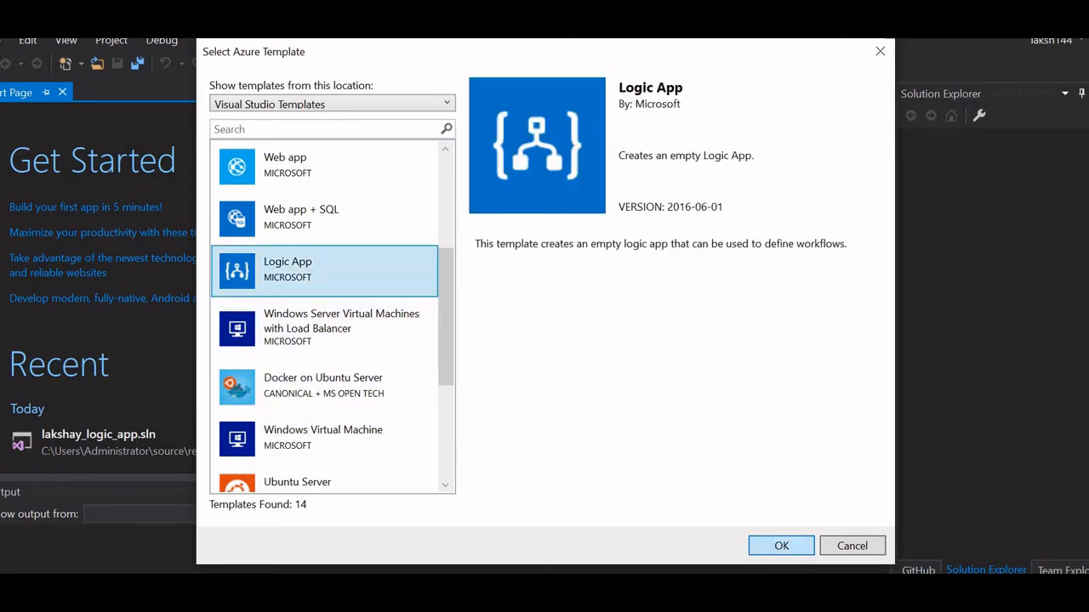
click(781, 546)
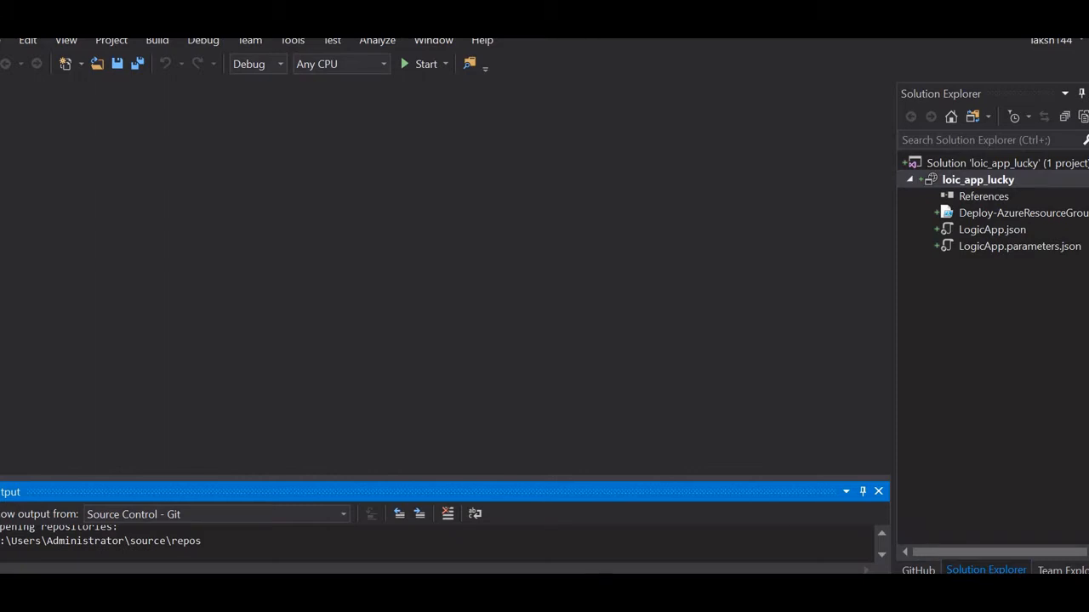
Open the Deploy-AzureResourceGroup.ps1 script and examine its parameters, storage account, resource group and template deployment sections
click(1022, 213)
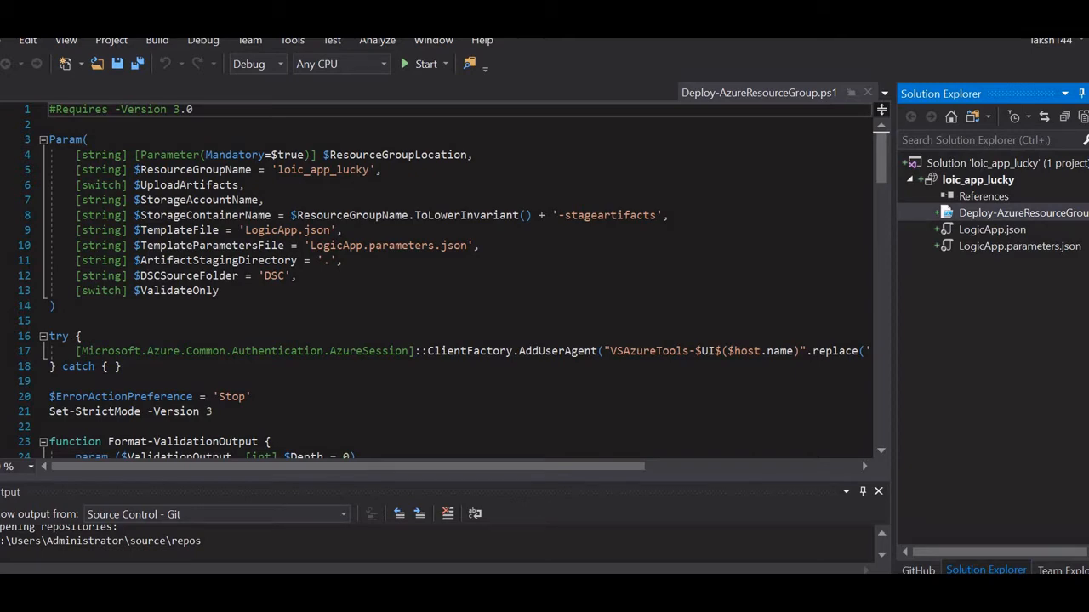
scroll(460, 281, down, 10)
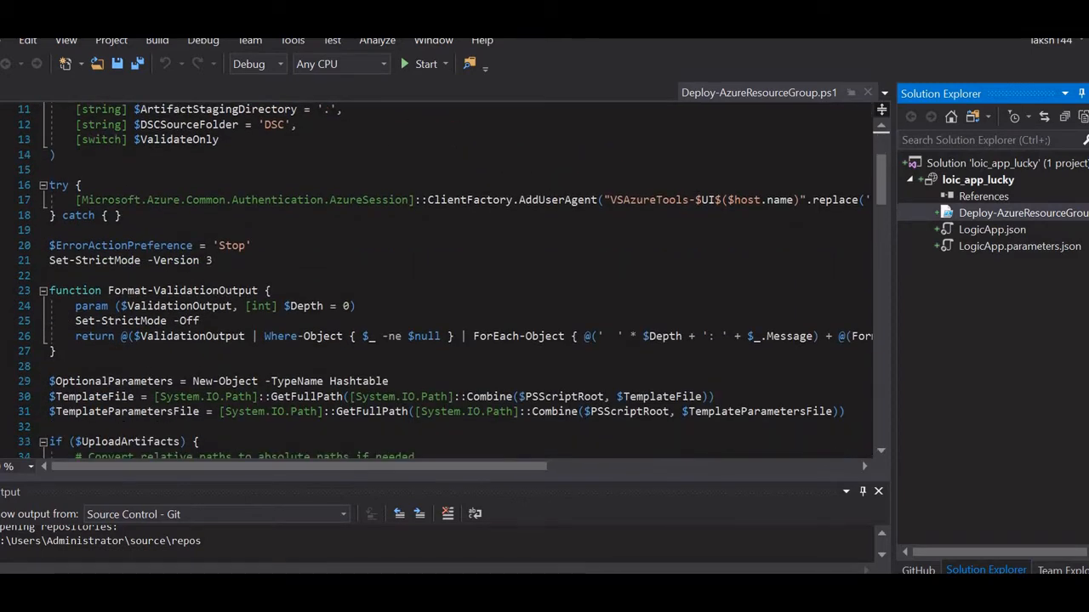
scroll(459, 281, down, 14)
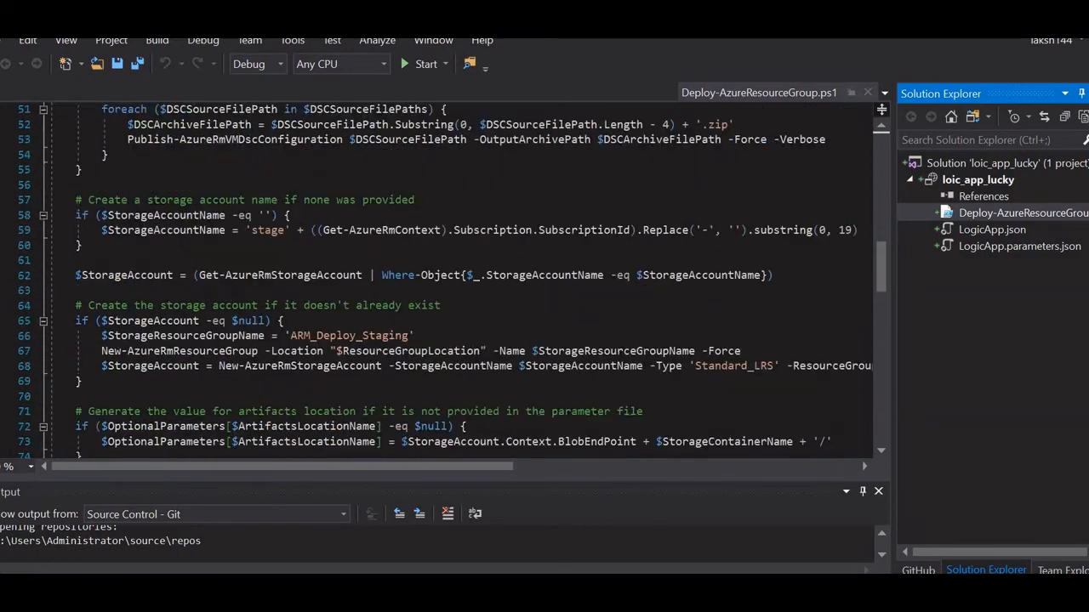
scroll(459, 281, down, 8)
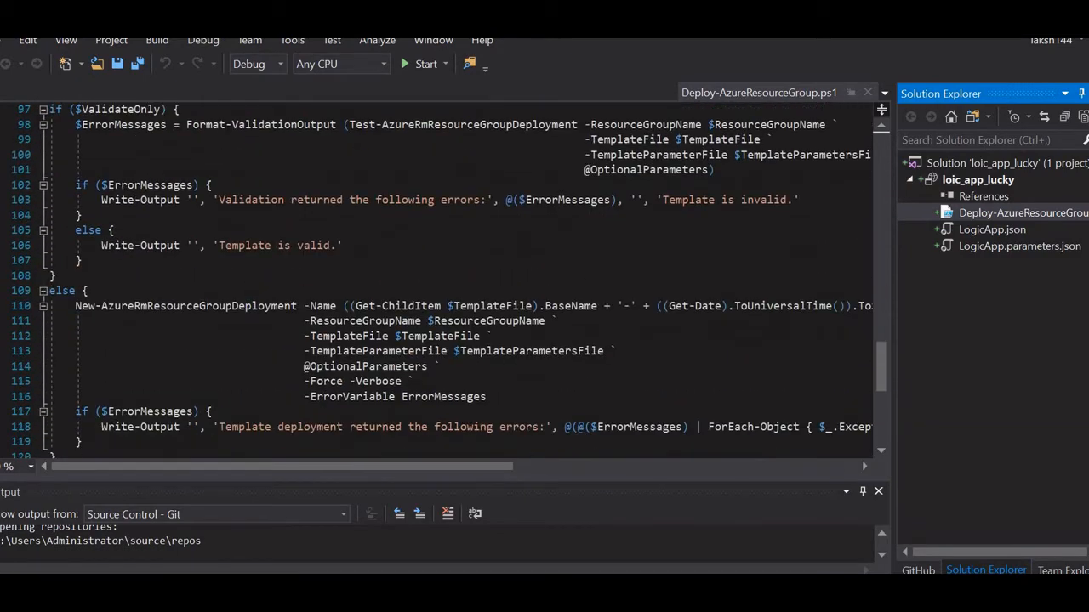
scroll(460, 280, down, 3)
scroll(459, 280, up, 1)
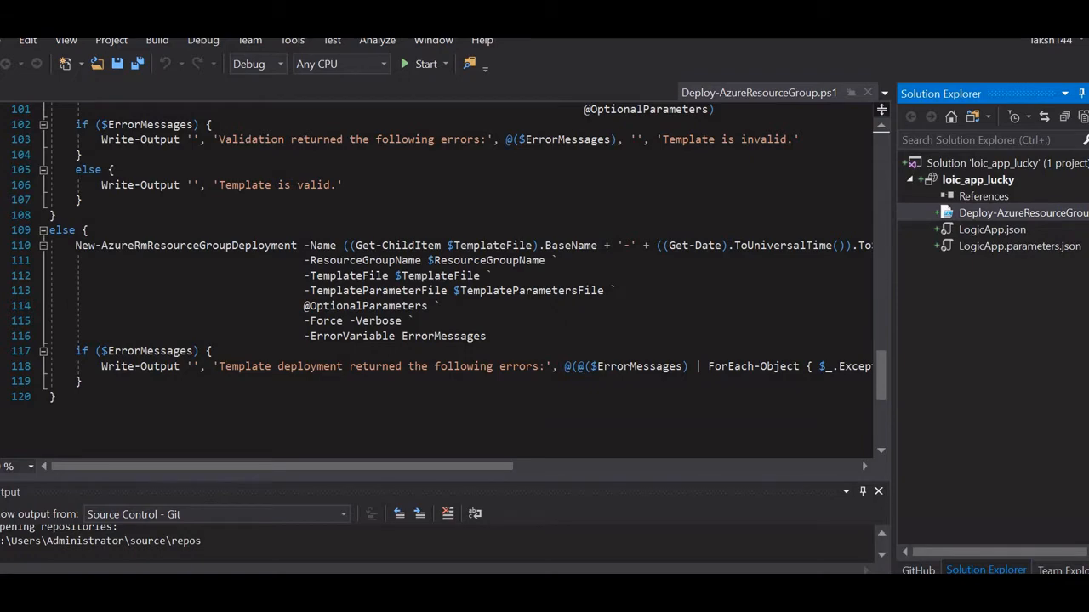
scroll(459, 281, up, 2)
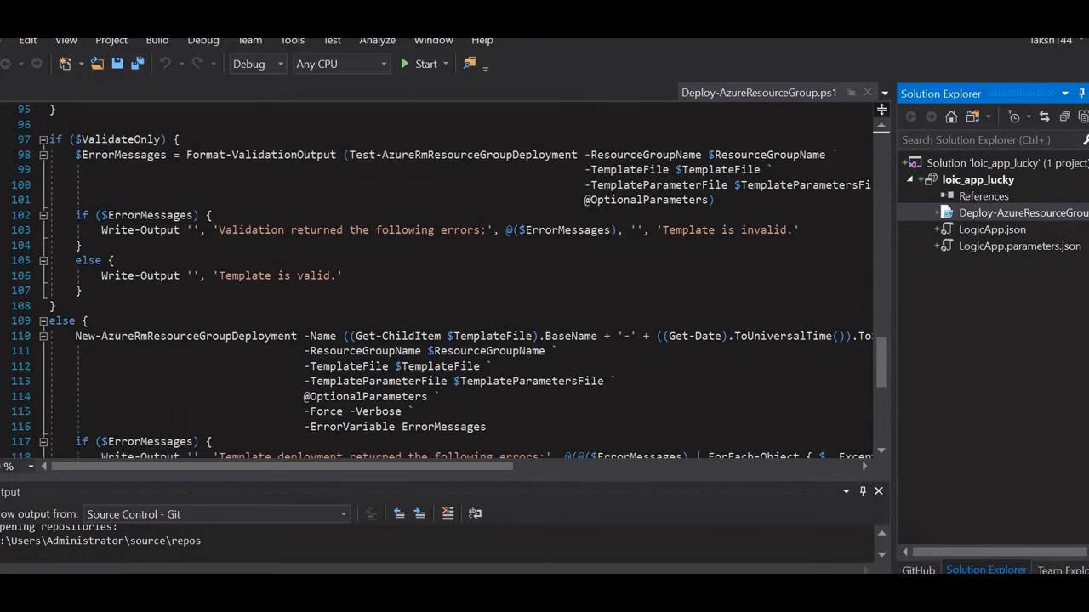
scroll(459, 280, up, 4)
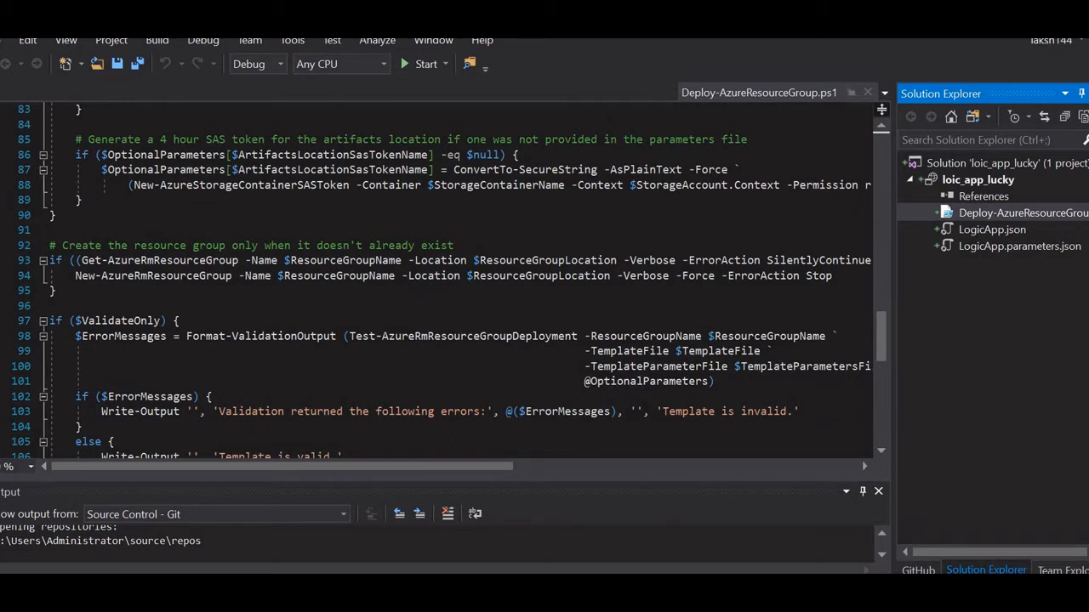
Open LogicApp.json and examine its parameters, allowed locations and the workflow resource definition
click(992, 229)
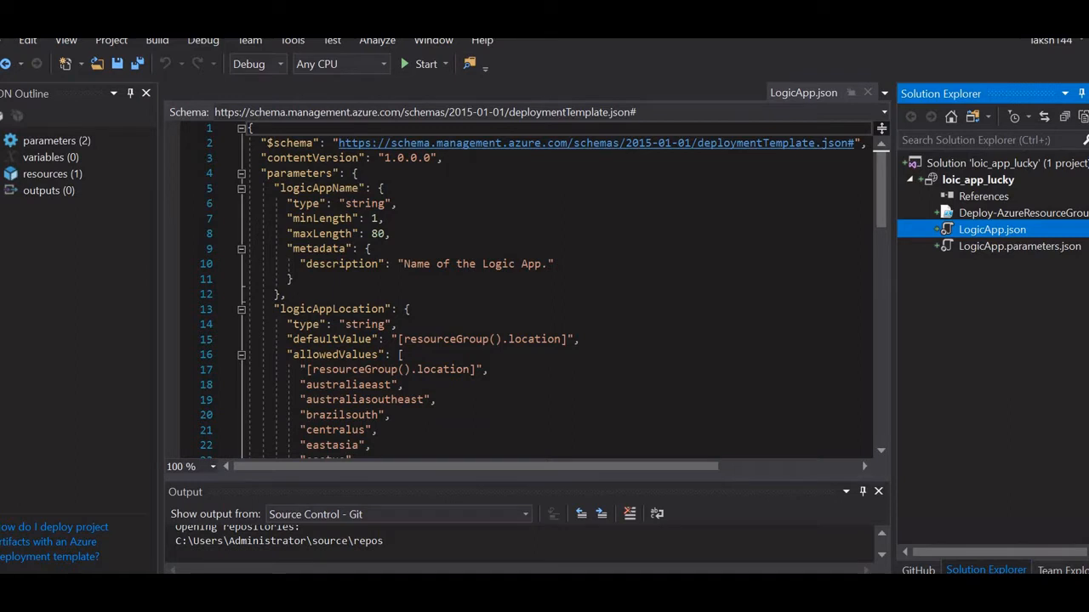
scroll(519, 289, down, 10)
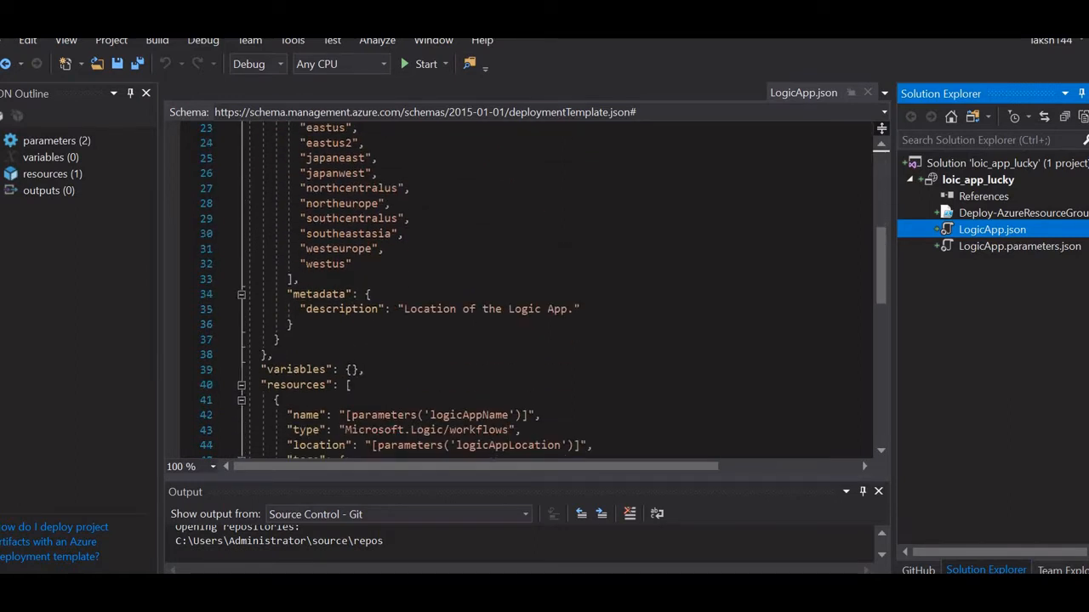
scroll(519, 289, down, 2)
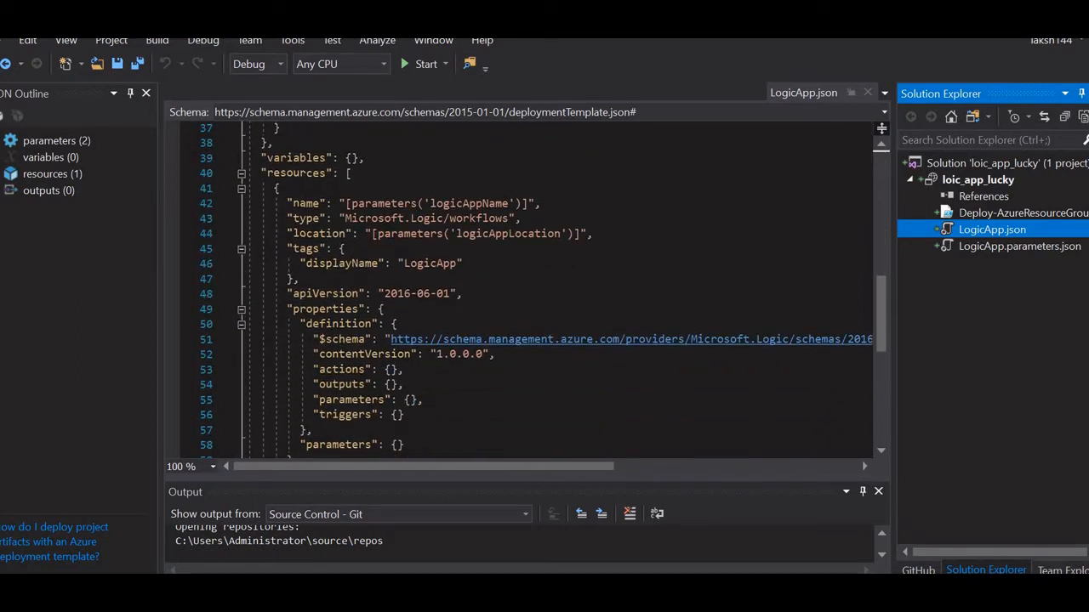
scroll(519, 289, down, 2)
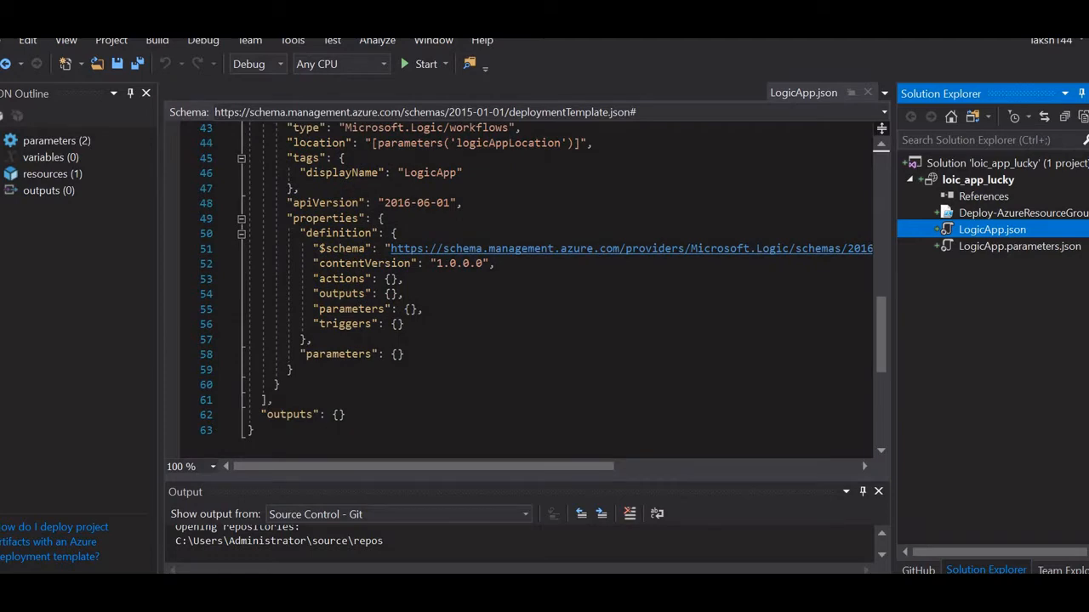
scroll(519, 289, up, 2)
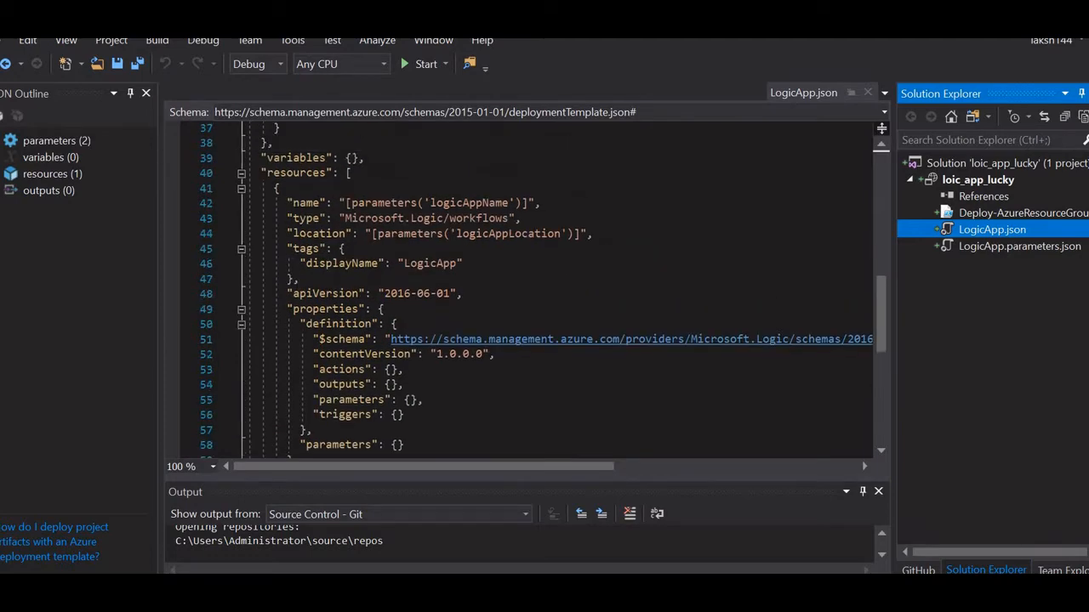
scroll(519, 289, down, 4)
scroll(519, 289, up, 3)
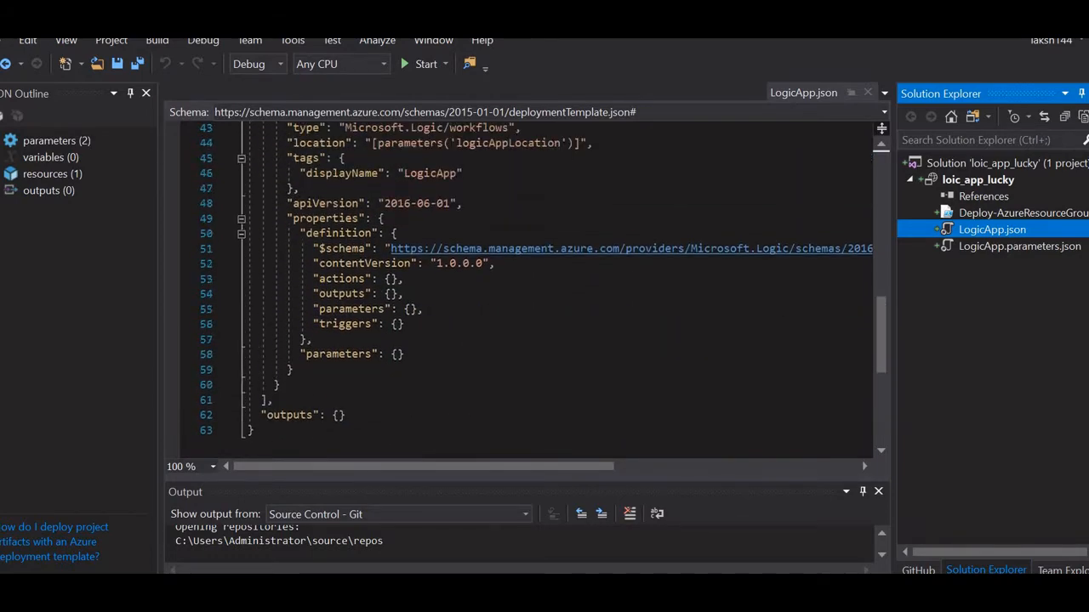
Examine LogicApp.parameters.json and the parameters, allowed locations and workflow resource definition in LogicApp.json
scroll(519, 289, up, 3)
scroll(519, 290, up, 3)
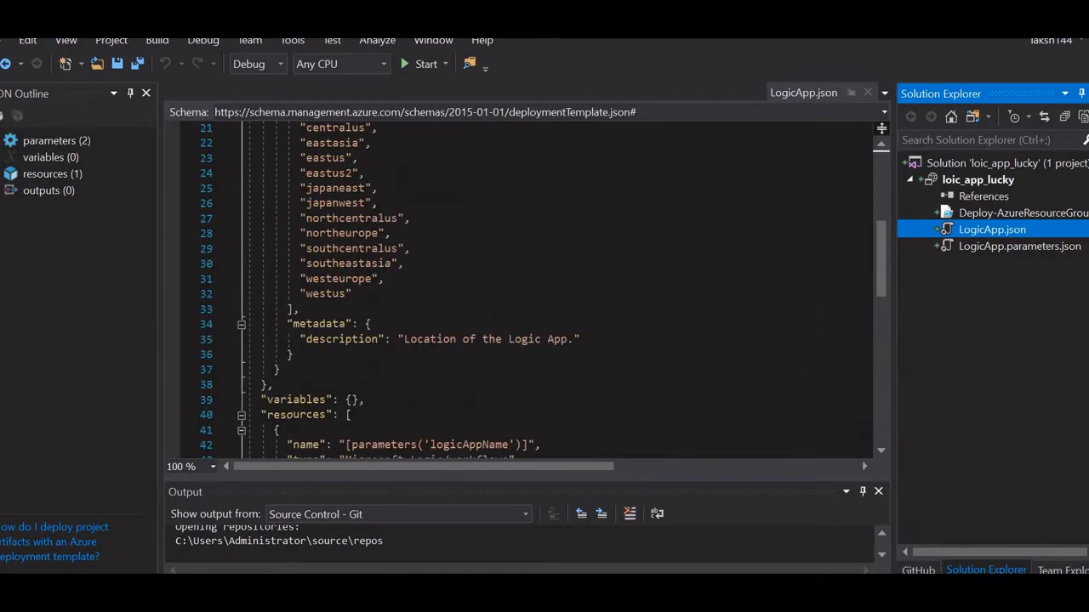
click(1019, 246)
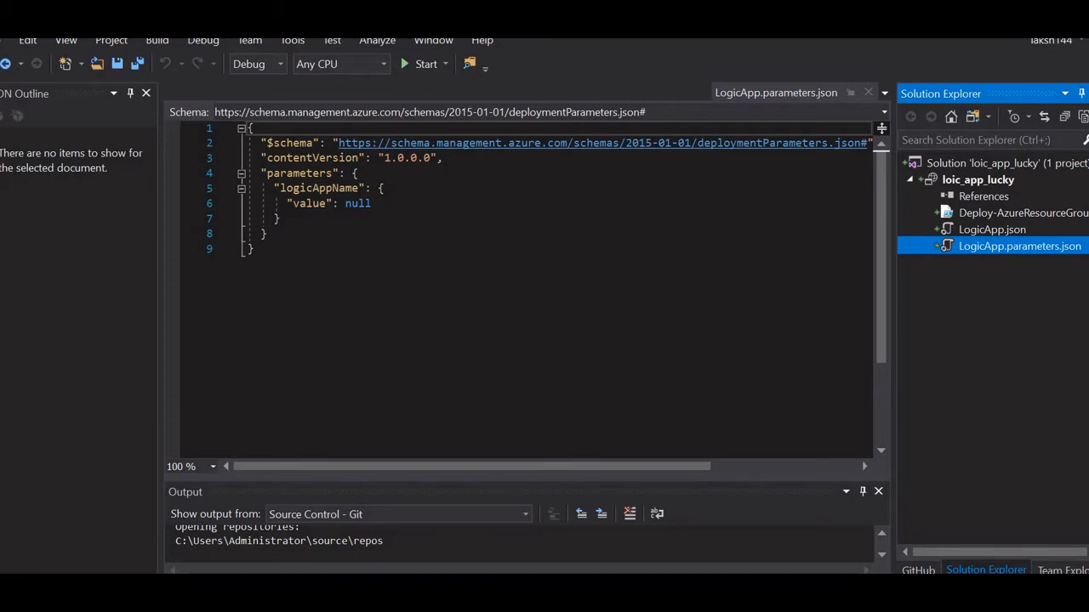
click(992, 230)
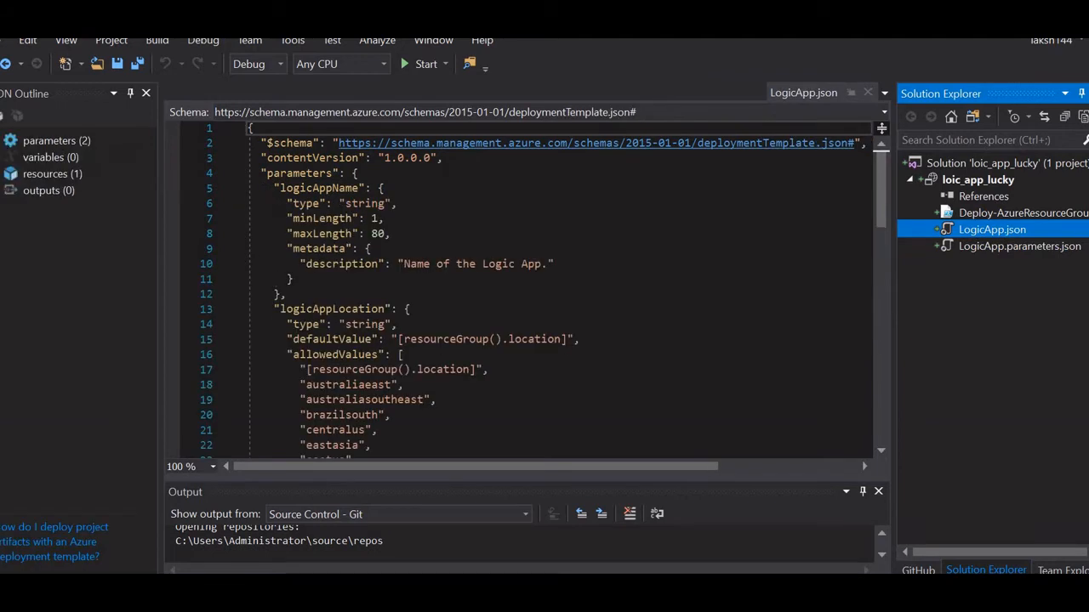
scroll(519, 290, down, 8)
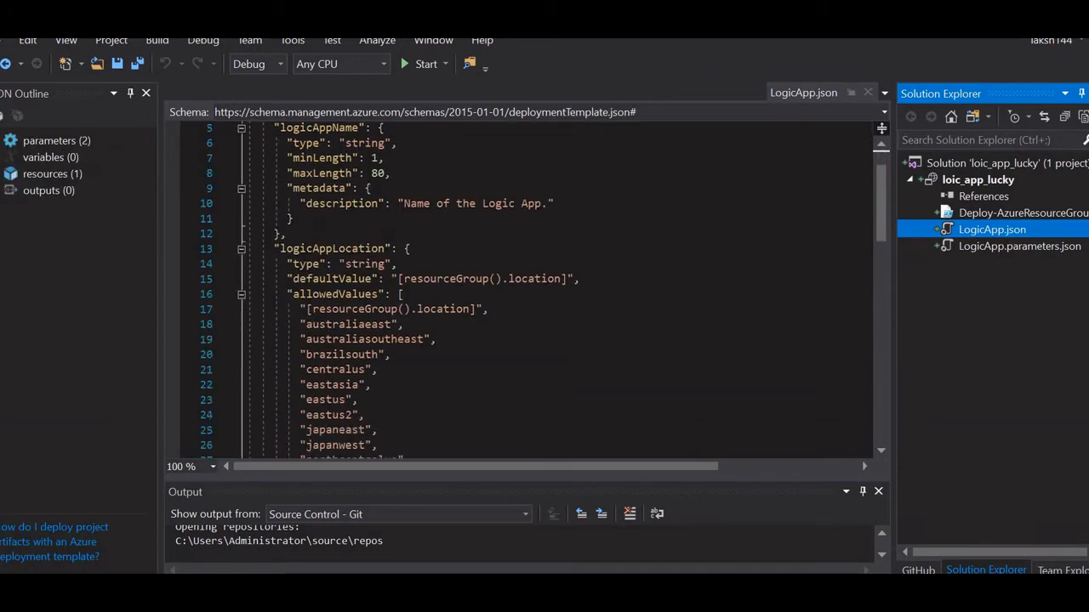
scroll(519, 289, down, 1)
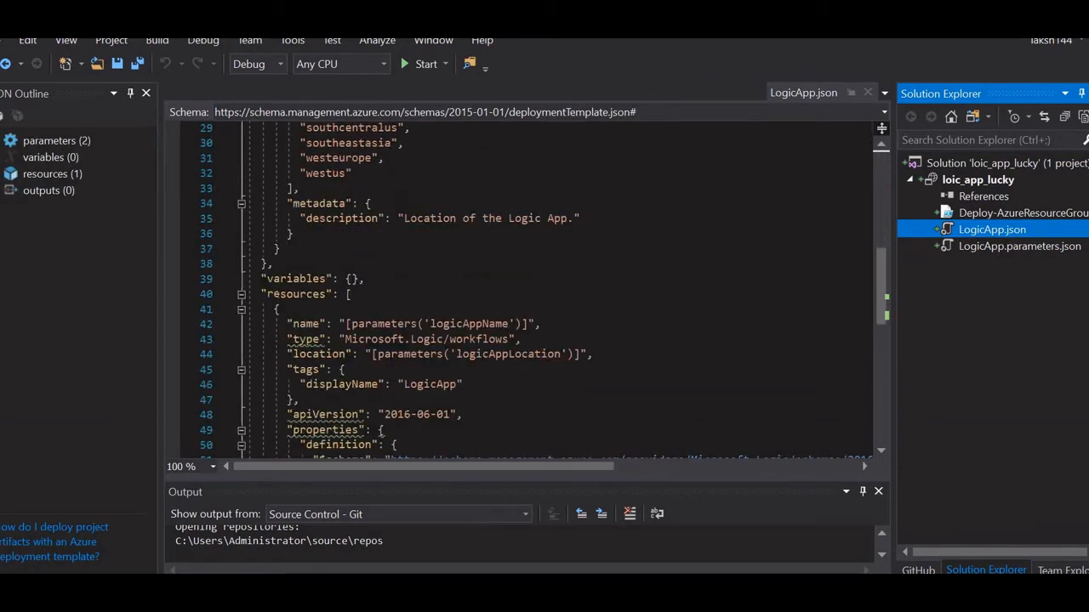
scroll(519, 289, down, 1)
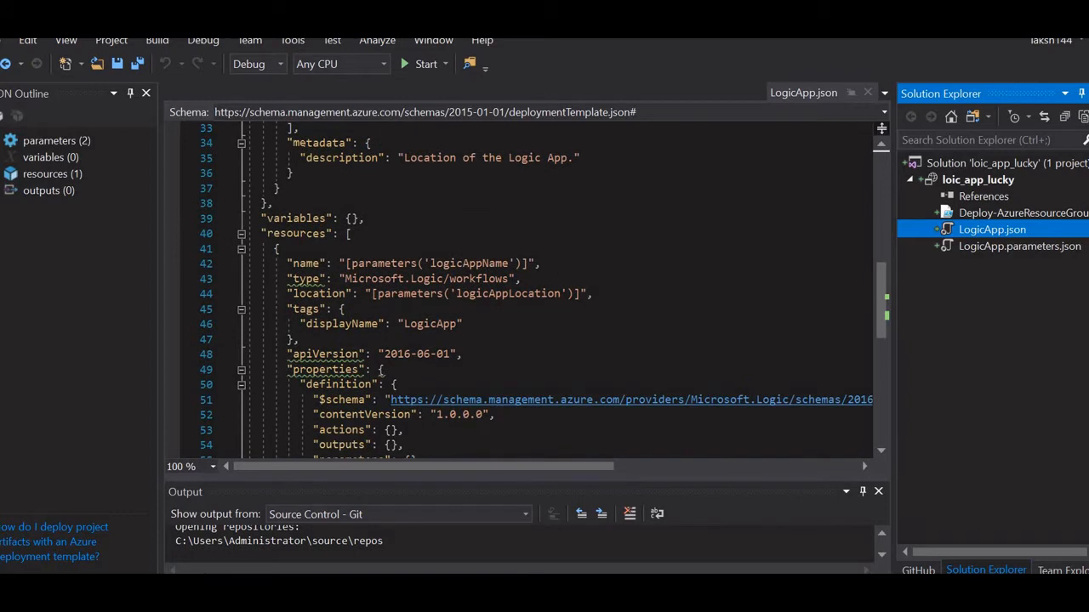
scroll(519, 289, down, 2)
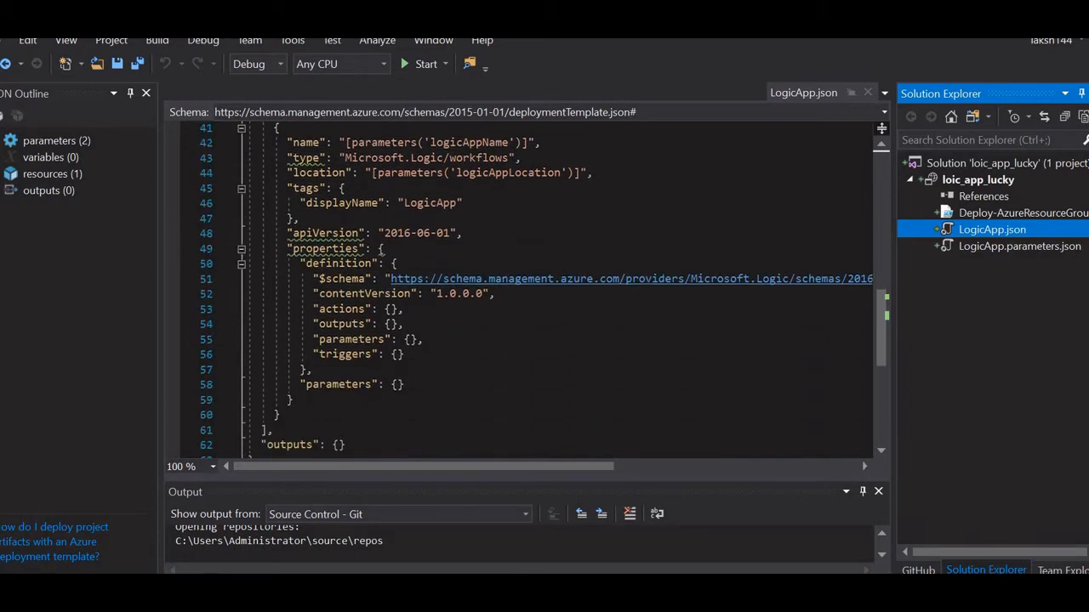
Switch to File Explorer, open the utube1 text file from the Desktop folder and copy its entire content
click(478, 609)
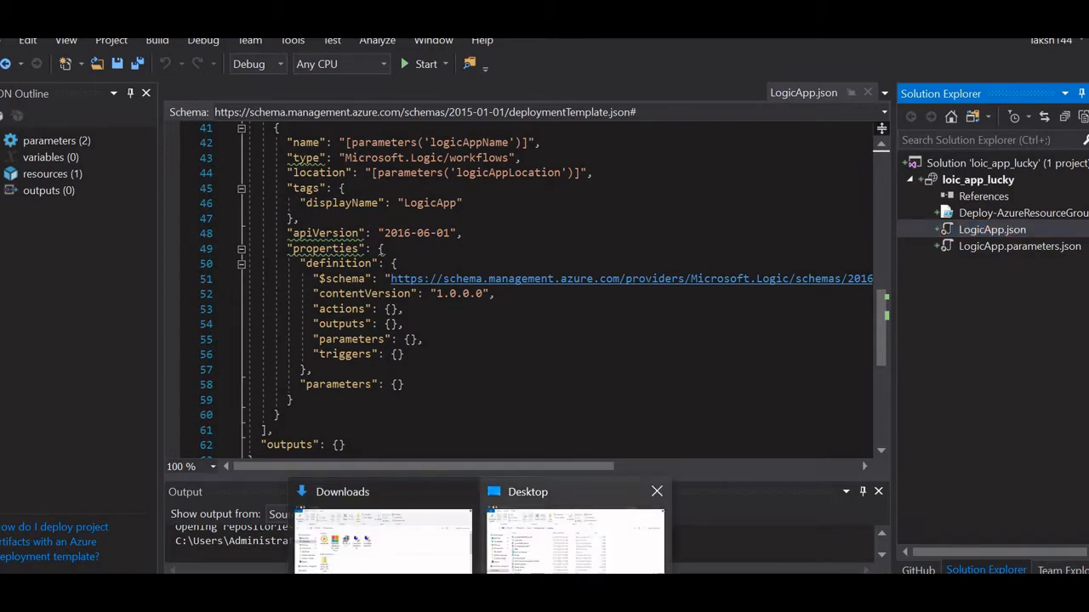
click(575, 538)
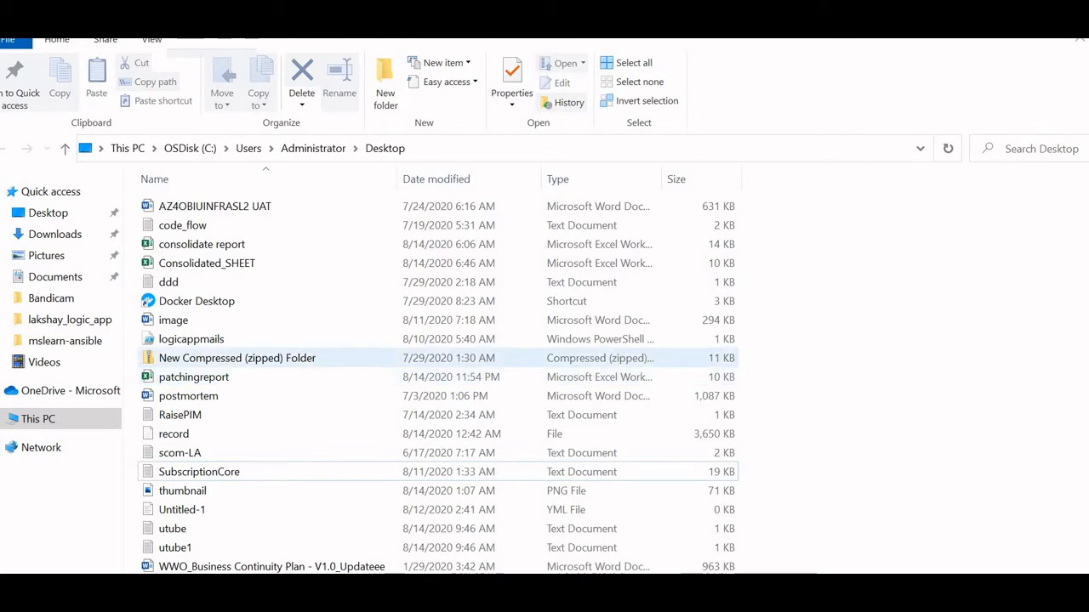
click(48, 213)
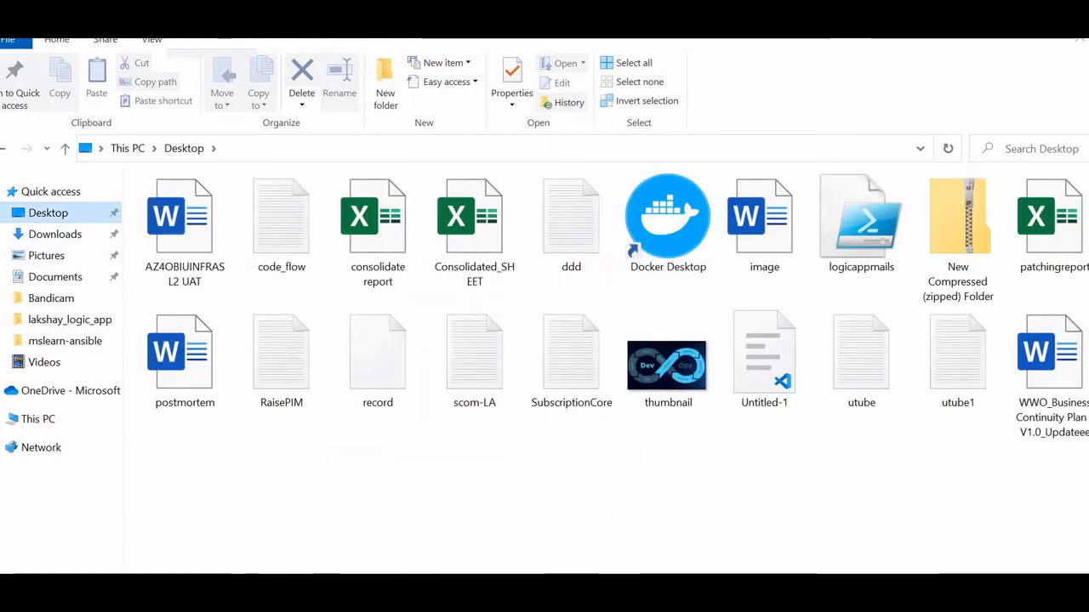
click(958, 361)
double_click(958, 360)
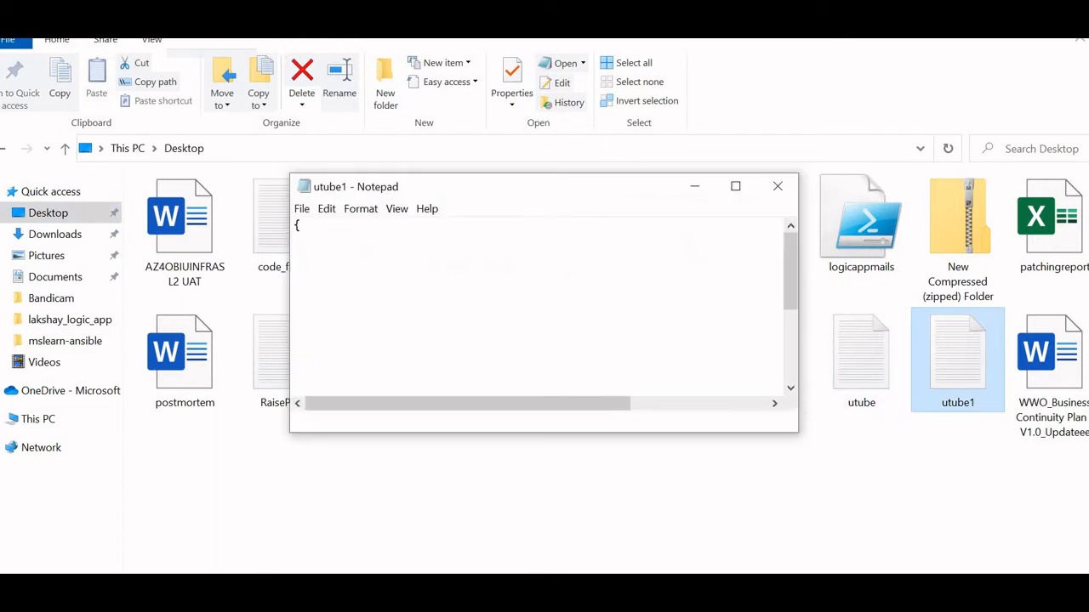
click(508, 256)
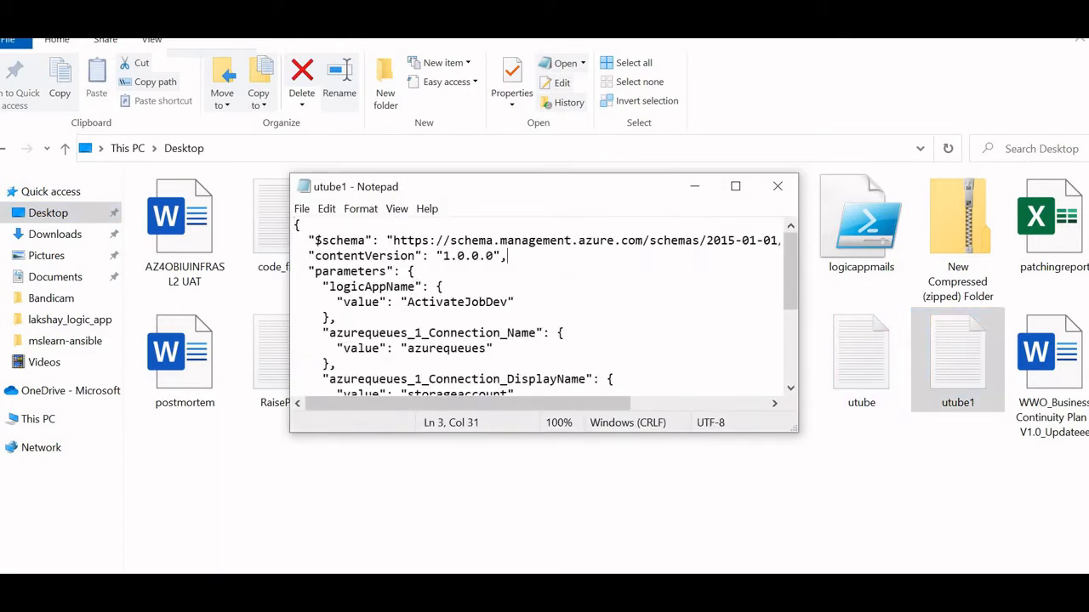
key(ctrl+a)
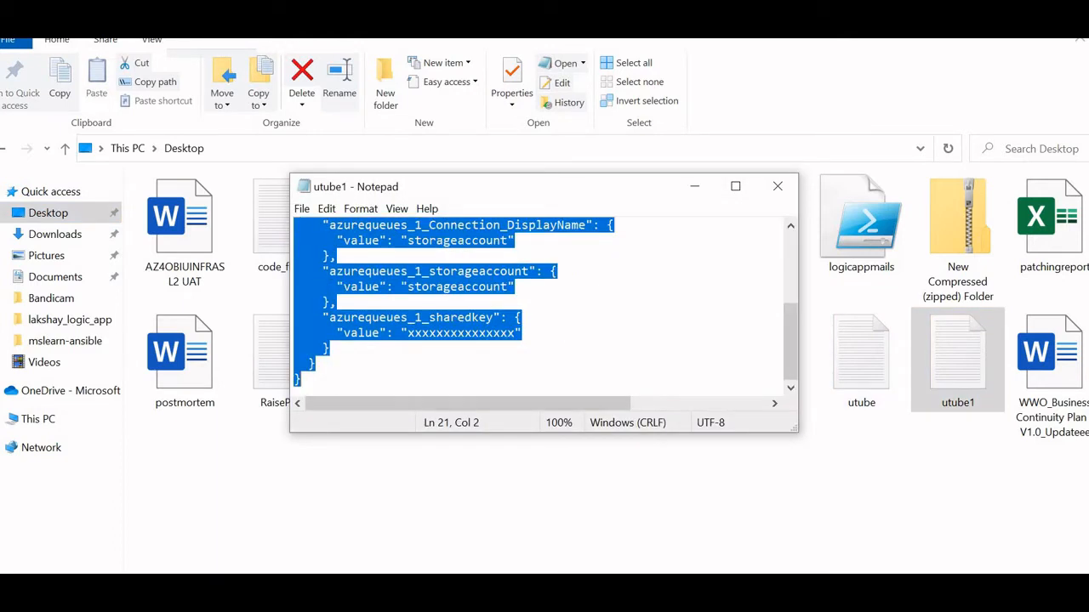
Switch to Visual Studio and replace all of LogicApp.parameters.json with the copied parameters, with logicAppName ActivateJobDev and the azurequeues connection and storage account entries
key(alt+Tab)
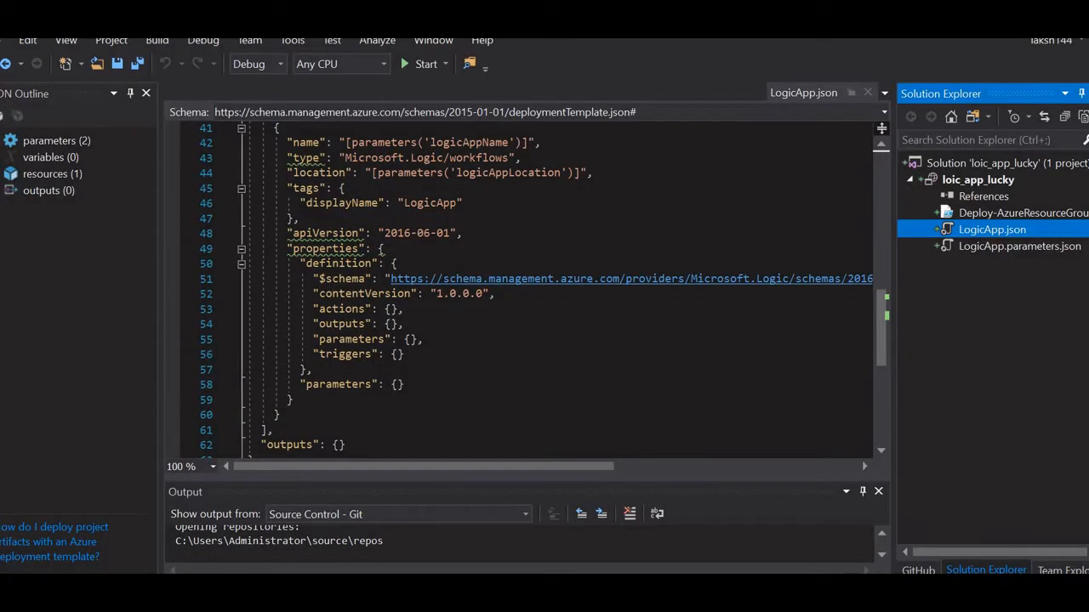
click(1019, 247)
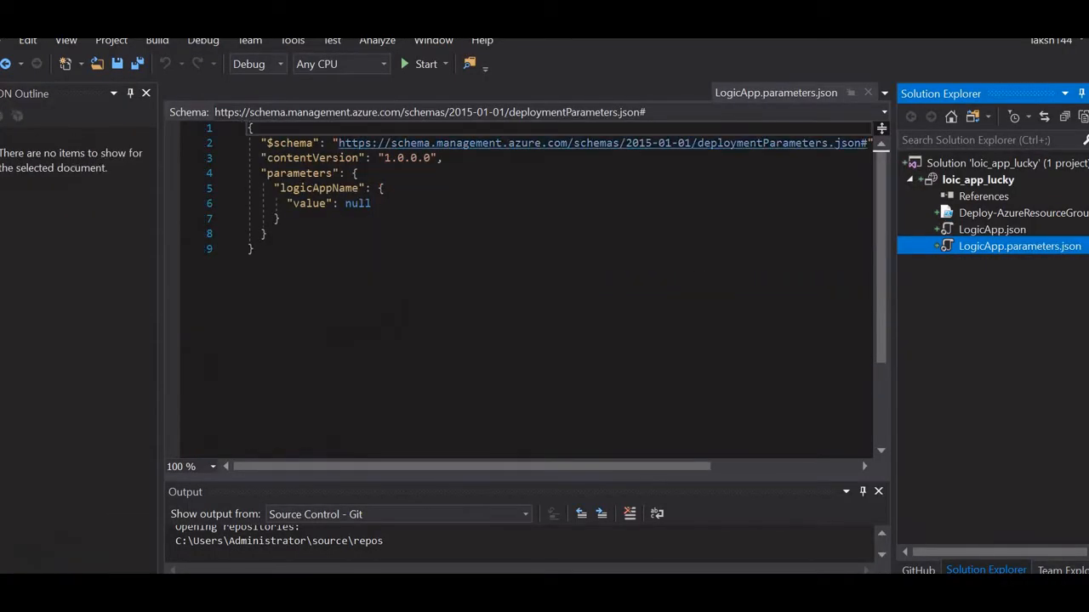
key(ctrl+a)
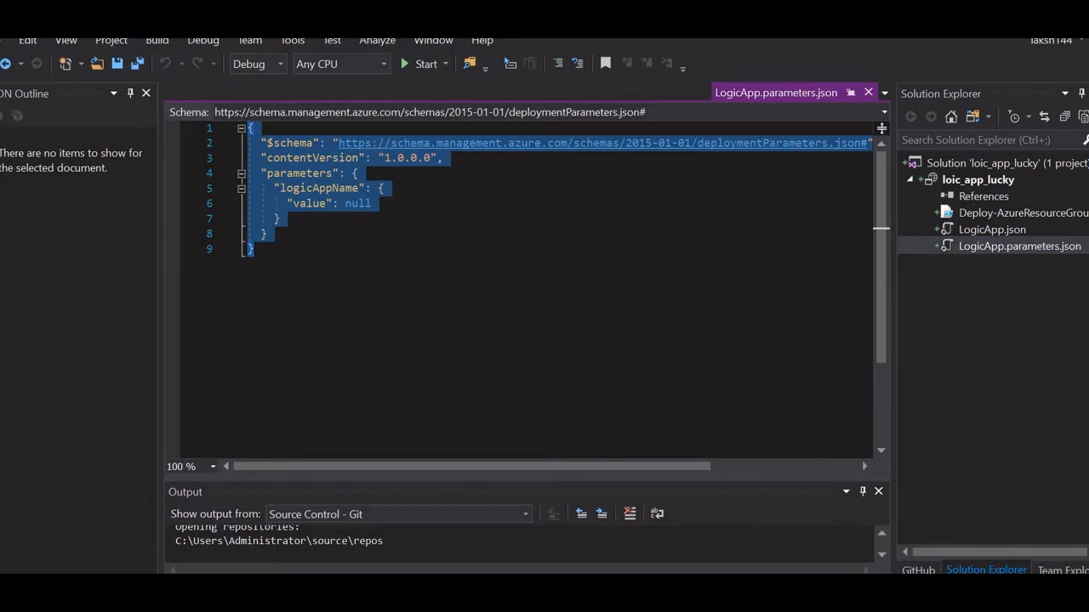
text({   "$schema": "https://schema.management.azure.com/schemas/2015-01-01/deploymentParameters.json#",   "contentVersion": "1.0.0.0",   "parameters": {     "logicAppName": {       "value": "ActivateJobDev"     },     "azurequeues_1_Connection_Name": {       "value": "azurequeues"     },     "azurequeues_1_Connection_DisplayName": {       "value": "storageaccount"     },     "azurequeues_1_storageaccount": {       "value": "storageaccount"     },     "azurequeues_1_sharedkey": {       "value": "xxxxxxxxxxxxxxx"     }   } })
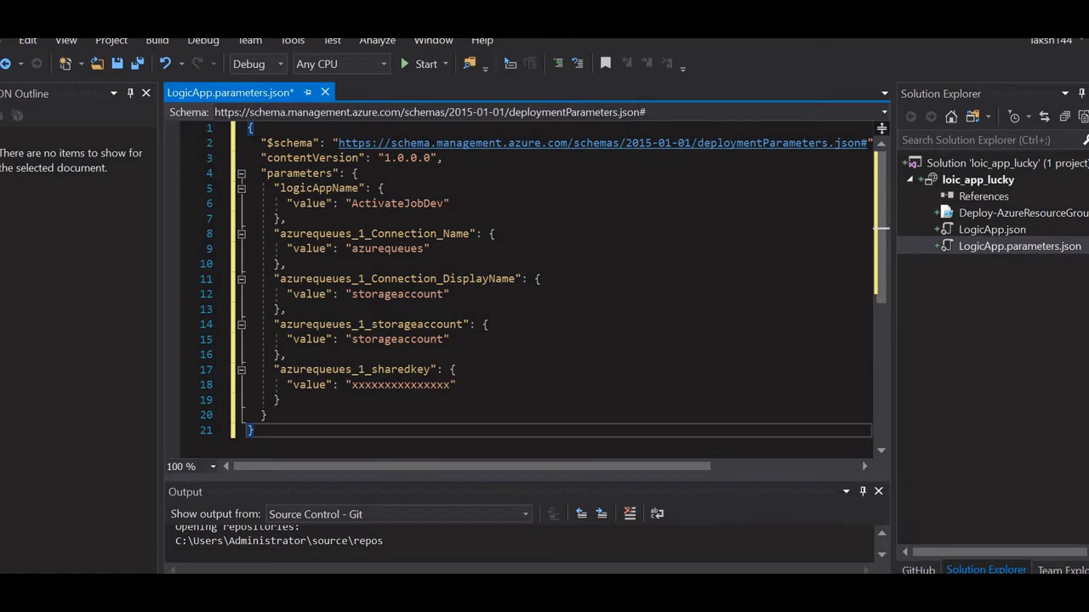
click(1019, 246)
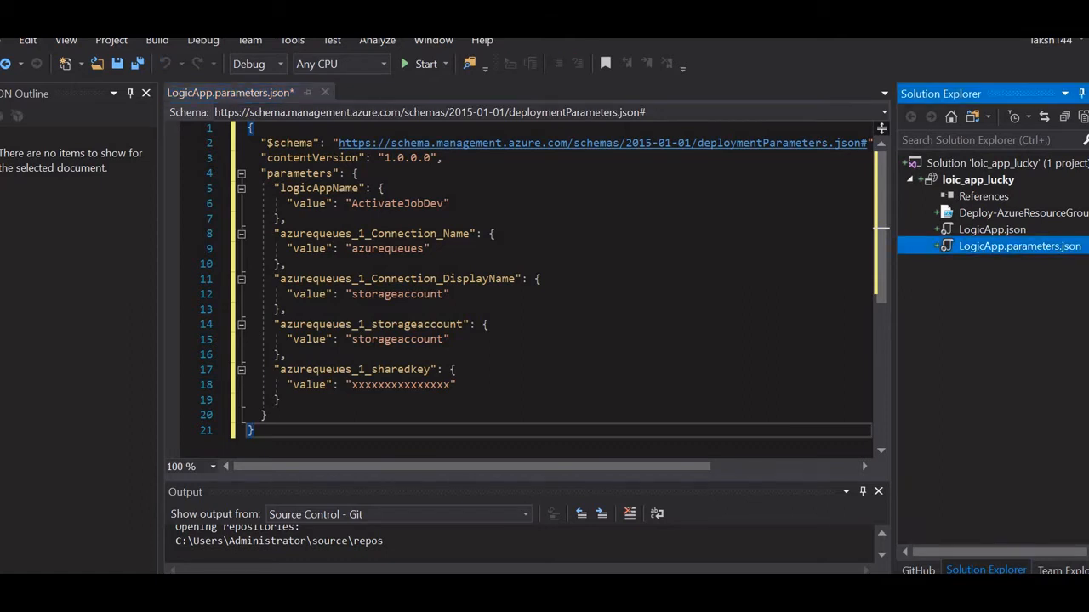
Compare the logicAppName and logicAppLocation definitions in LogicApp.json with the entries in LogicApp.parameters.json
click(991, 229)
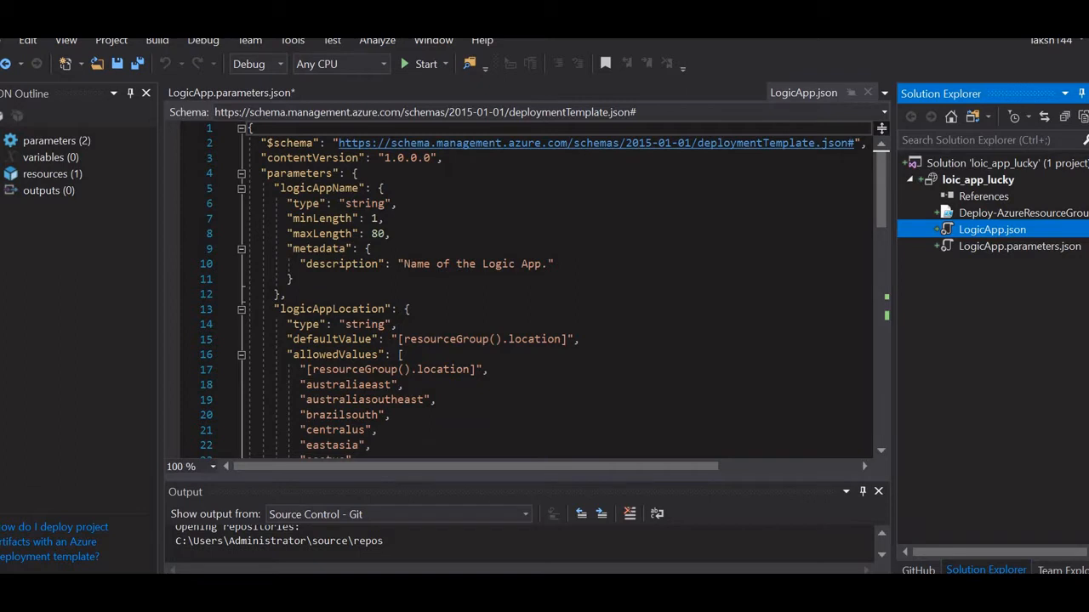
scroll(519, 290, down, 3)
scroll(519, 289, up, 1)
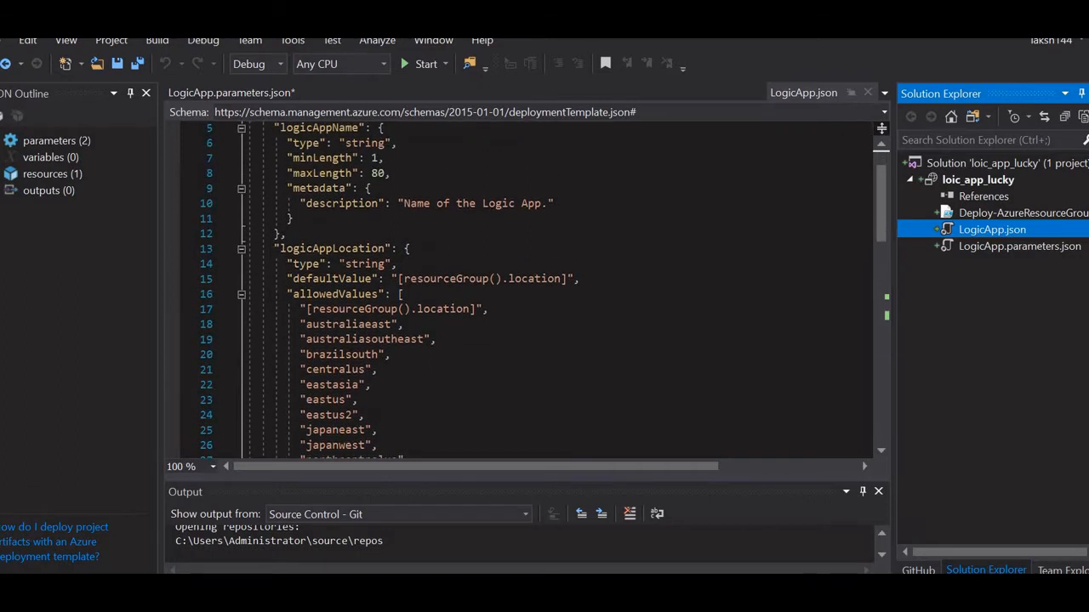
scroll(519, 290, down, 3)
scroll(519, 289, up, 4)
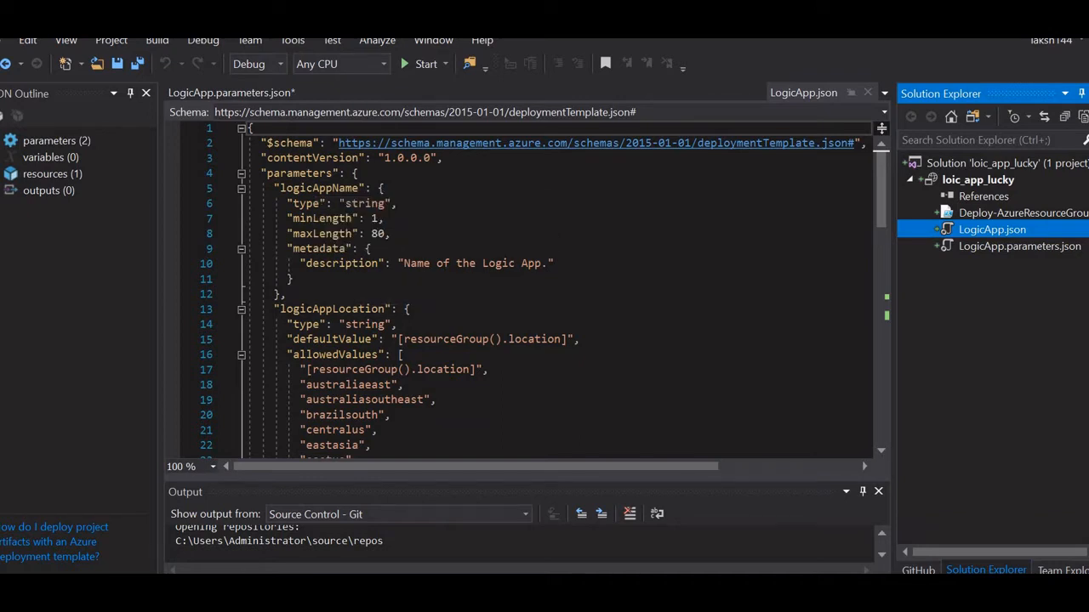
click(1019, 246)
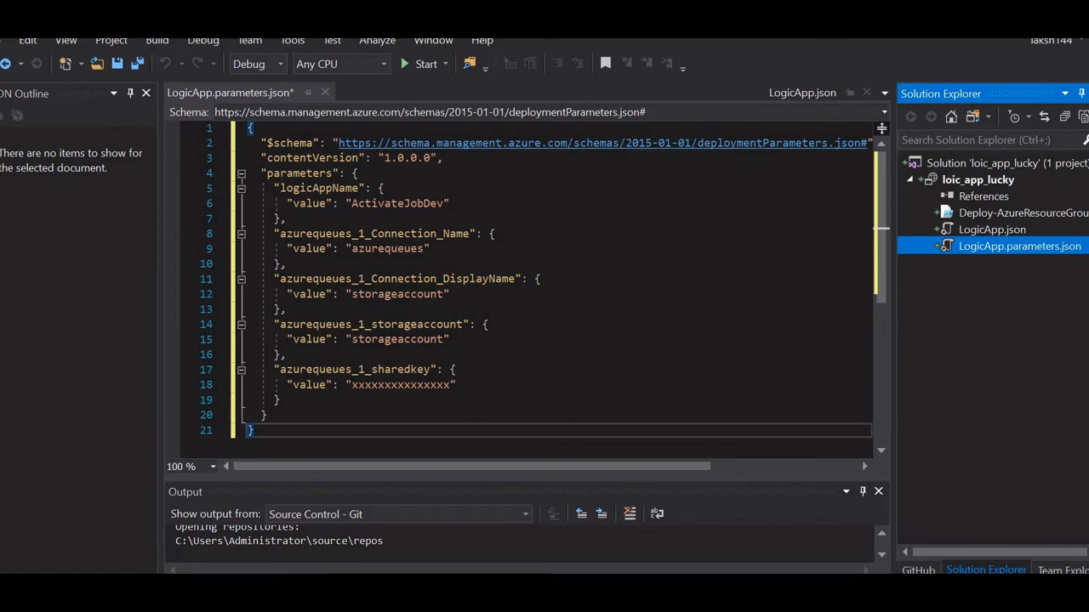
click(992, 230)
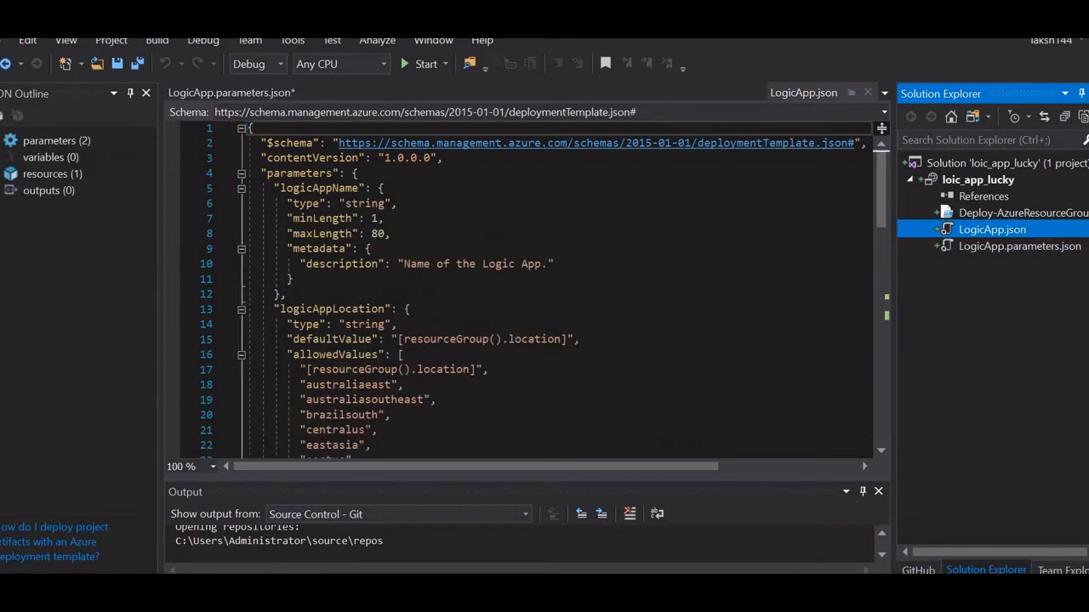
scroll(536, 289, down, 2)
scroll(519, 289, down, 2)
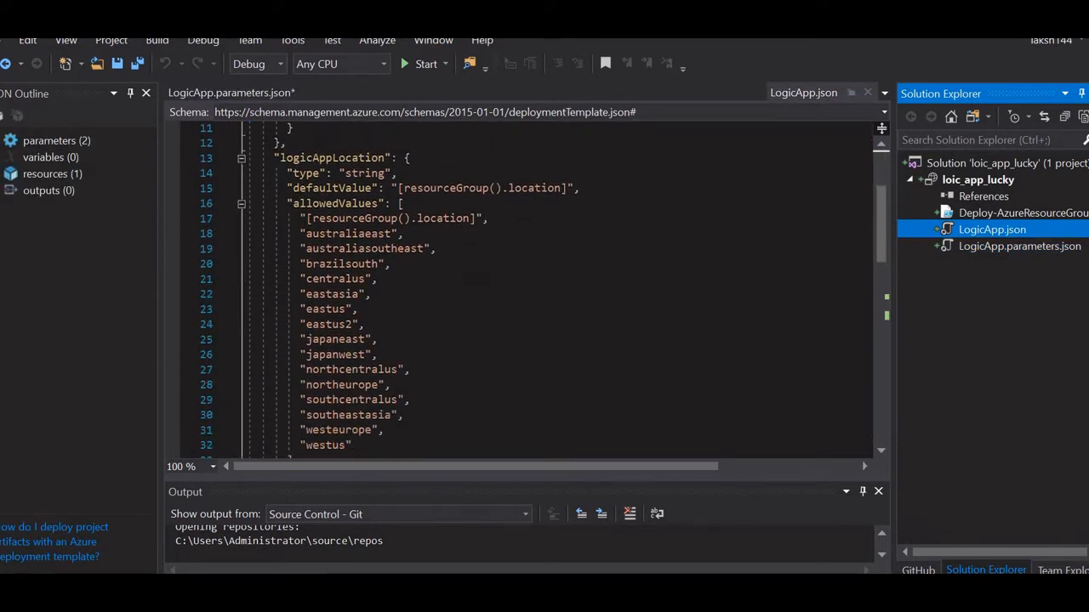
click(1019, 246)
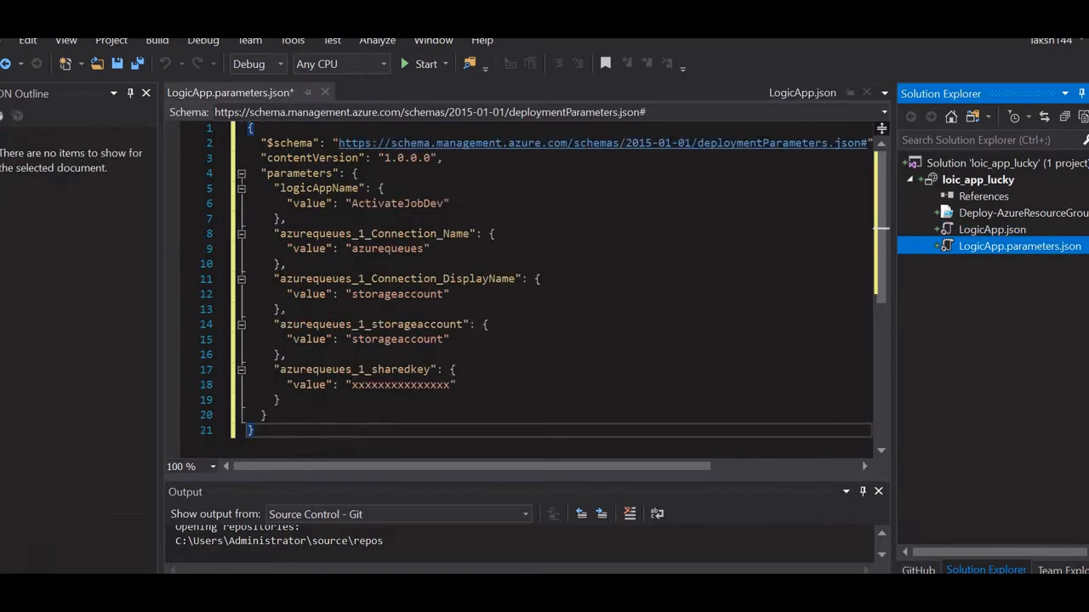
Examine the allowed locations, resources, workflow definition and outputs sections of LogicApp.json
click(992, 230)
scroll(536, 290, down, 5)
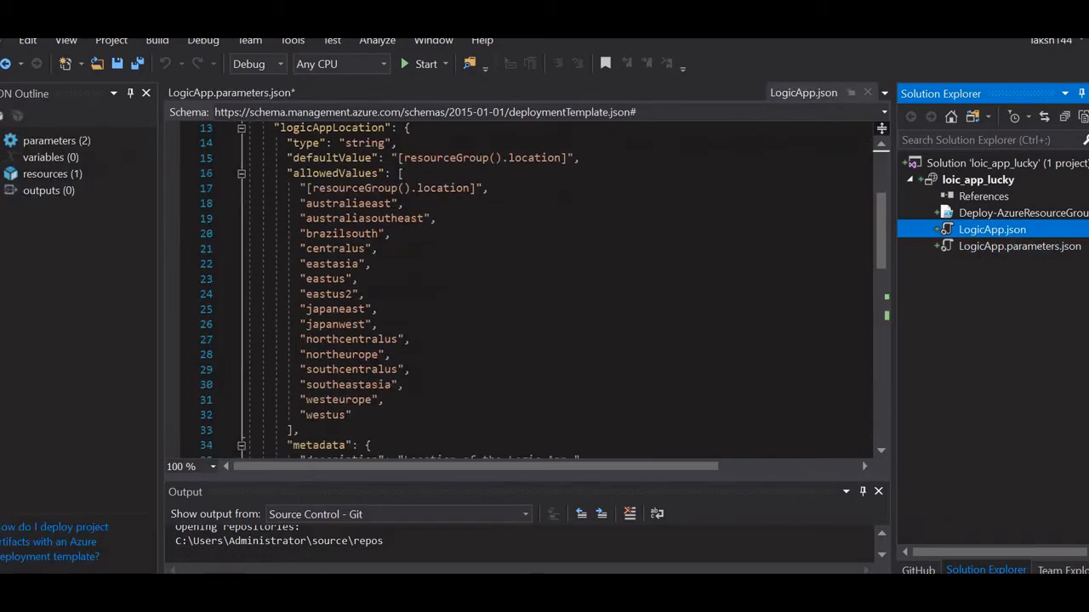
scroll(381, 432, down, 2)
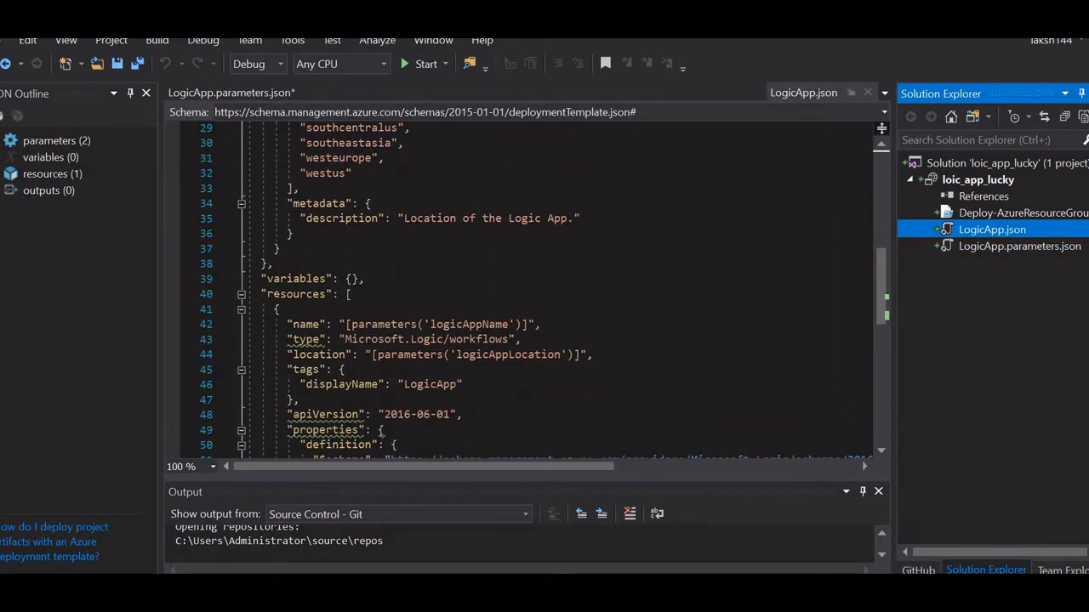
scroll(380, 432, down, 2)
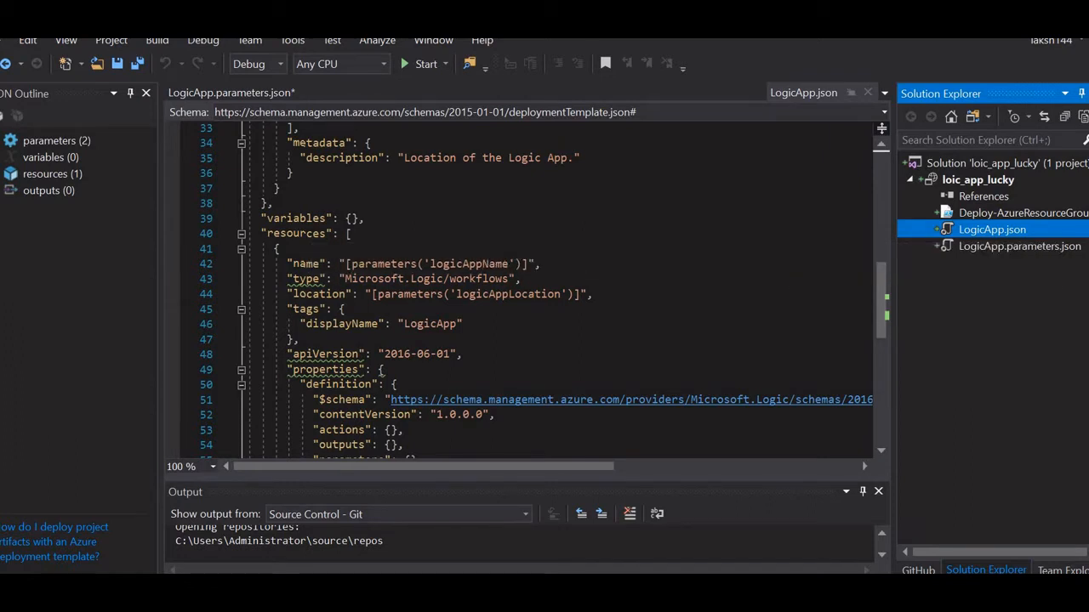
scroll(518, 289, down, 2)
scroll(519, 289, down, 2)
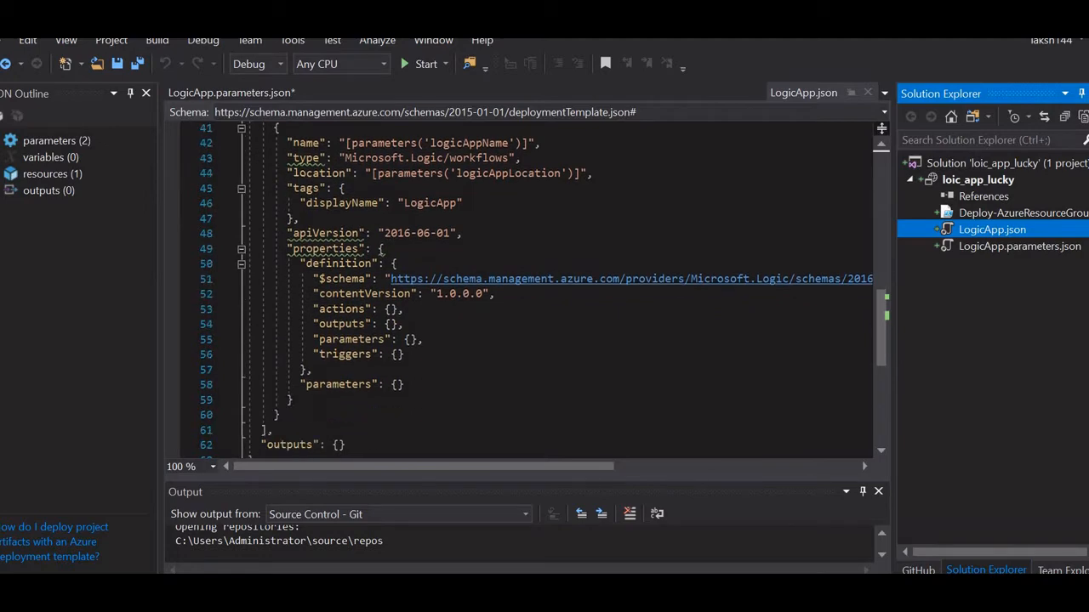
scroll(519, 289, down, 4)
scroll(519, 290, up, 10)
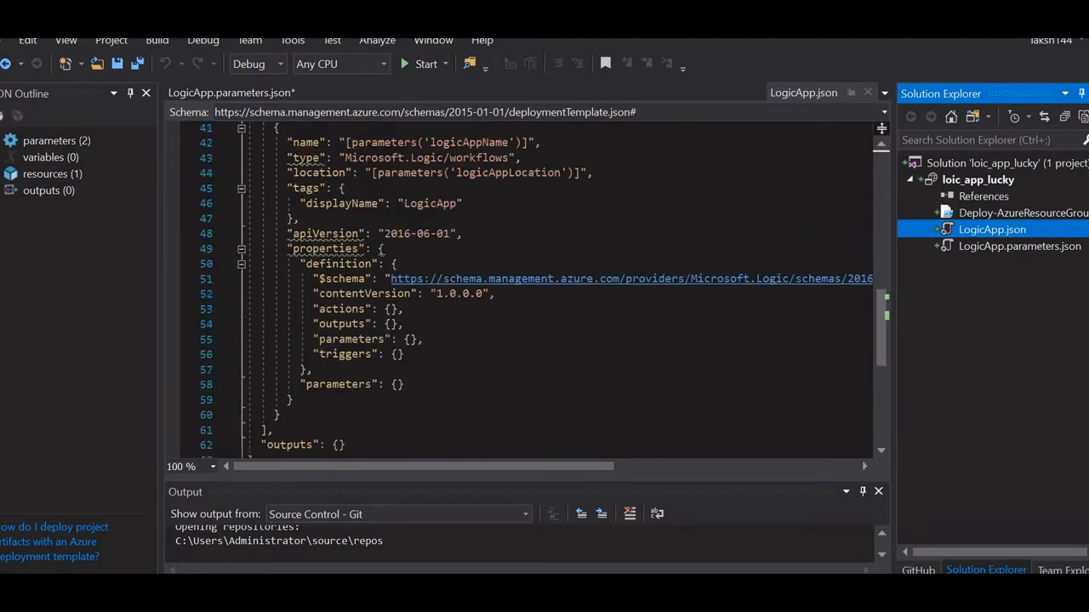
scroll(519, 289, up, 7)
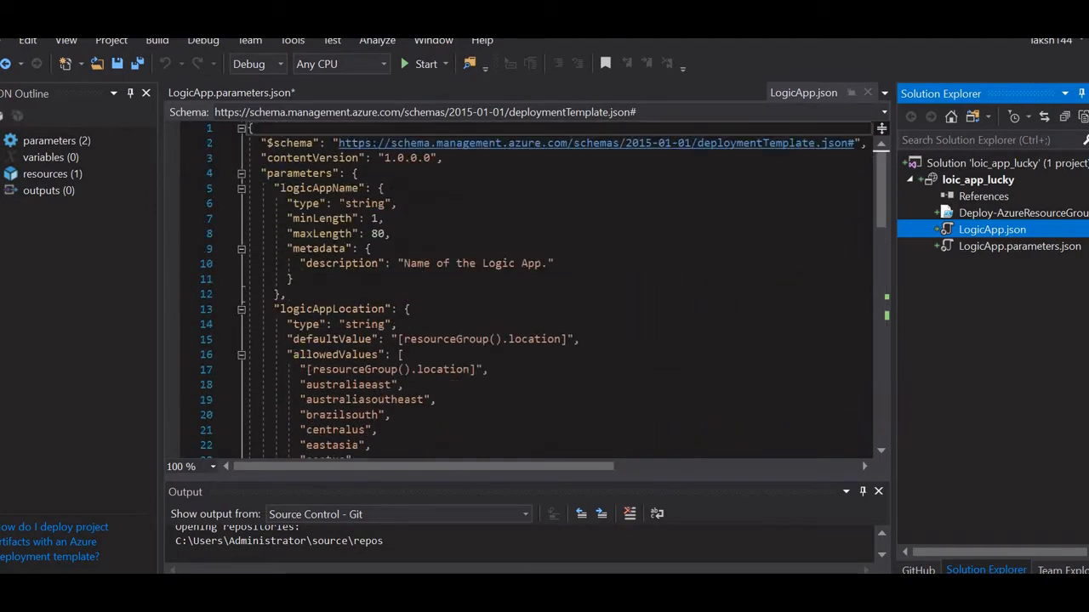
scroll(519, 289, down, 7)
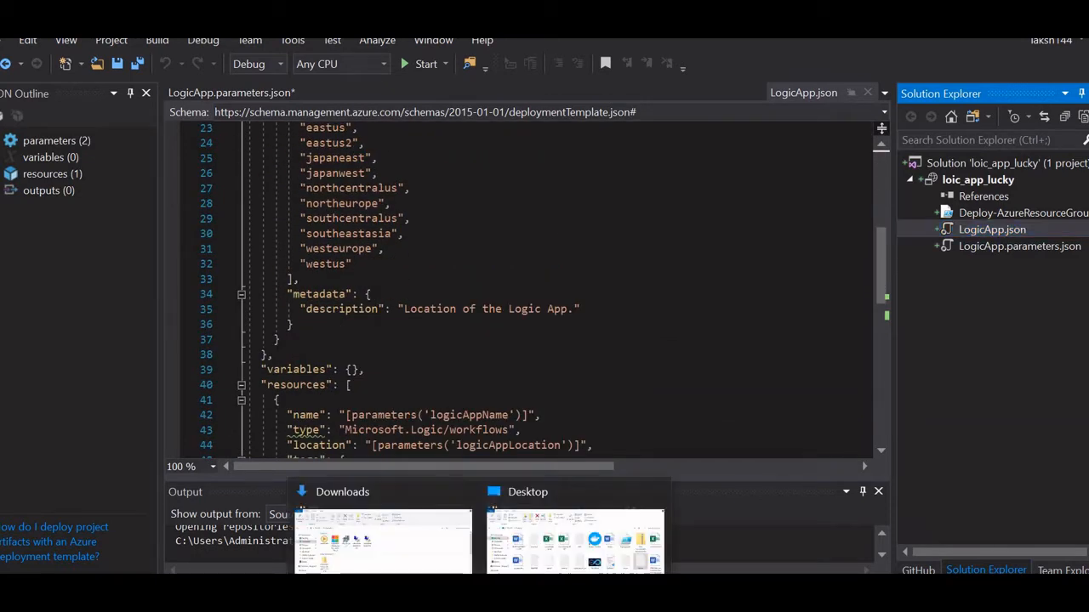
Switch to File Explorer, open the utube text file from the Desktop folder to check its content, and close it
click(540, 544)
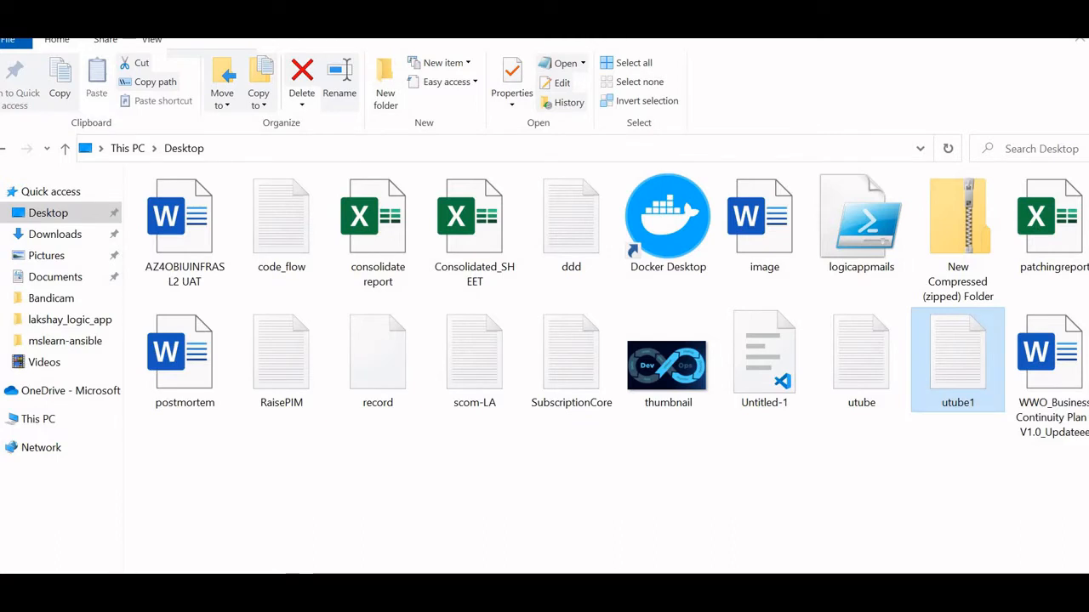
click(59, 213)
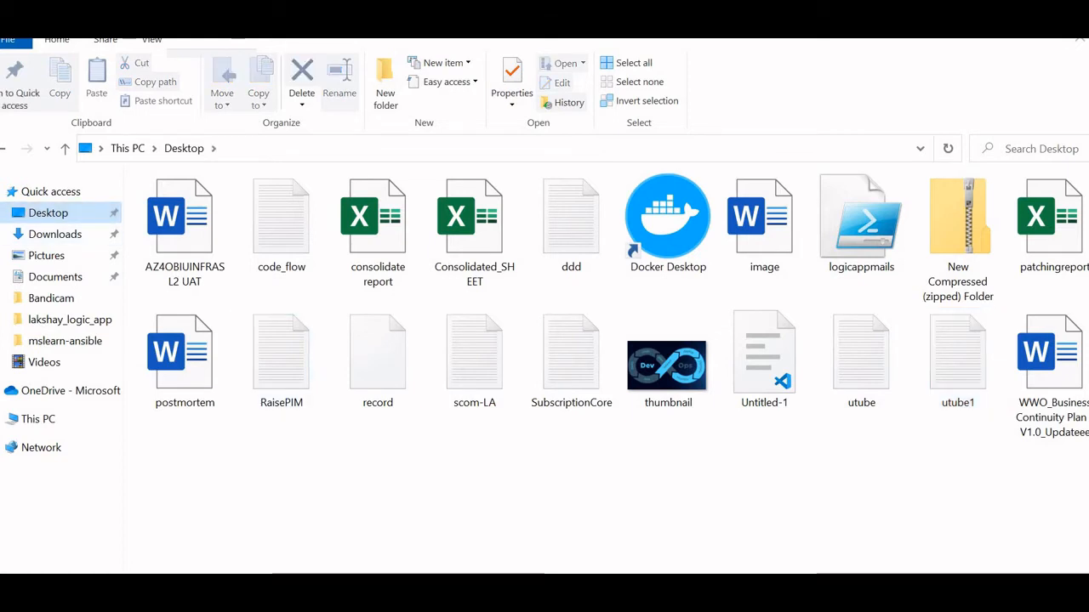
click(861, 361)
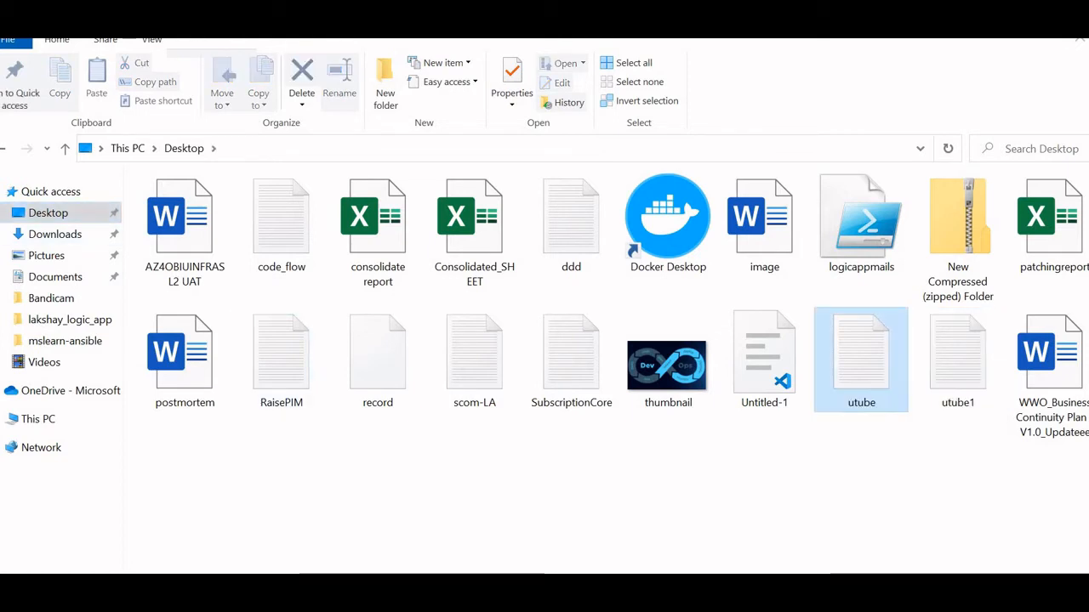
double_click(861, 361)
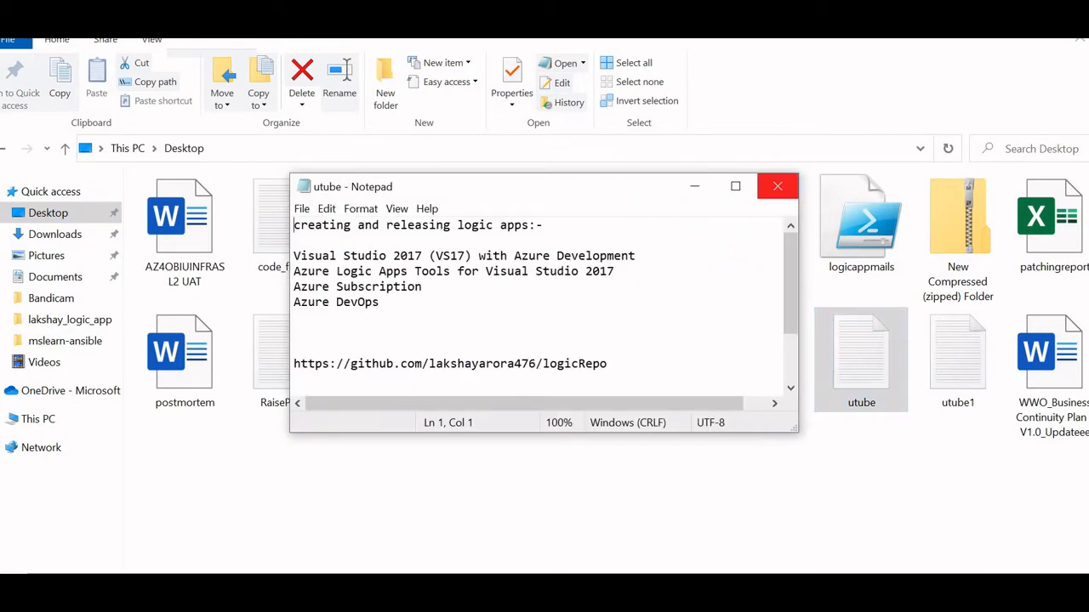
click(777, 186)
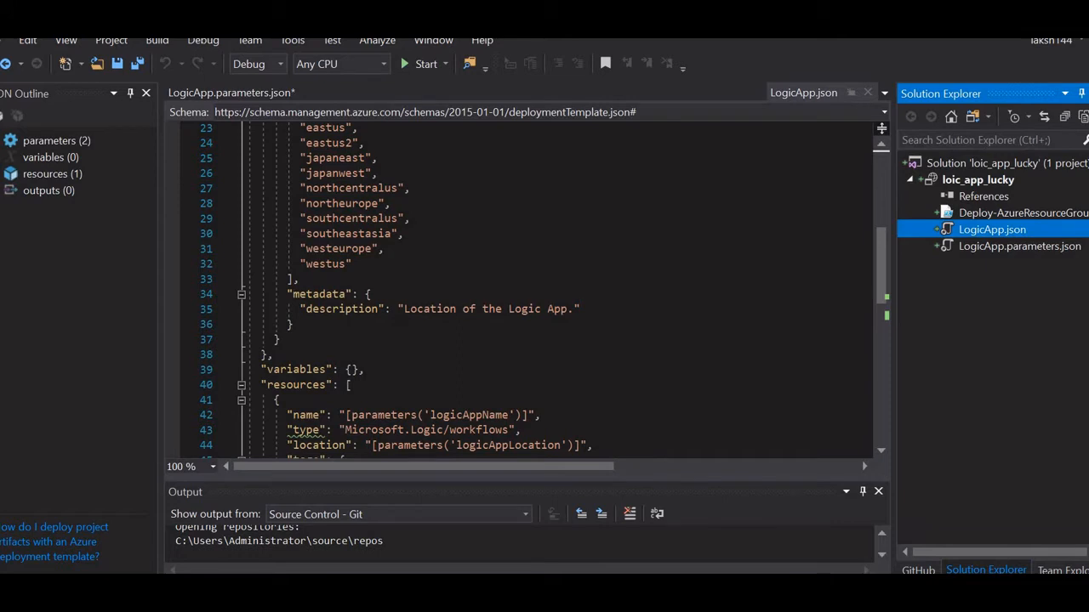
Switch to Visual Studio, save LogicApp.parameters.json and return to the beginning of LogicApp.json
click(1020, 247)
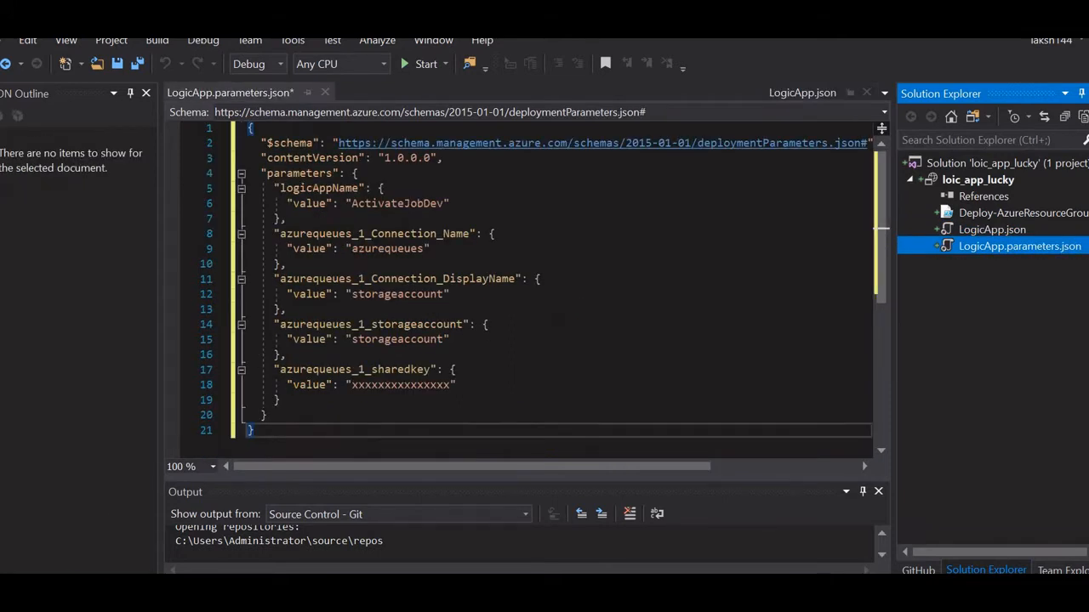
key(ctrl+s)
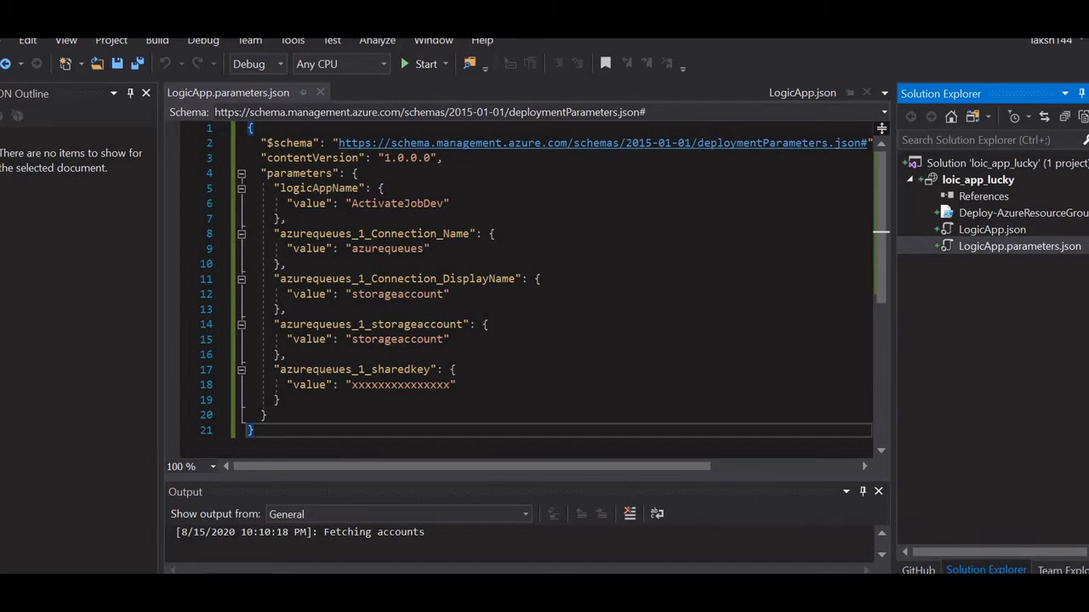
click(992, 230)
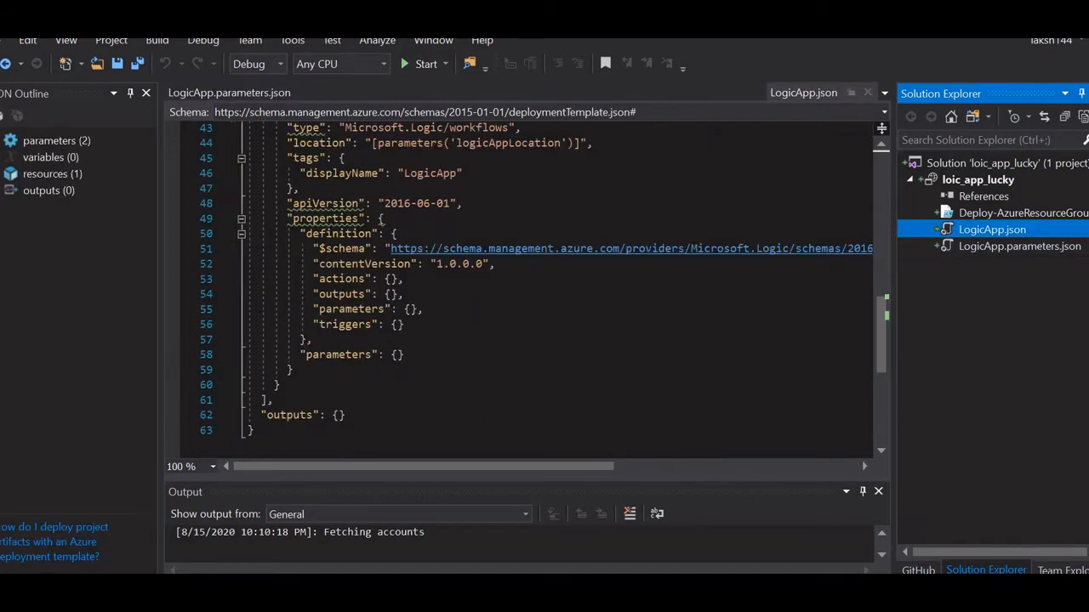
scroll(519, 289, up, 5)
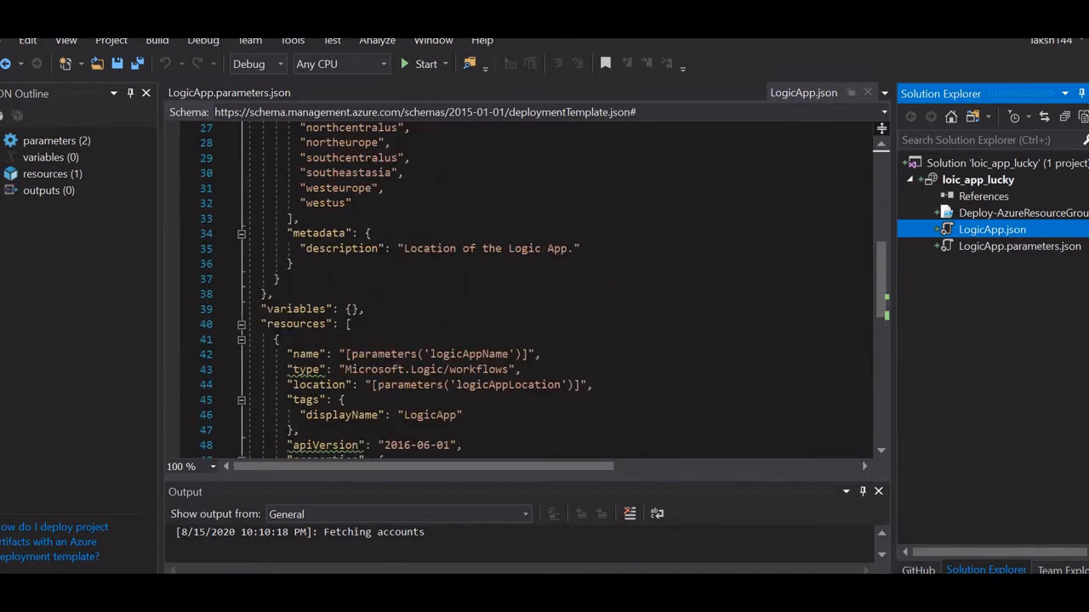
scroll(518, 289, up, 9)
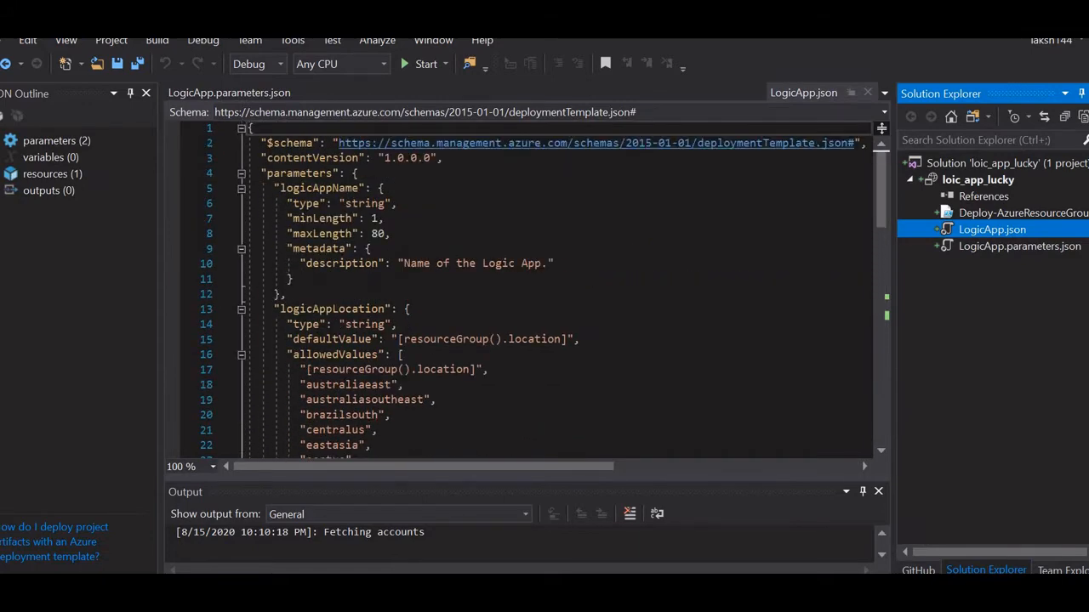
Open LogicApp.json with the Logic App Designer, creating the resource group loic_app_lucky in East Asia for it
right_click(984, 230)
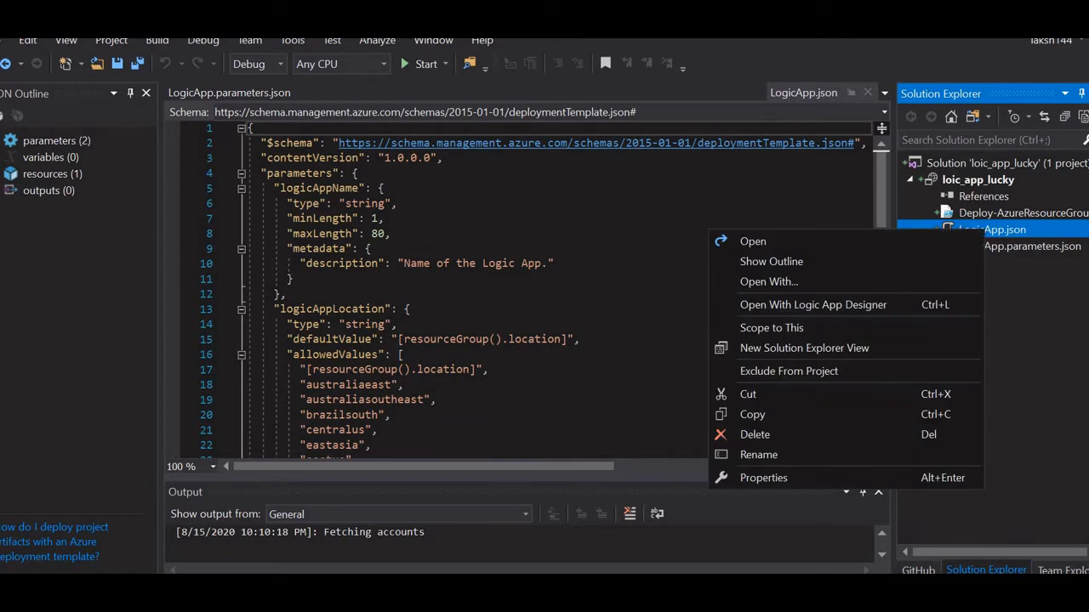
click(812, 304)
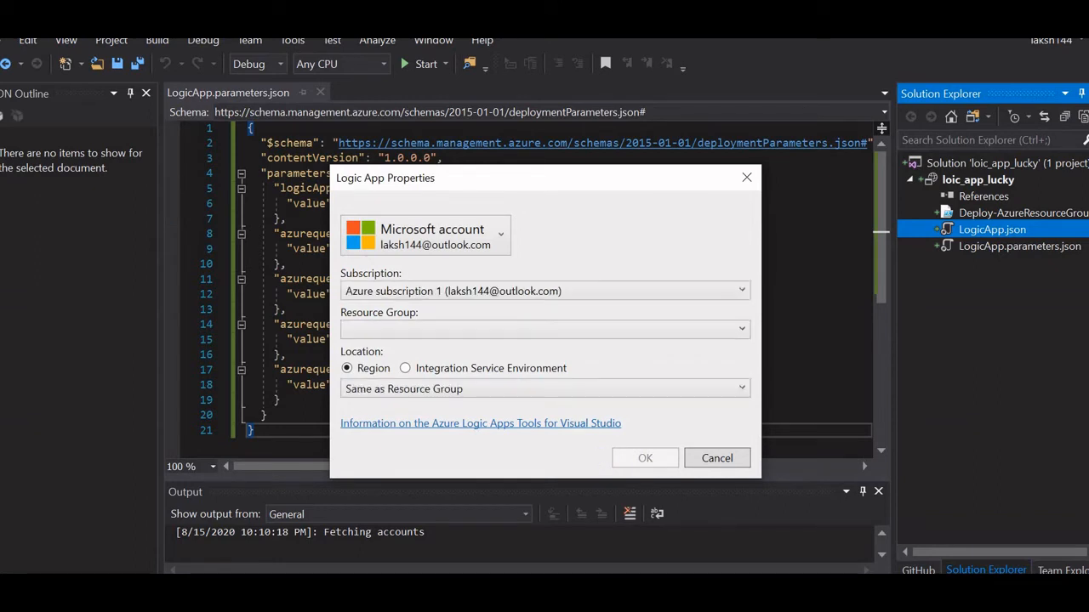
click(545, 329)
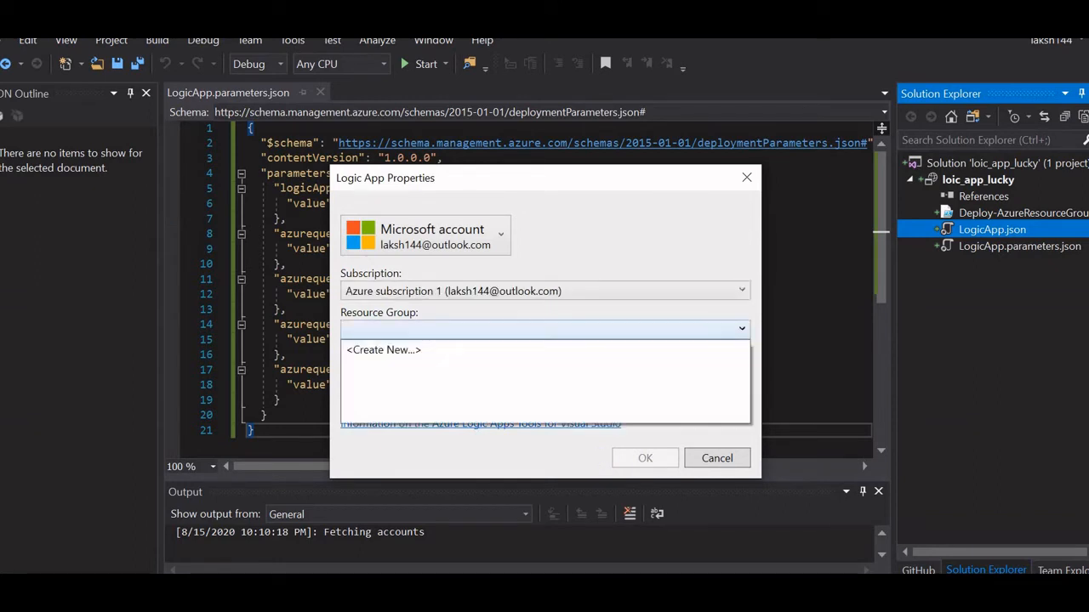
click(383, 350)
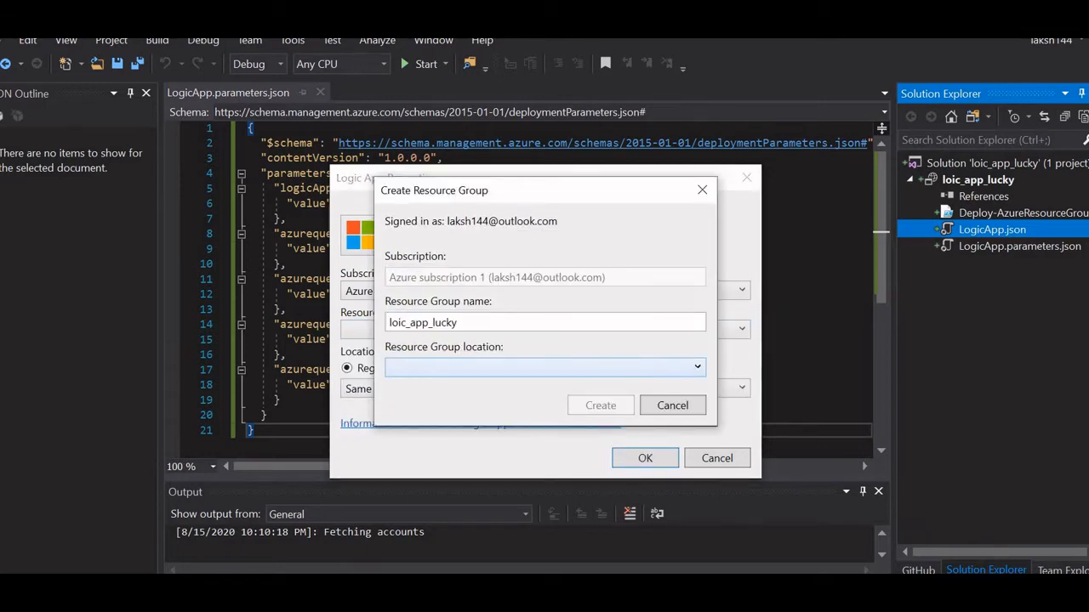
click(545, 368)
click(410, 388)
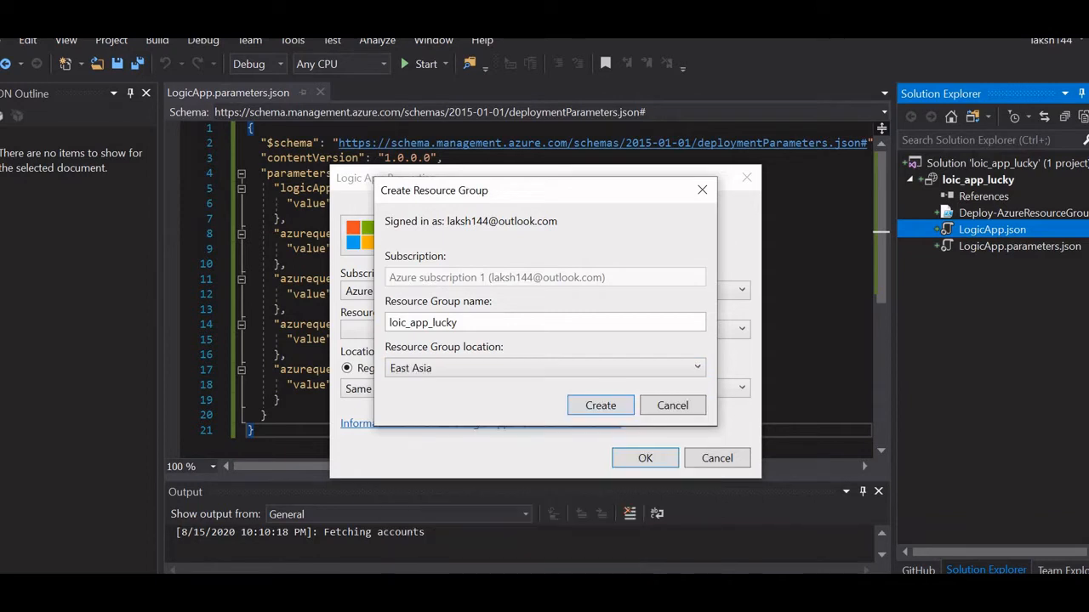
key(Return)
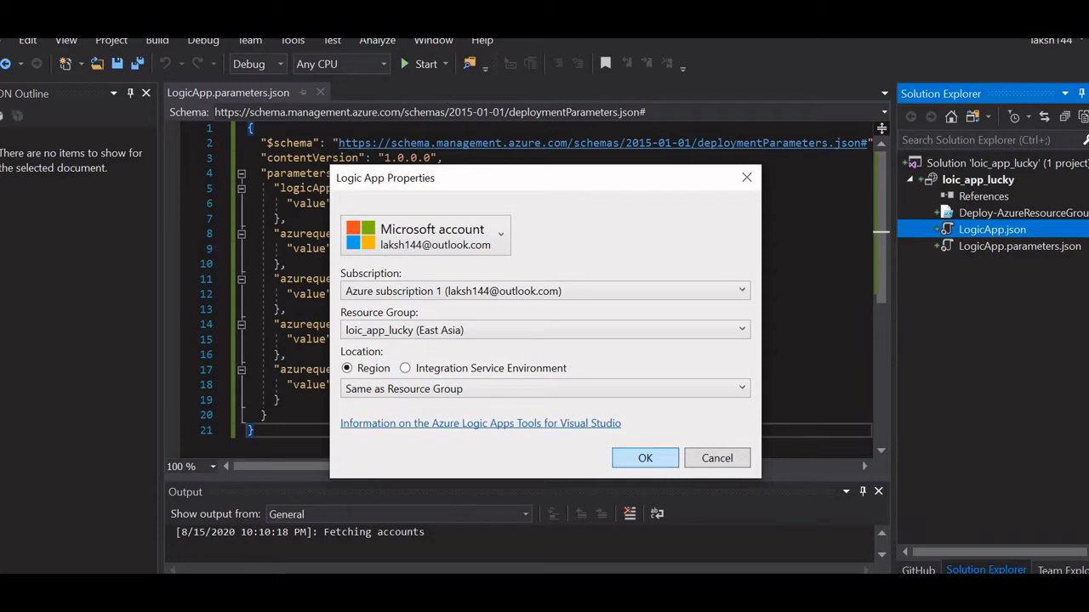
key(Return)
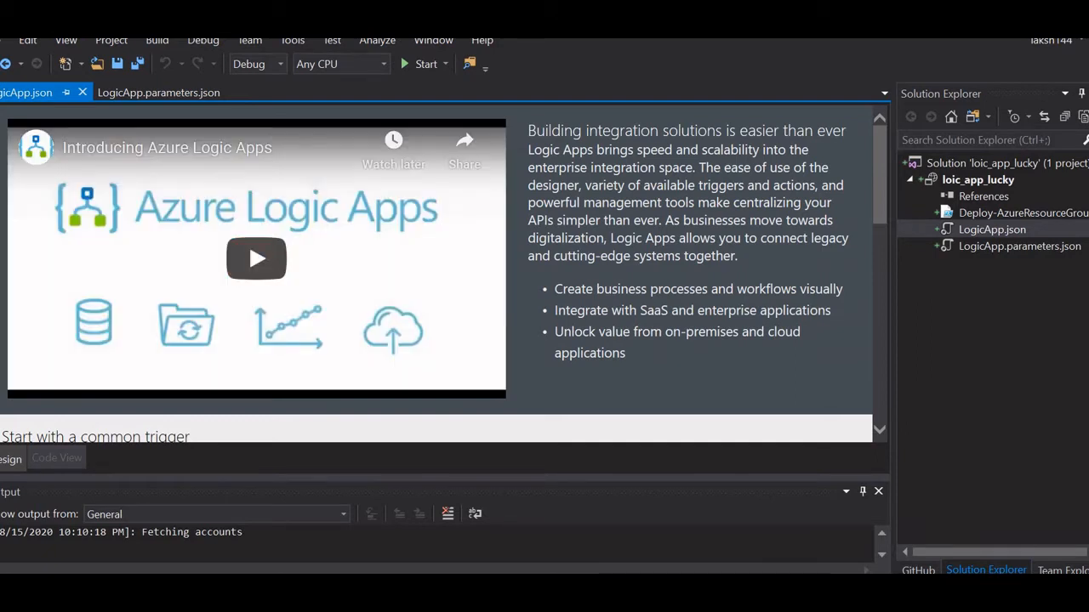
Start the workflow with the common Recurrence trigger and request the trigger's settings
scroll(425, 213, down, 5)
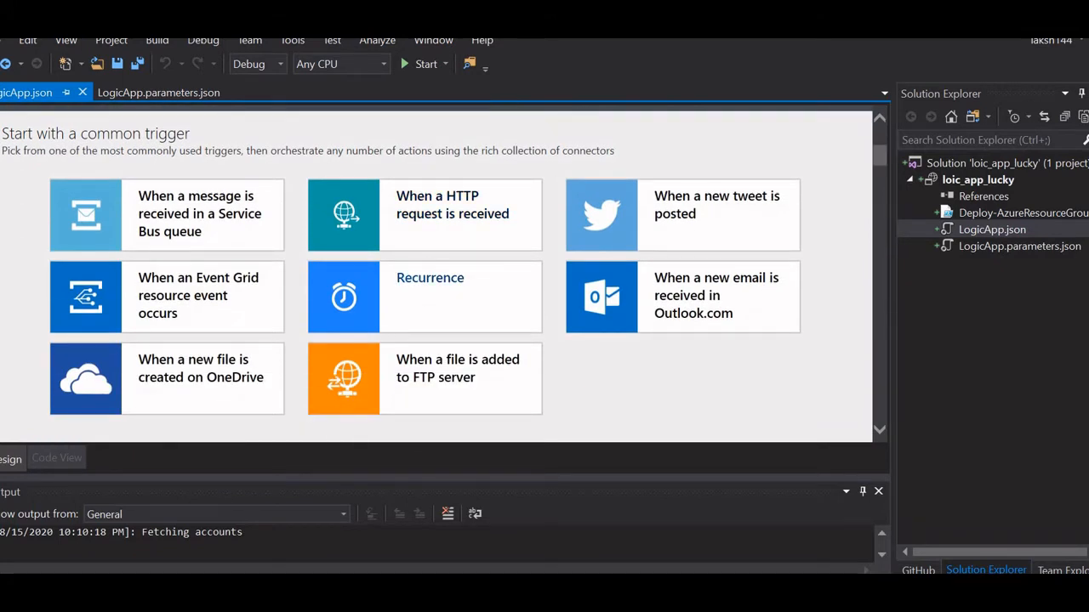
click(429, 290)
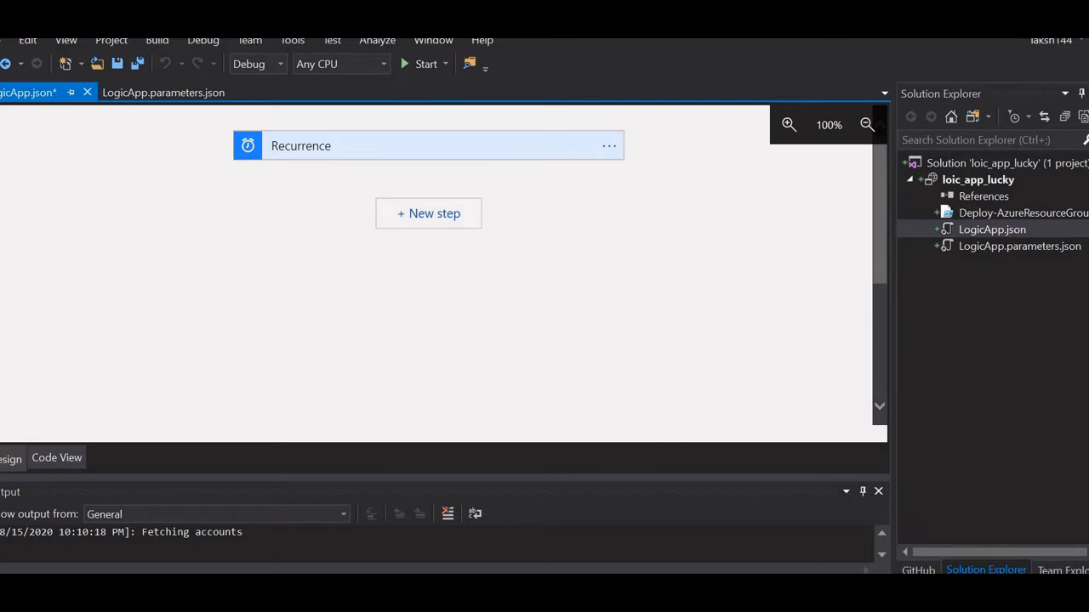
click(609, 146)
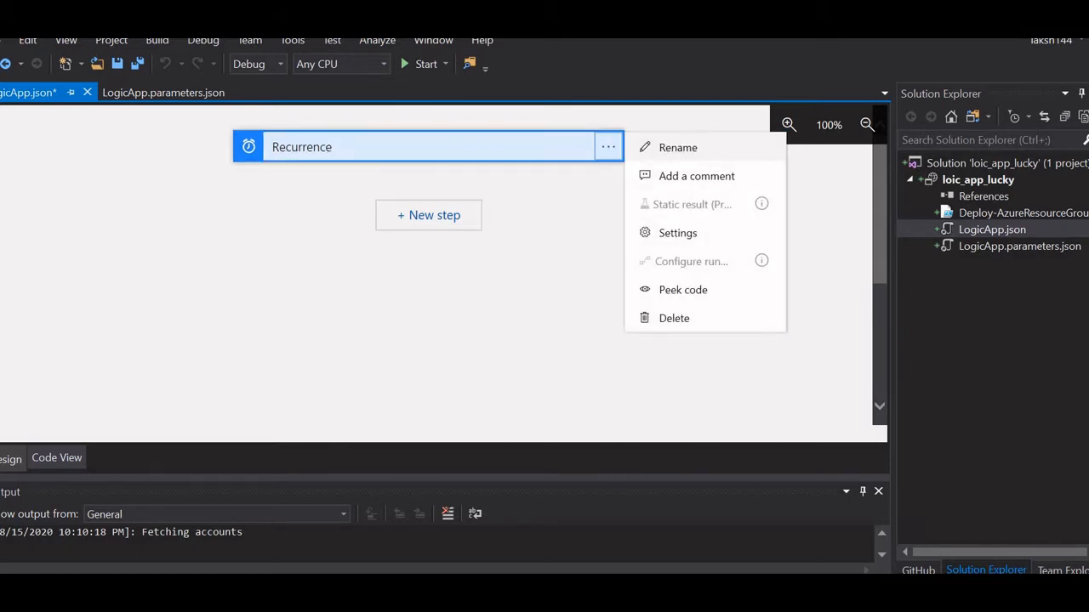
click(678, 232)
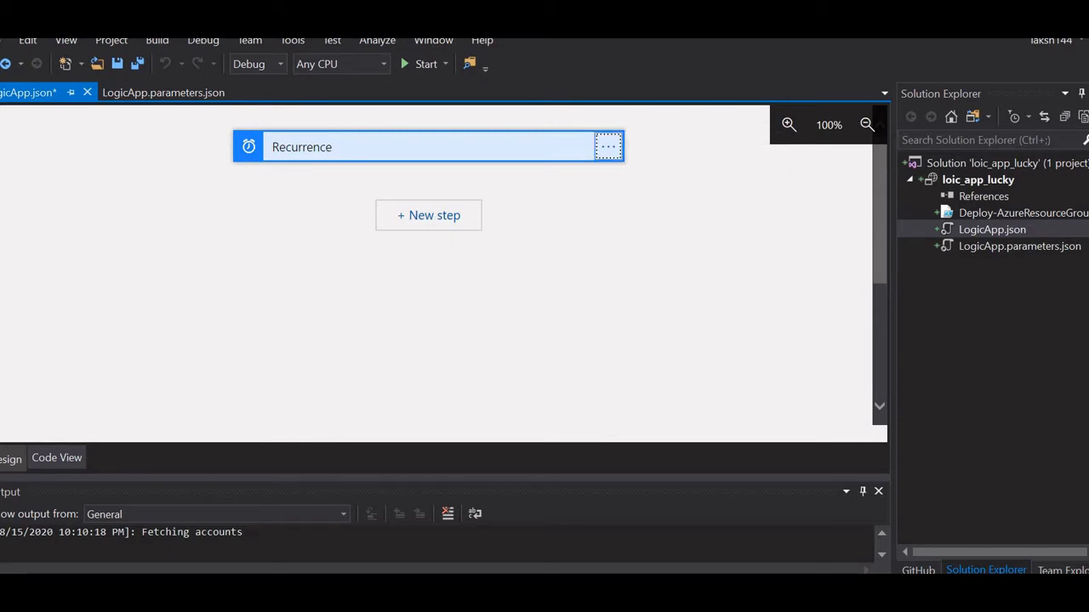
Add a step after the Recurrence trigger using the Azure Queues action "Put a message on a queue", found by searching for azure queue
click(428, 213)
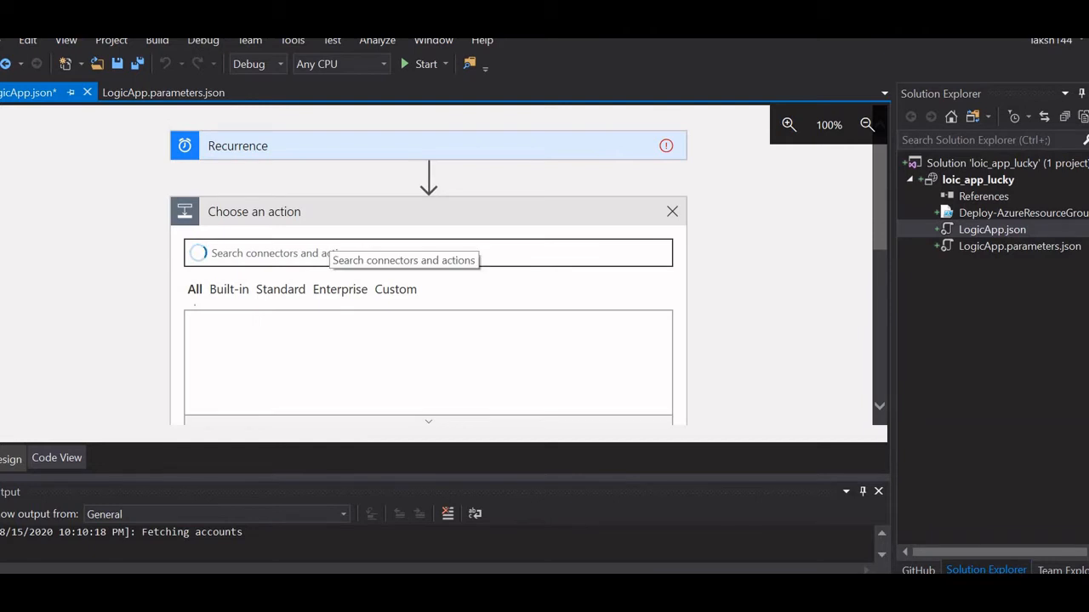
text(azu)
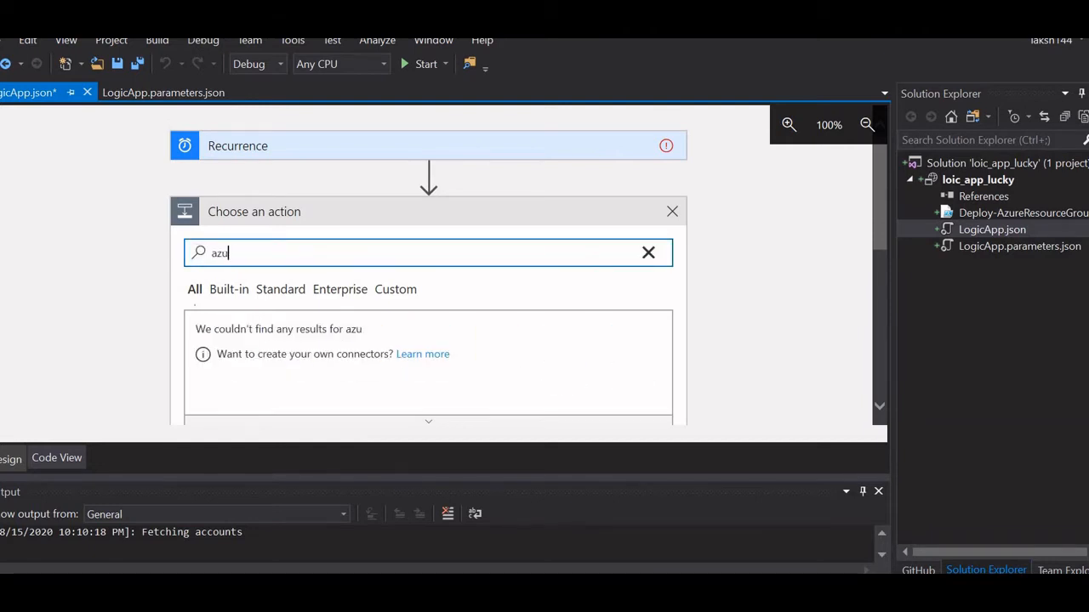
text(re queue)
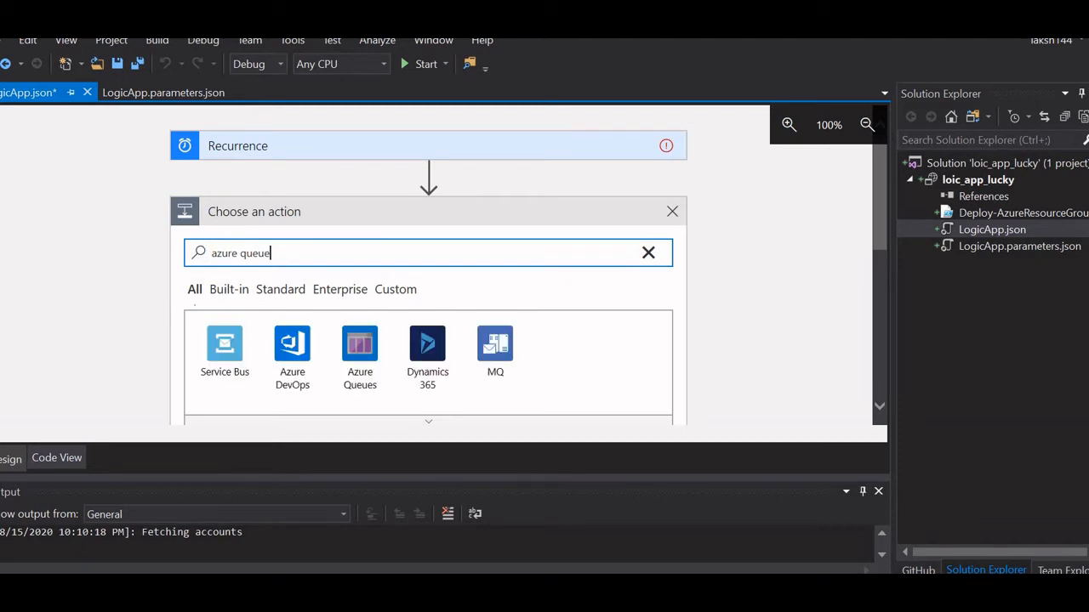
click(359, 343)
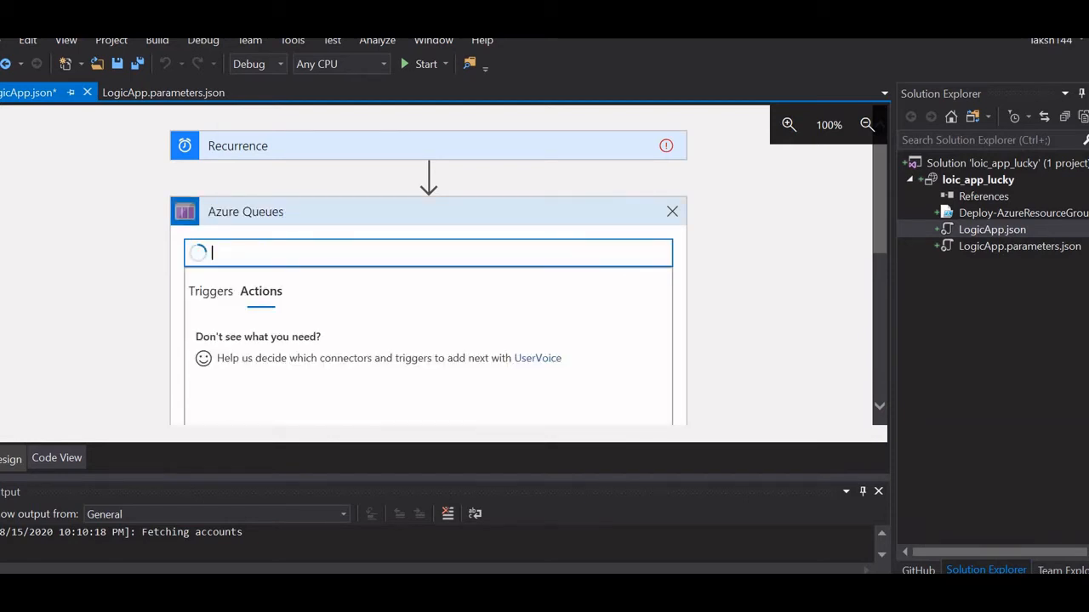
scroll(360, 344, down, 5)
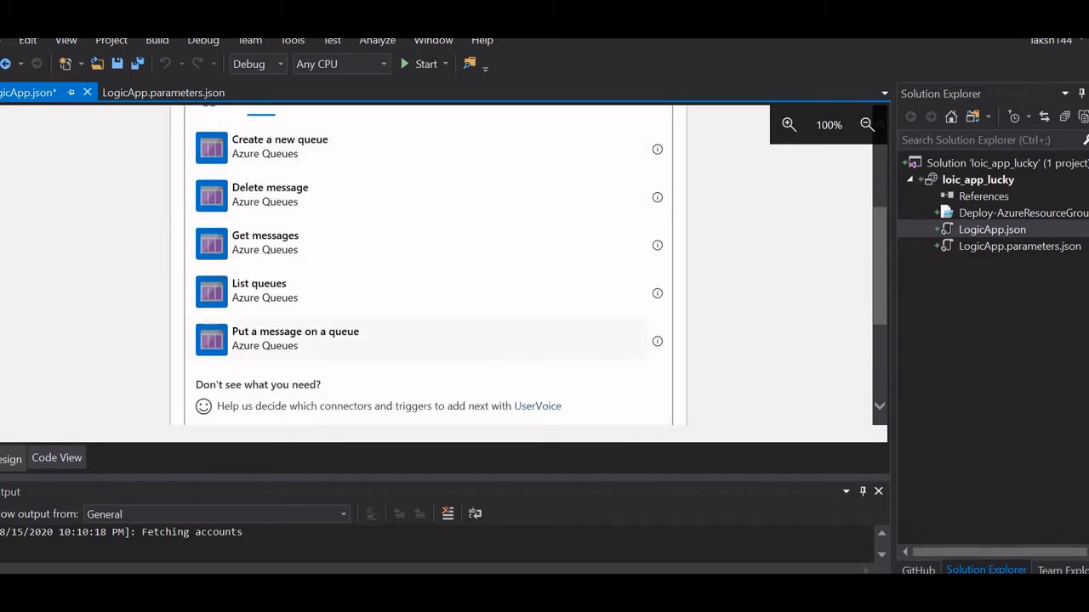
click(360, 340)
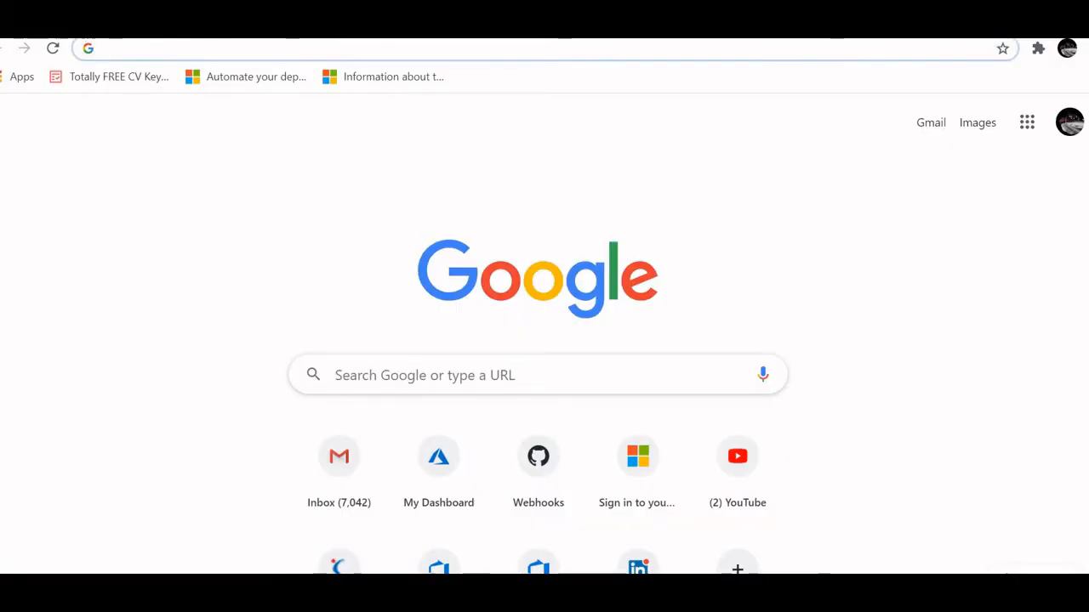
Switch to Chrome, open the Azure portal, find the Storage accounts service and start creating a storage account
text(port)
key(Return)
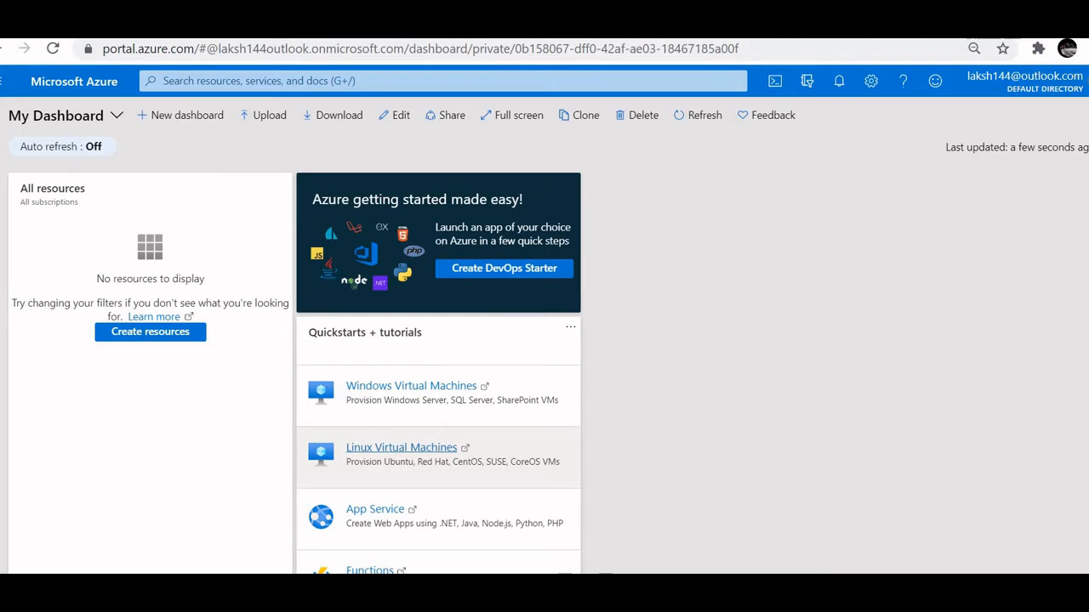
key(g)
key(slash)
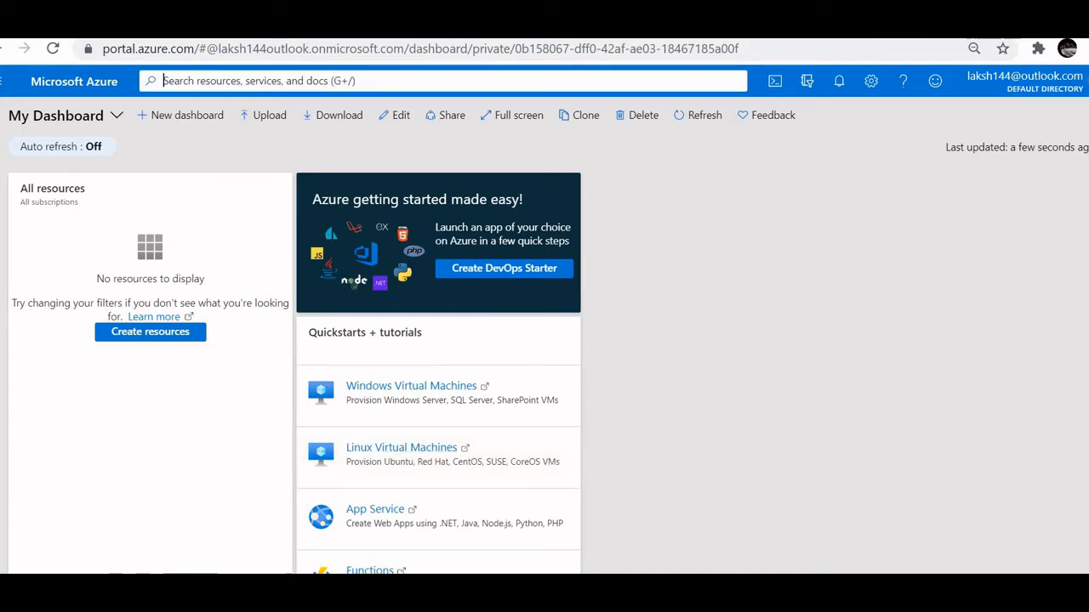
text(stora)
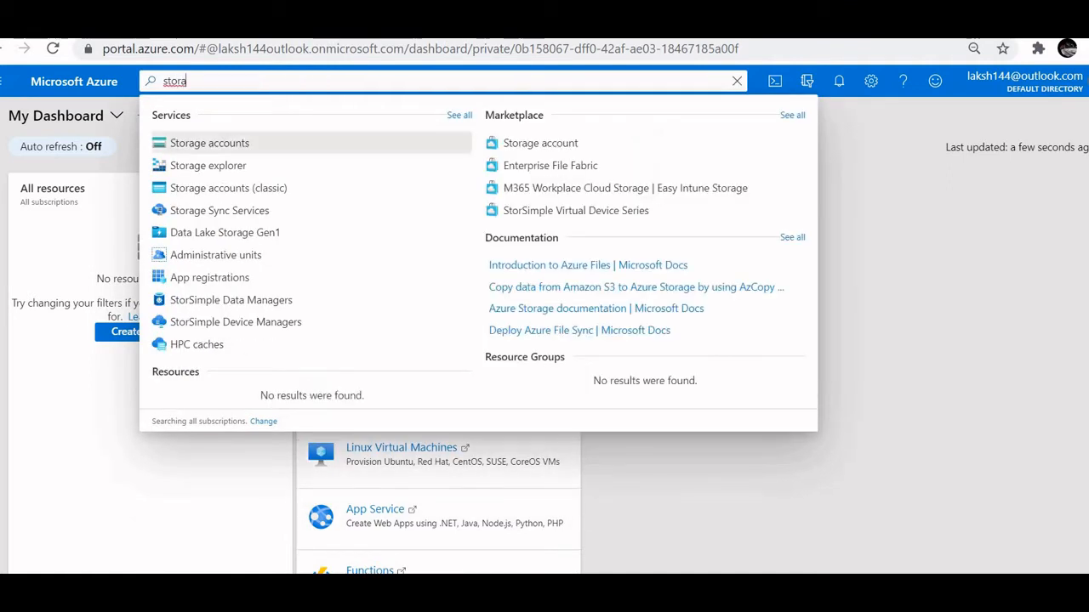
key(Return)
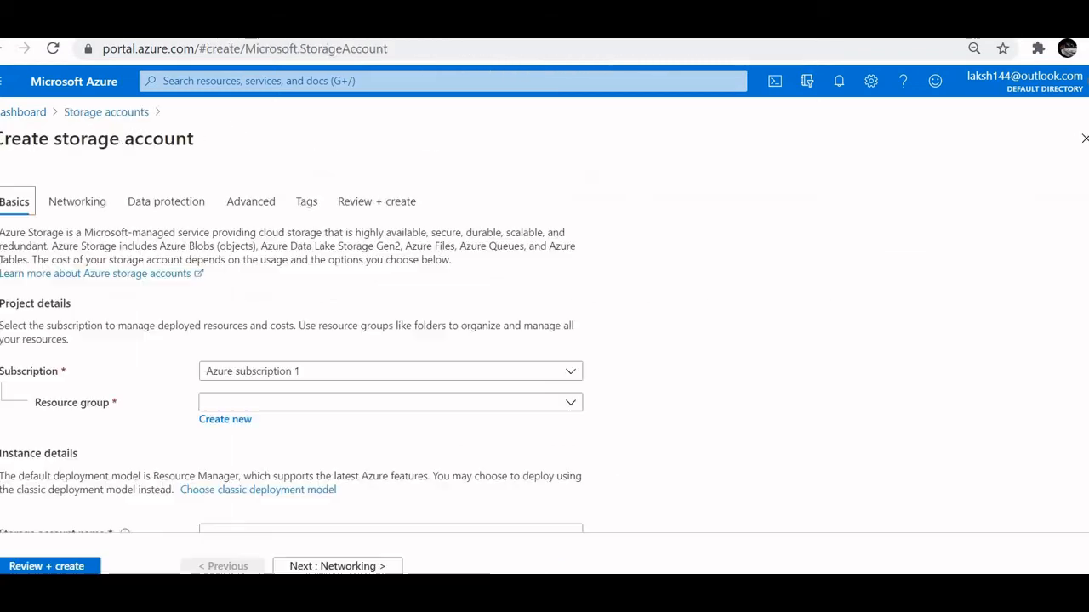
Assign the new storage account to the existing resource group loic_app_lucky and name it mystoreloic
scroll(544, 340, down, 2)
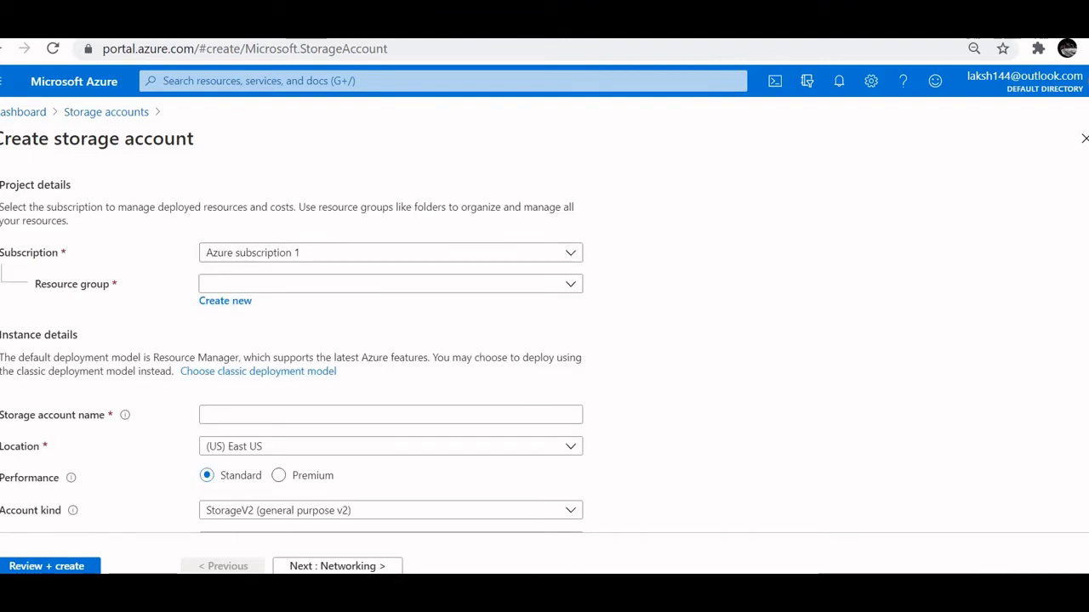
click(390, 284)
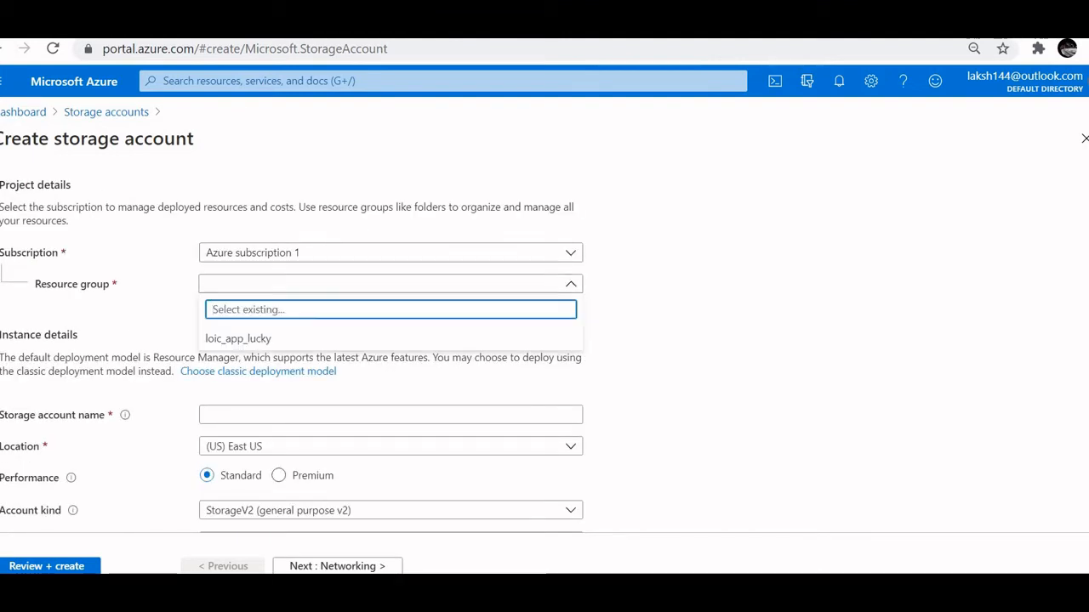
click(239, 339)
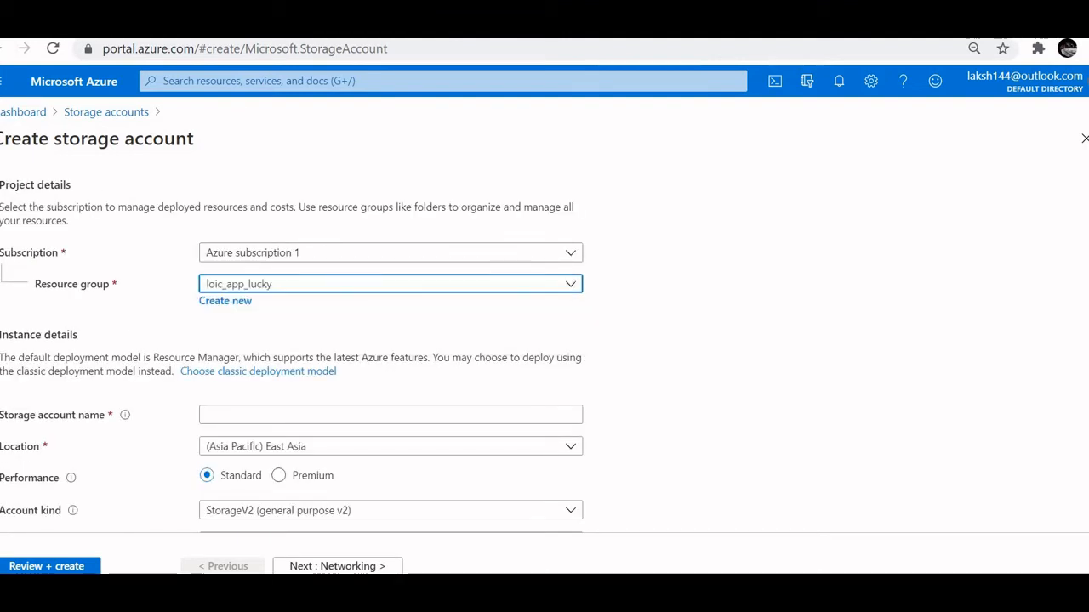
scroll(292, 340, down, 1)
click(298, 328)
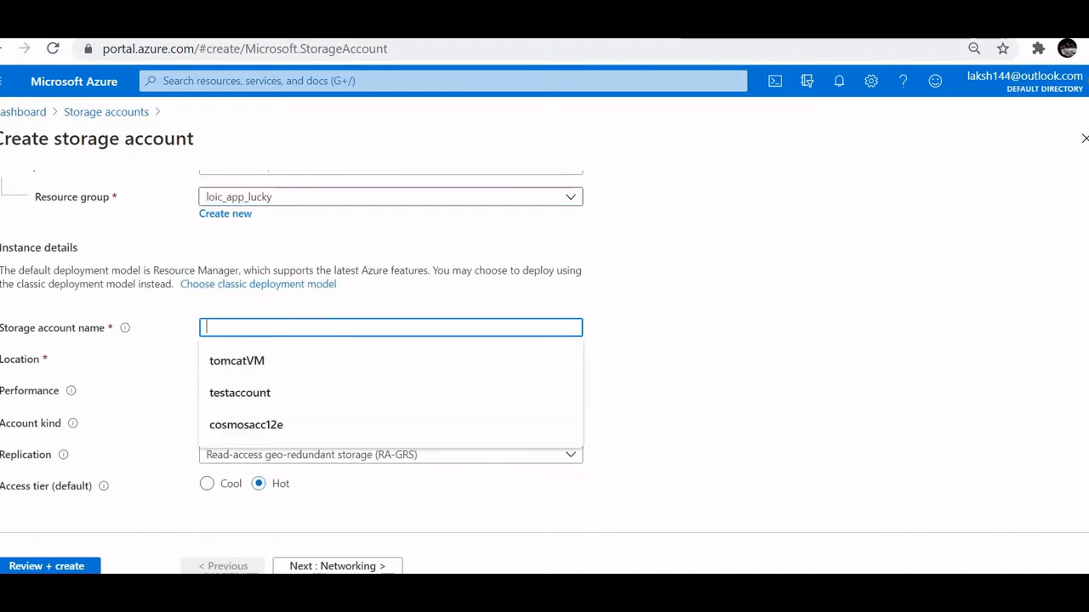
text(mystorel)
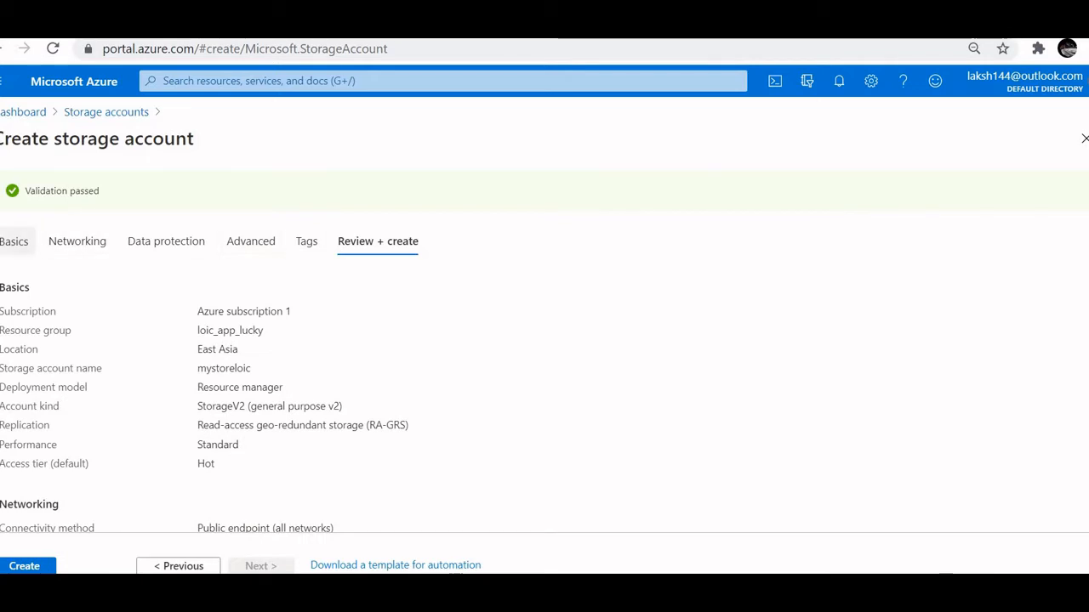
Review the storage account's Basics, Networking, Data protection, Advanced and Tags settings, validate the configuration and create the account
click(14, 242)
scroll(544, 341, down, 2)
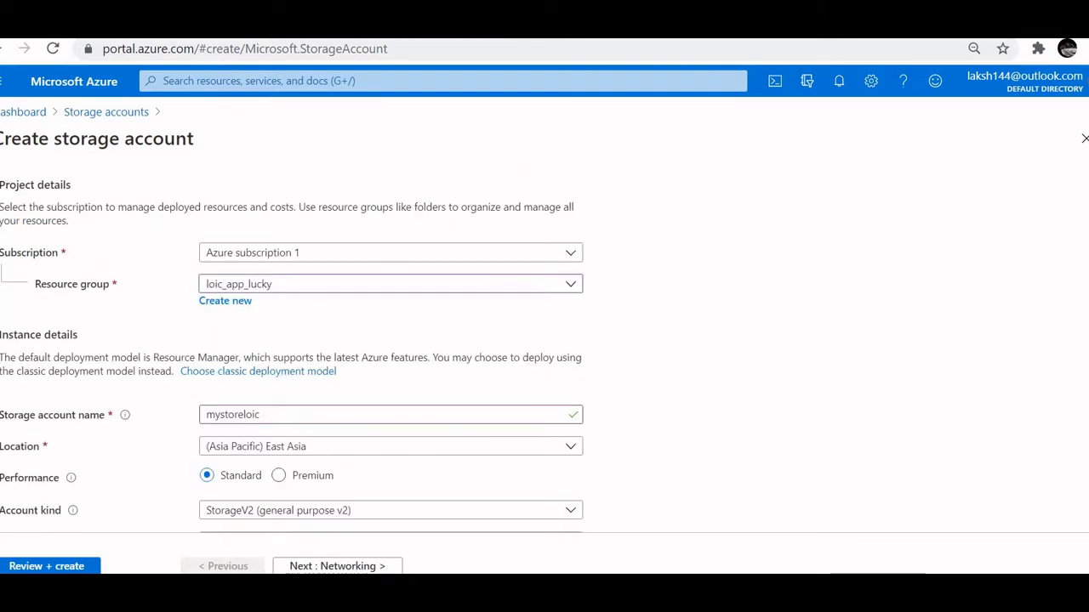
scroll(545, 340, down, 1)
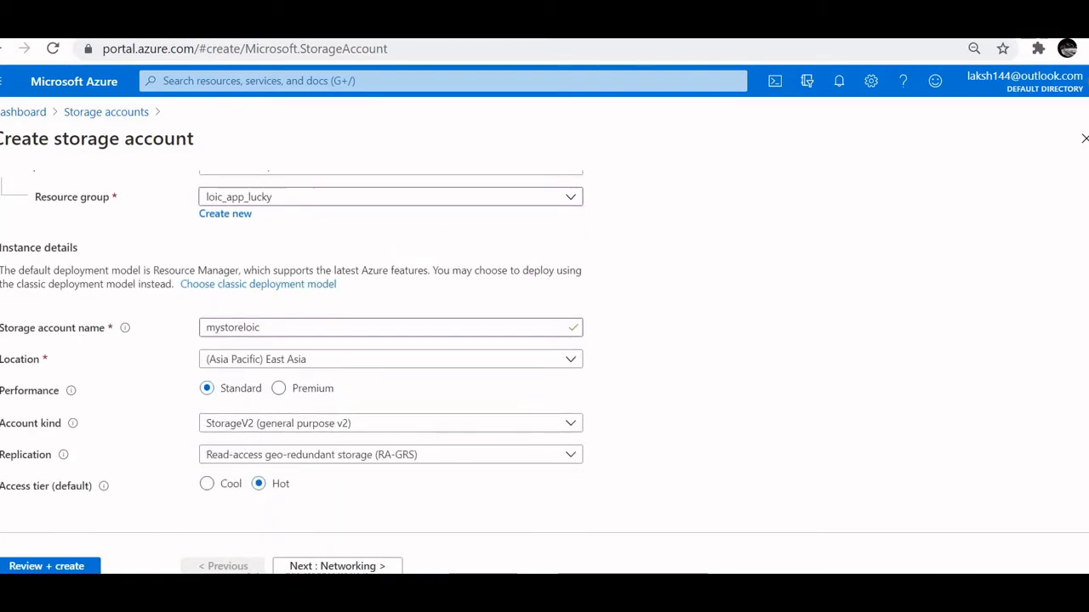
scroll(545, 340, up, 3)
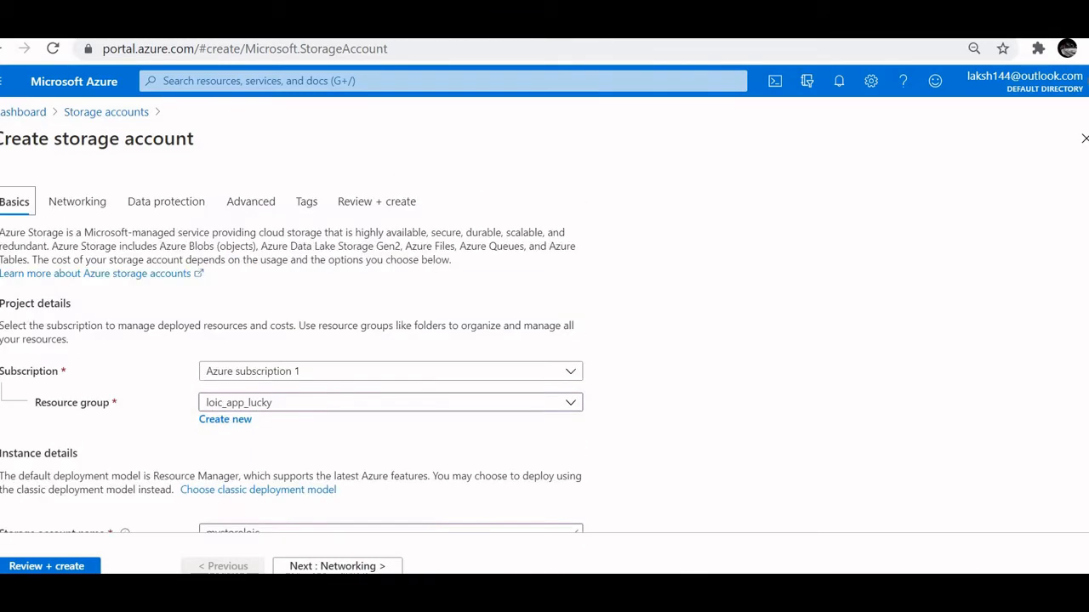
click(78, 202)
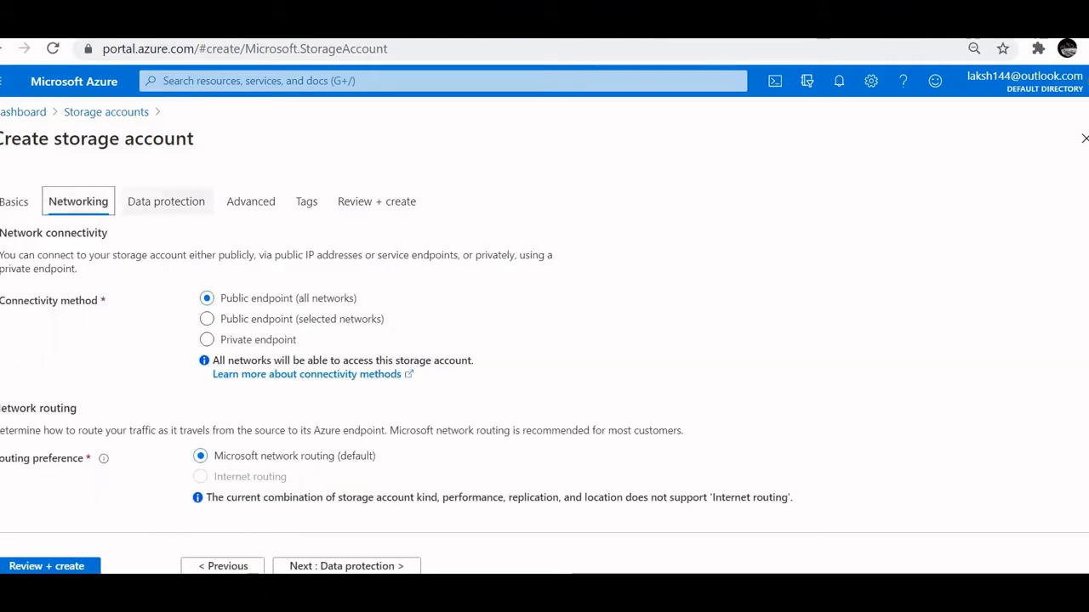
click(166, 201)
click(251, 202)
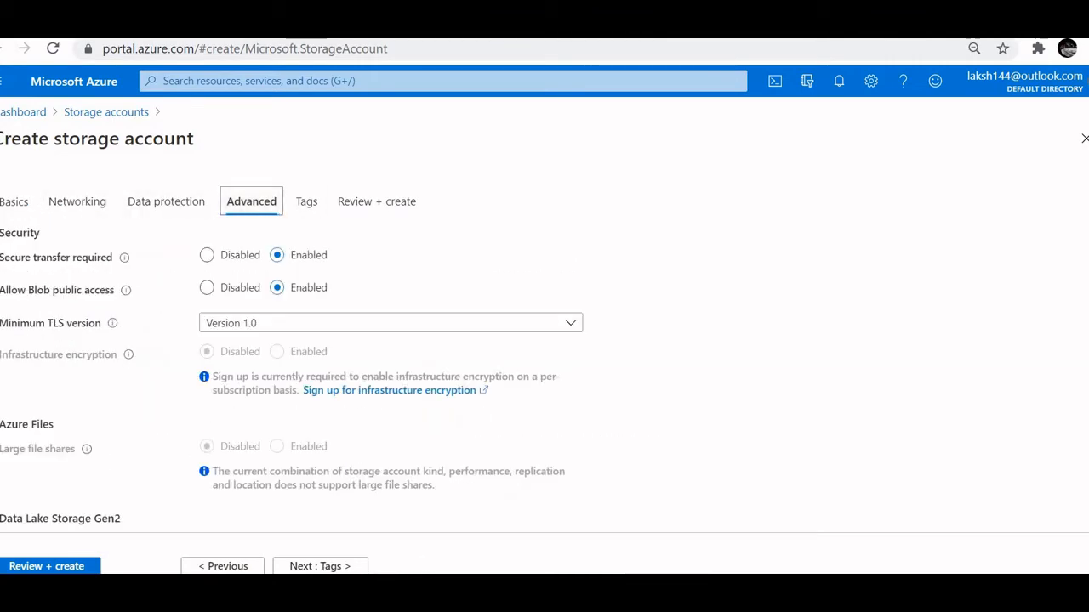
click(306, 202)
click(378, 202)
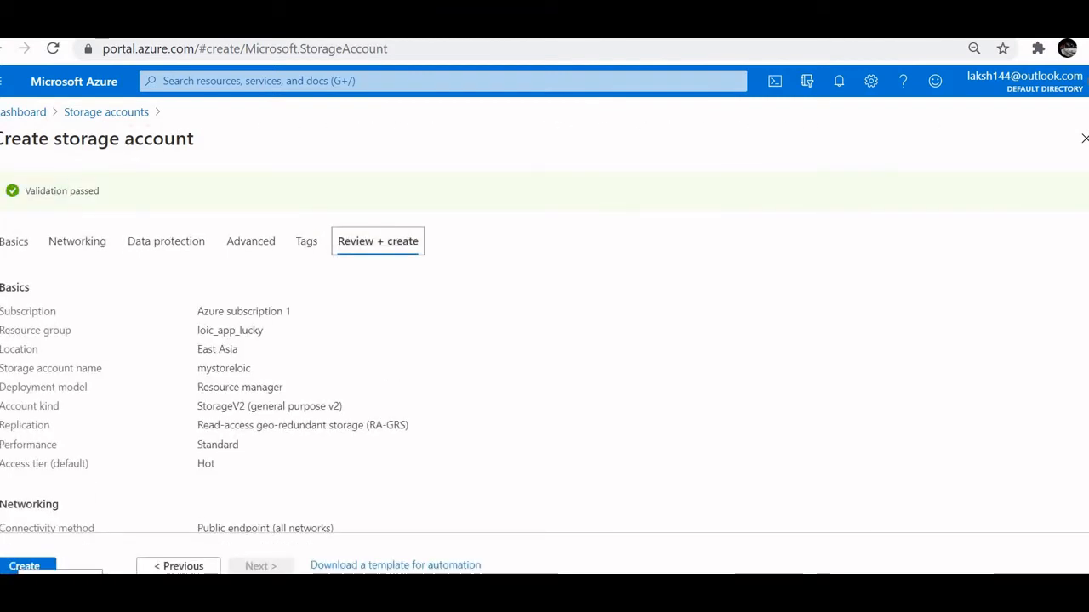
click(24, 566)
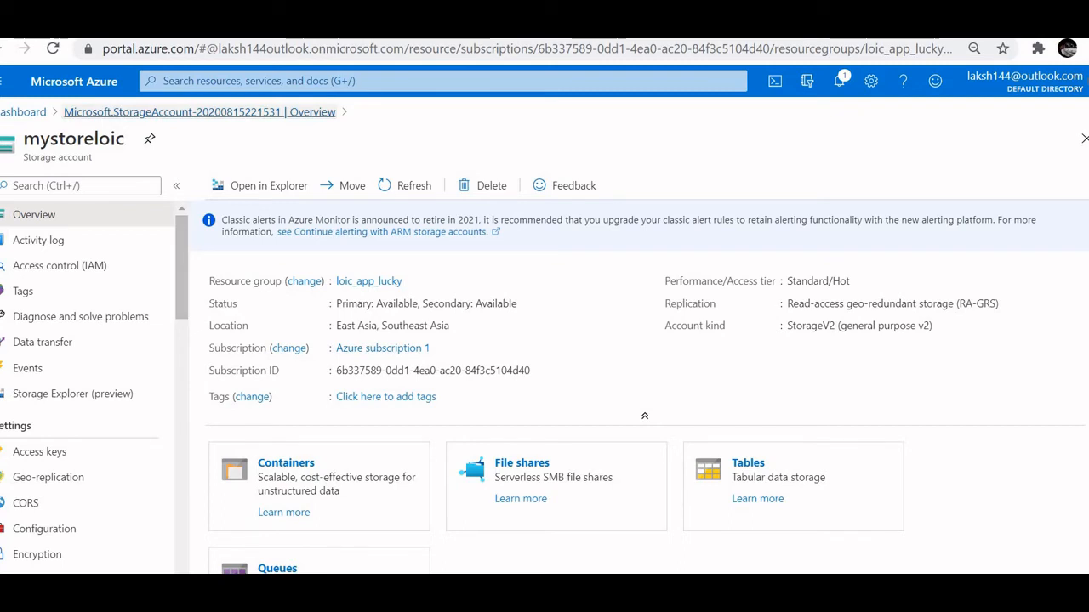
Switch back to Visual Studio and delete the "Put a message on a queue" step from the workflow
click(200, 112)
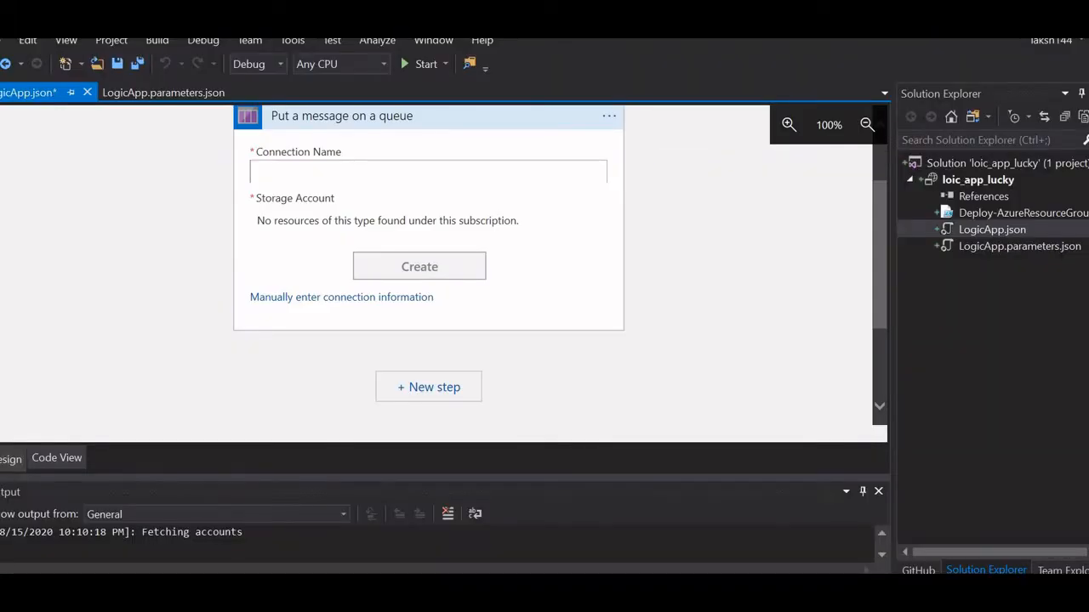
scroll(429, 264, up, 1)
click(608, 213)
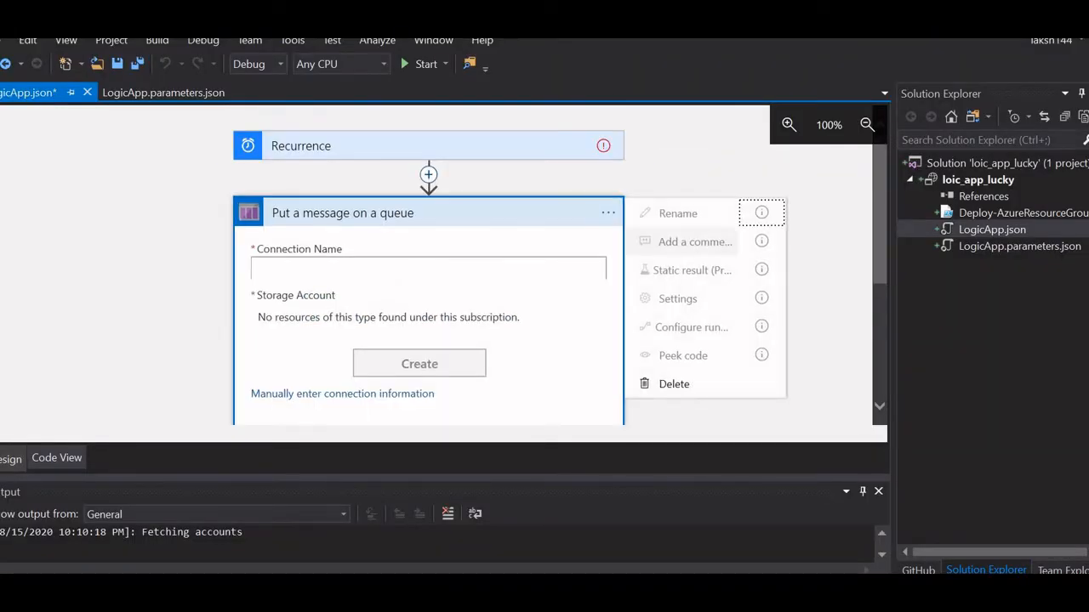
click(674, 385)
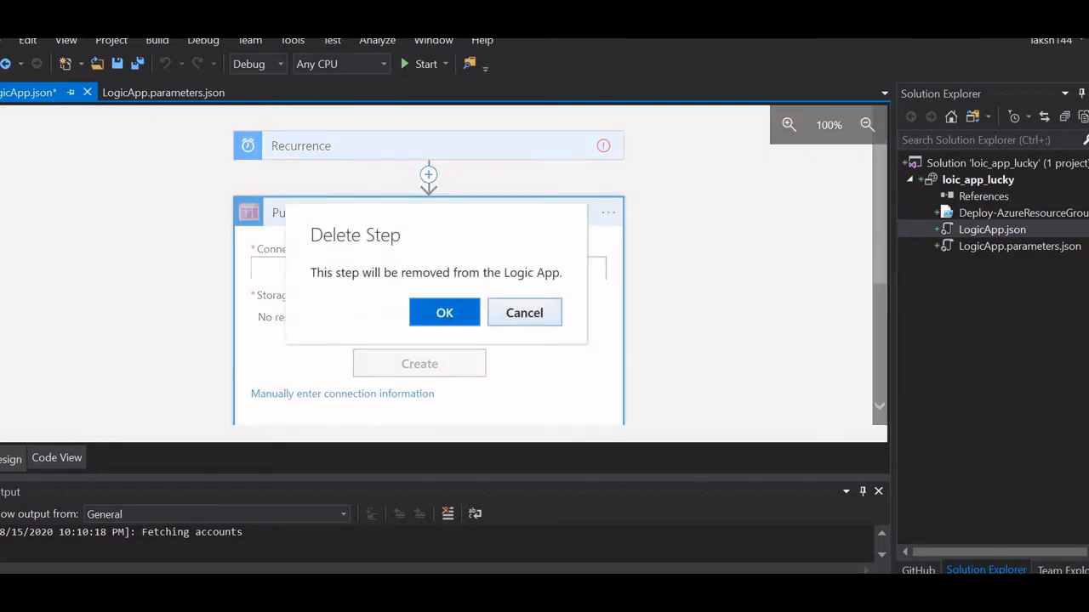
click(444, 312)
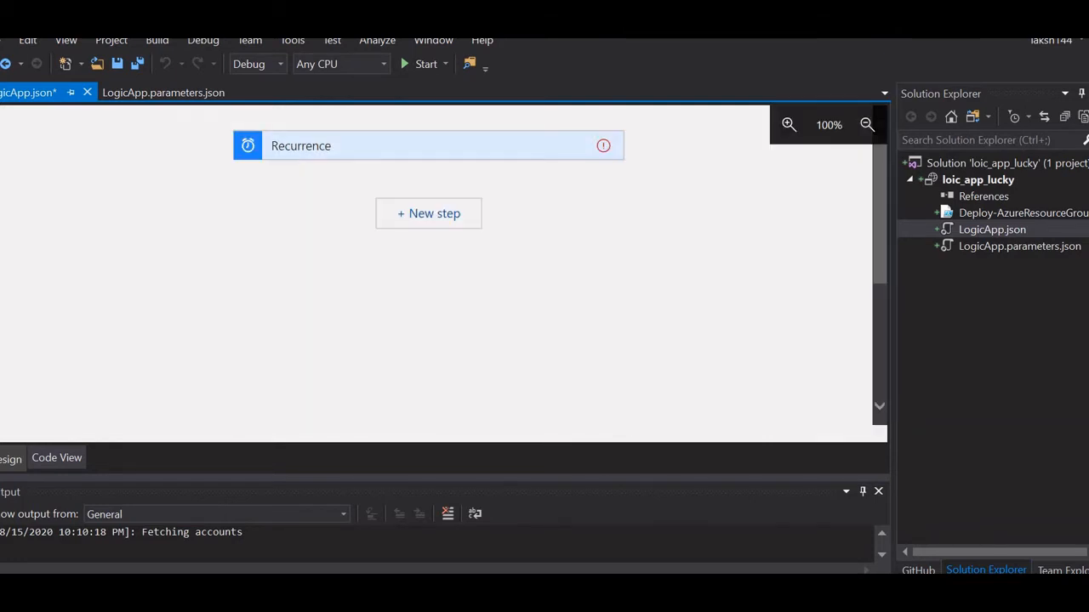
Add a new step after Recurrence with the Azure Queues action "Put a message on a queue", searching for azure queue
click(429, 213)
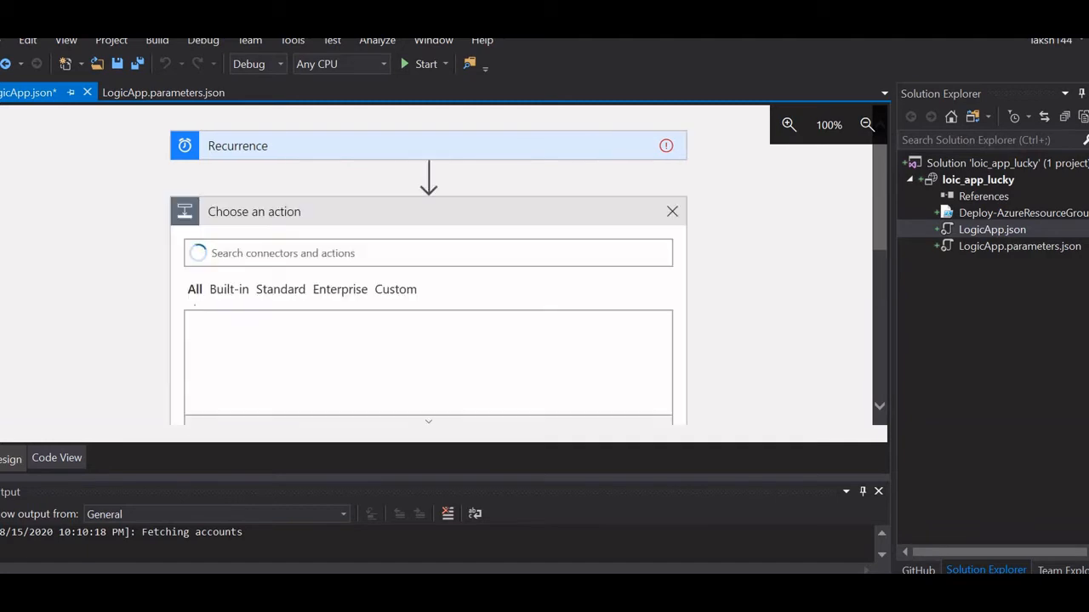
click(409, 253)
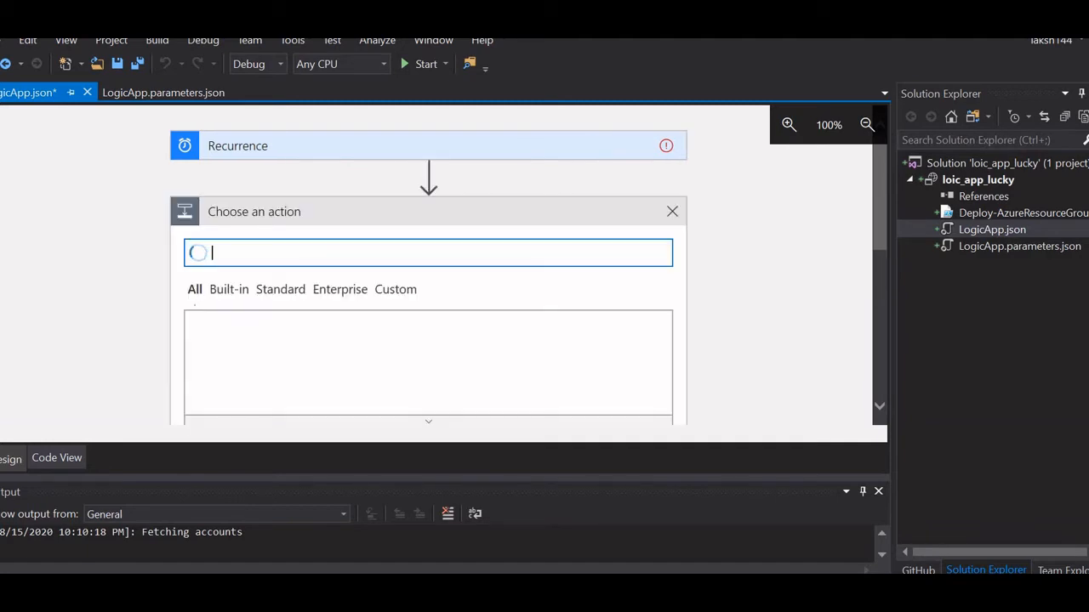
text(azure queue)
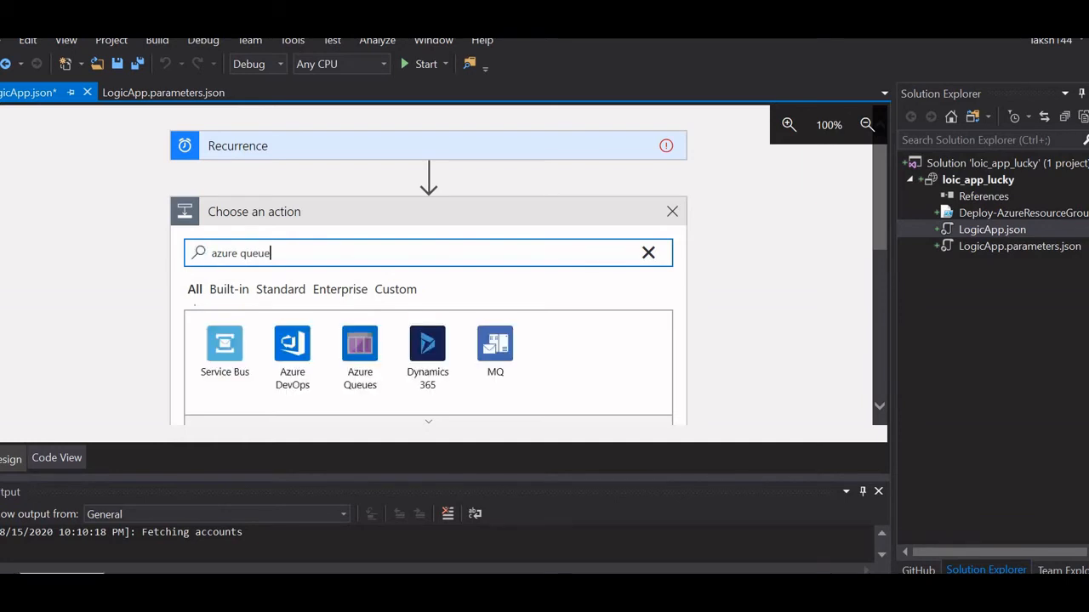
click(360, 348)
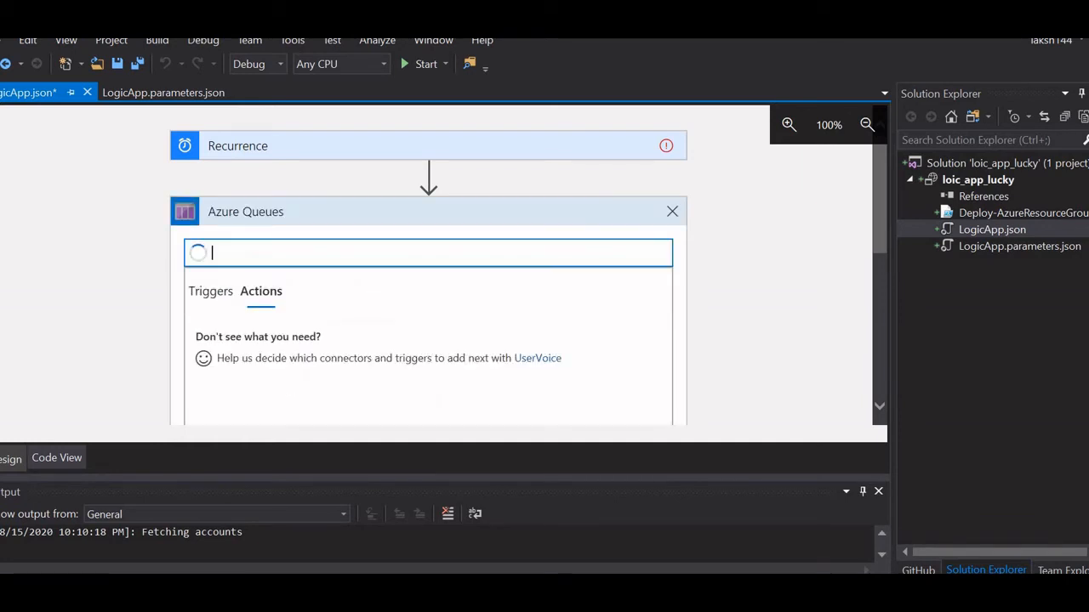
scroll(360, 340, down, 3)
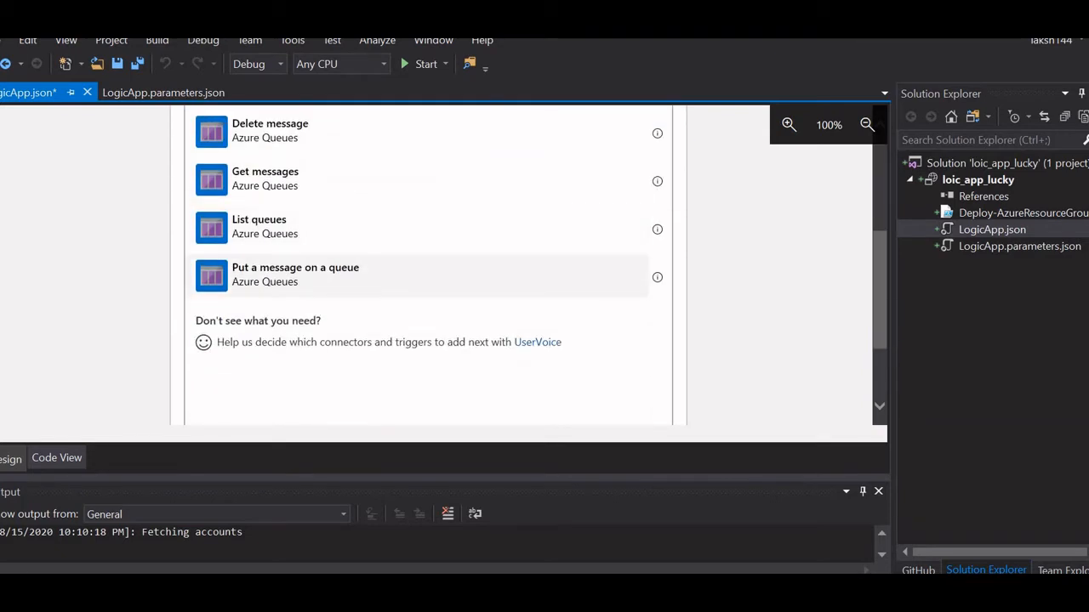
click(360, 277)
Create the queue action's connection, named myloicconnection, using the mystoreloic storage account
scroll(360, 277, up, 1)
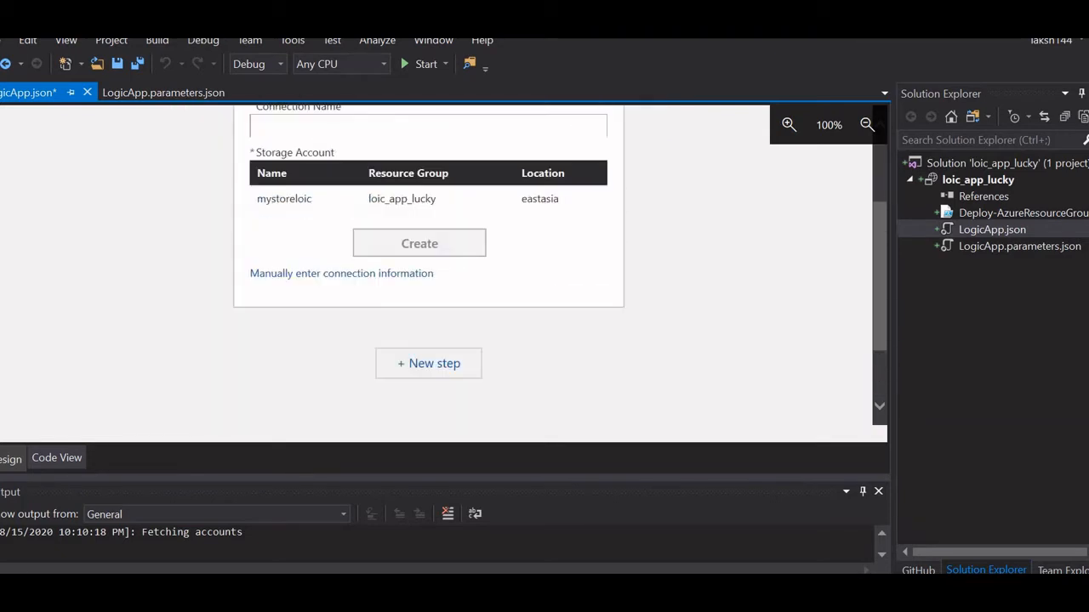
scroll(429, 274, up, 1)
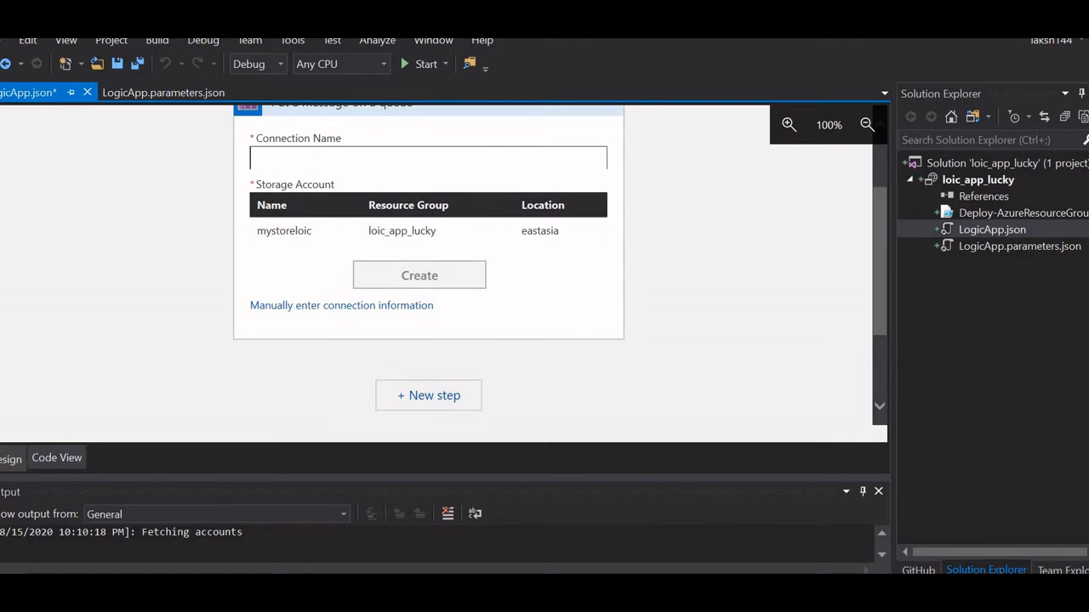
click(357, 159)
text(my)
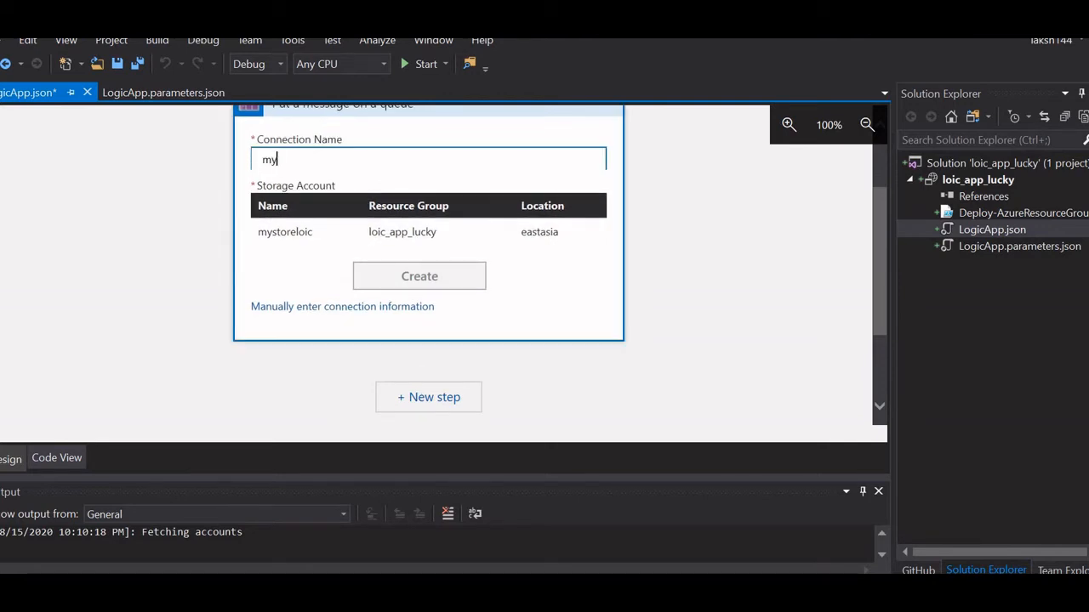
text(loica)
key(BackSpace)
text(connection)
click(402, 233)
click(419, 277)
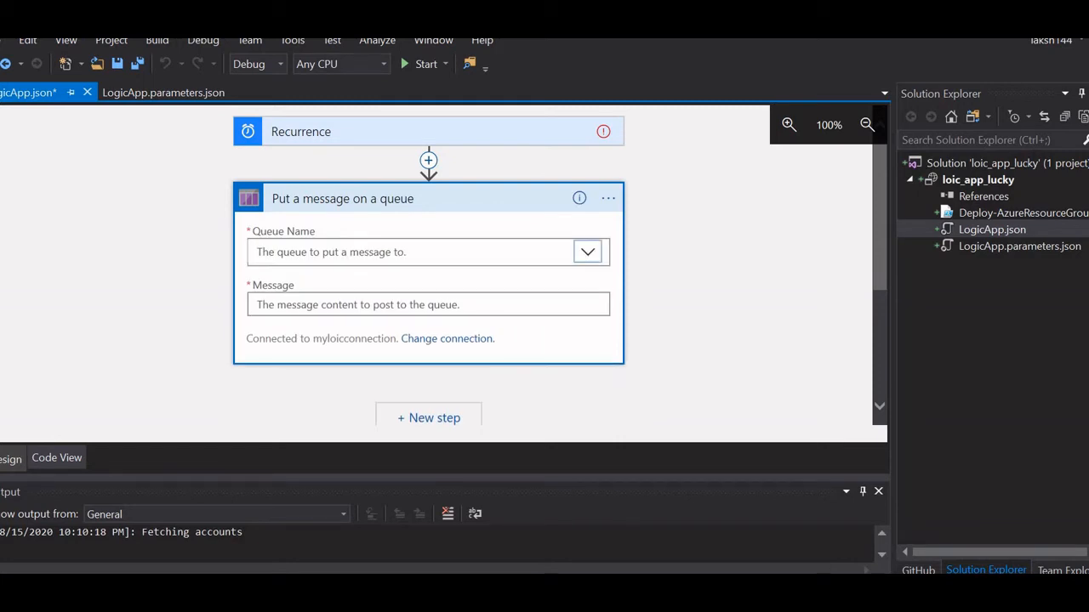
Set the queue action's queue name to the custom value loicqueue and its message to activateDevEnvironment
click(587, 252)
click(374, 300)
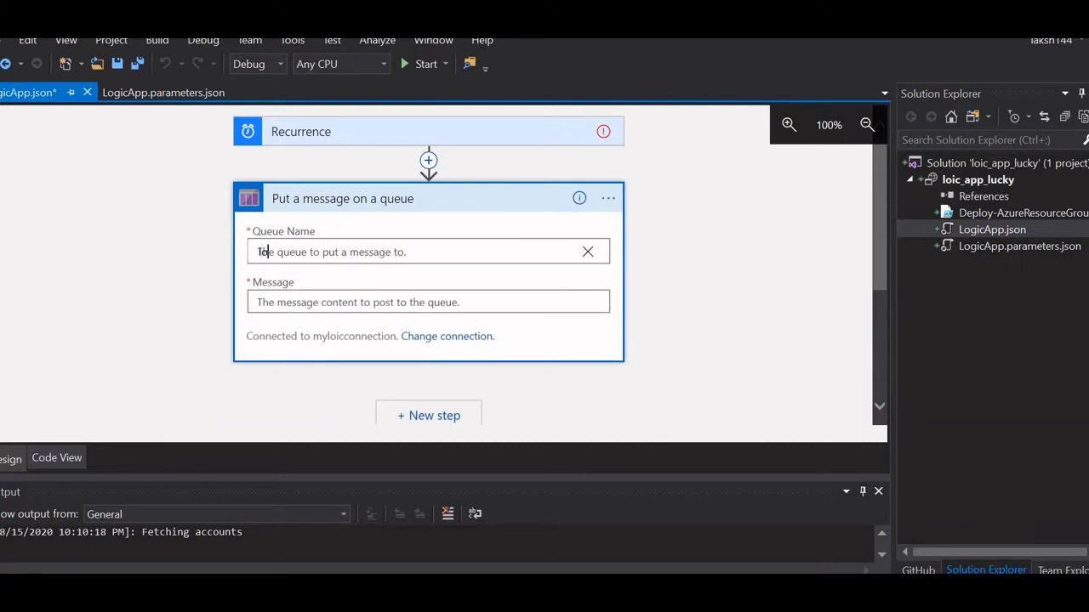
text(loicqueue)
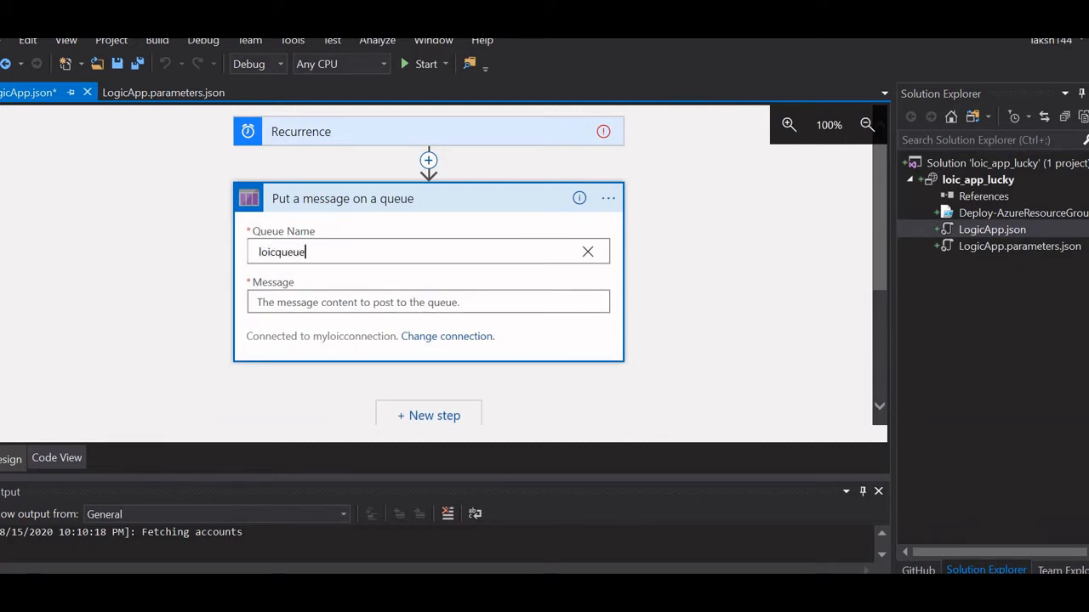
click(374, 302)
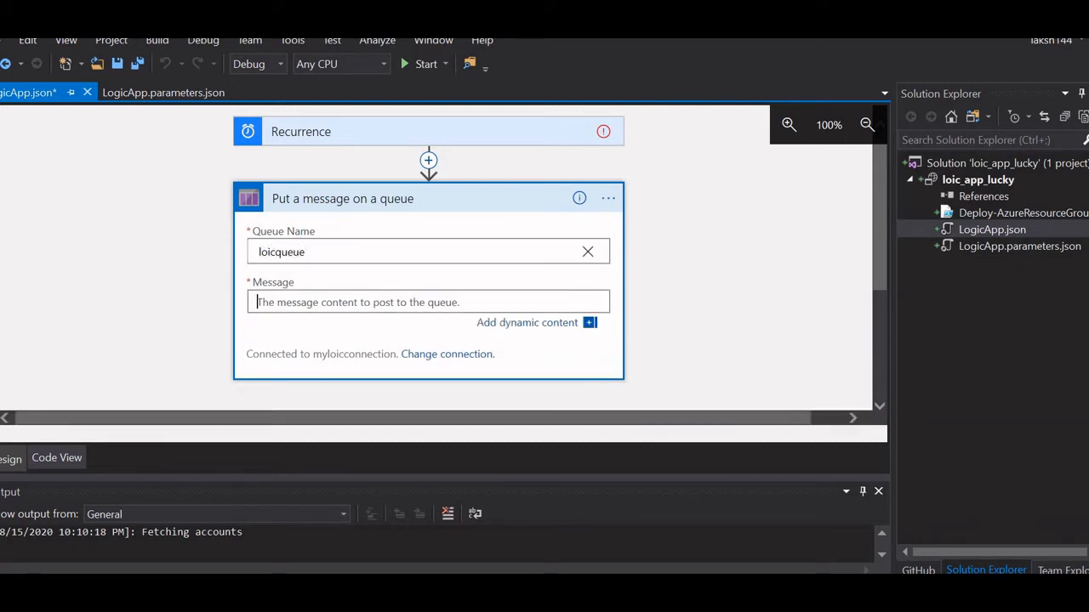
text(activa)
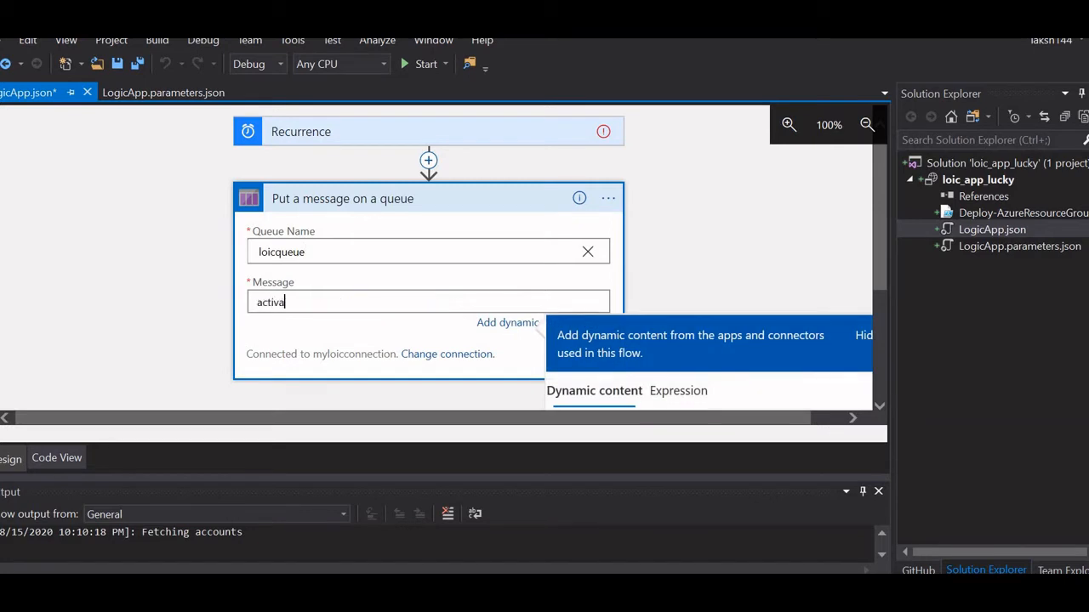
text(teDevEnvironment)
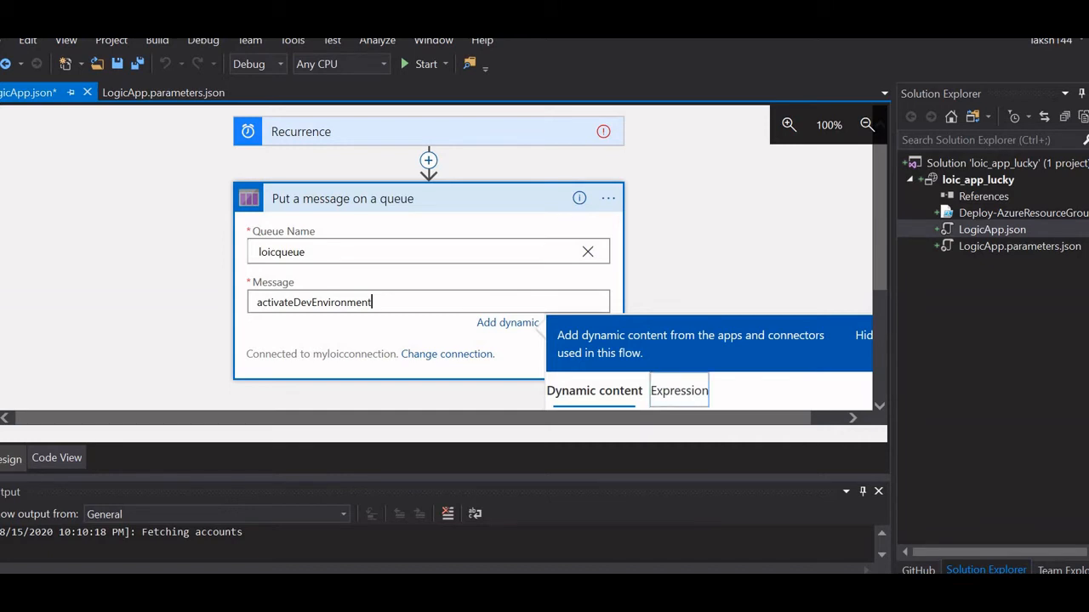
scroll(710, 364, down, 1)
scroll(710, 364, up, 1)
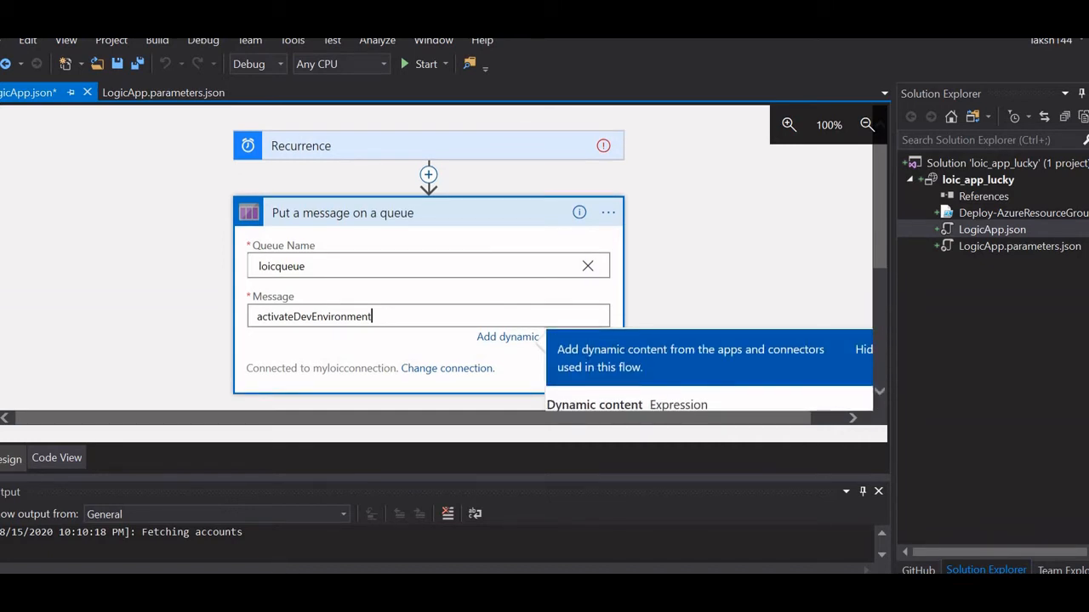
click(724, 255)
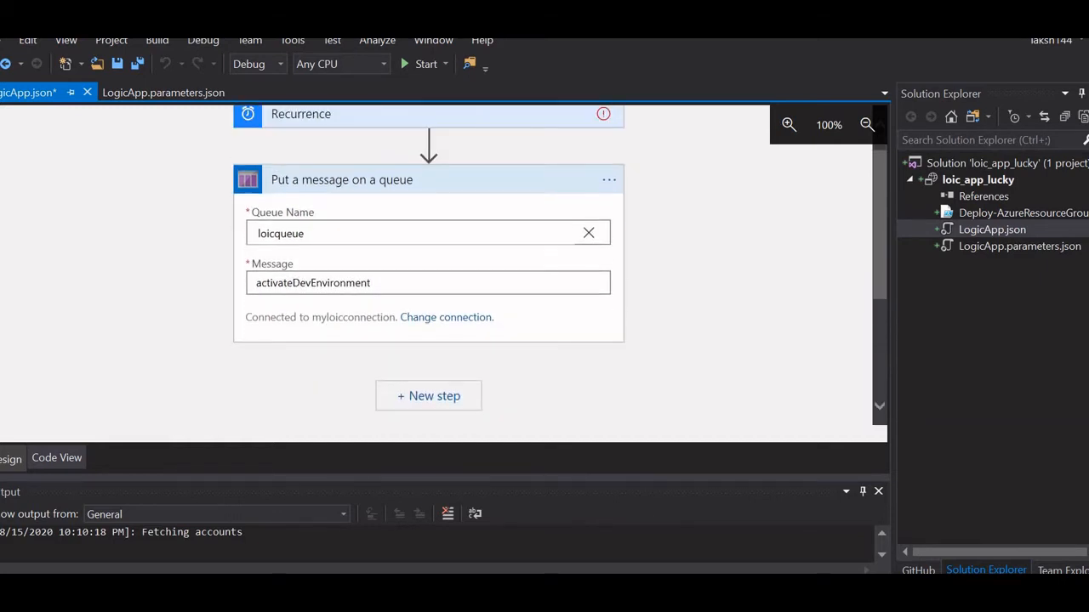
scroll(442, 273, up, 1)
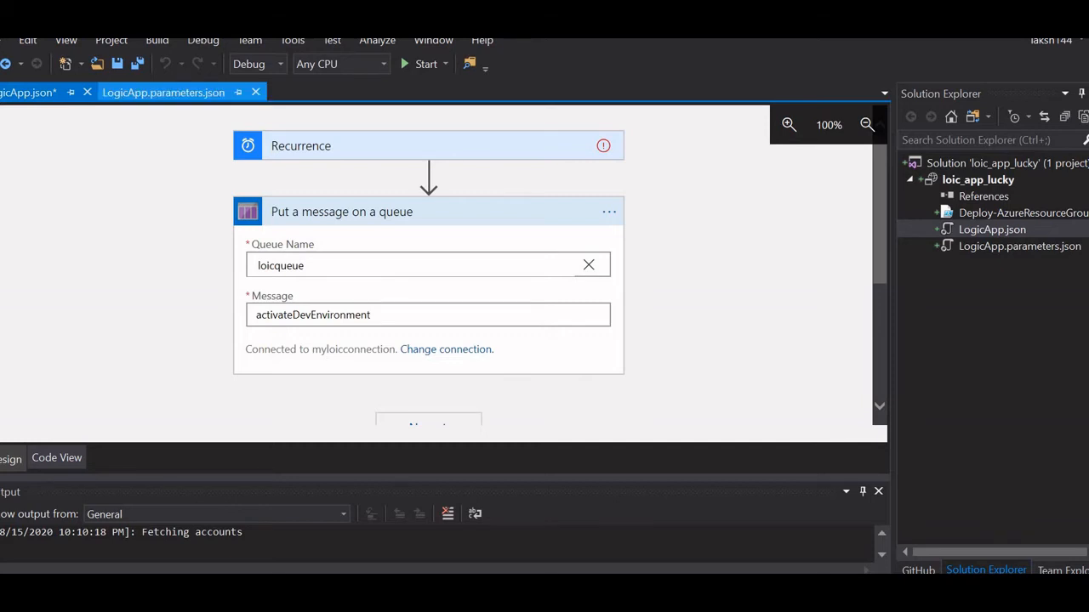
Examine the Azure Queues connection parameters in LogicApp.parameters.json and select LogicApp.json in the solution
click(163, 91)
scroll(519, 280, down, 3)
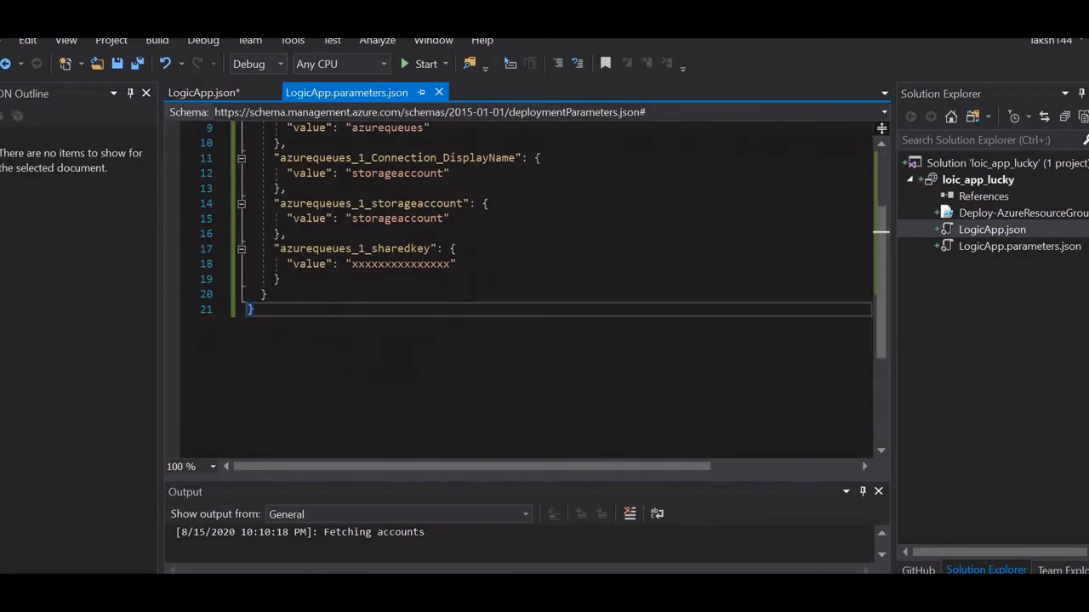
scroll(519, 281, up, 3)
click(991, 230)
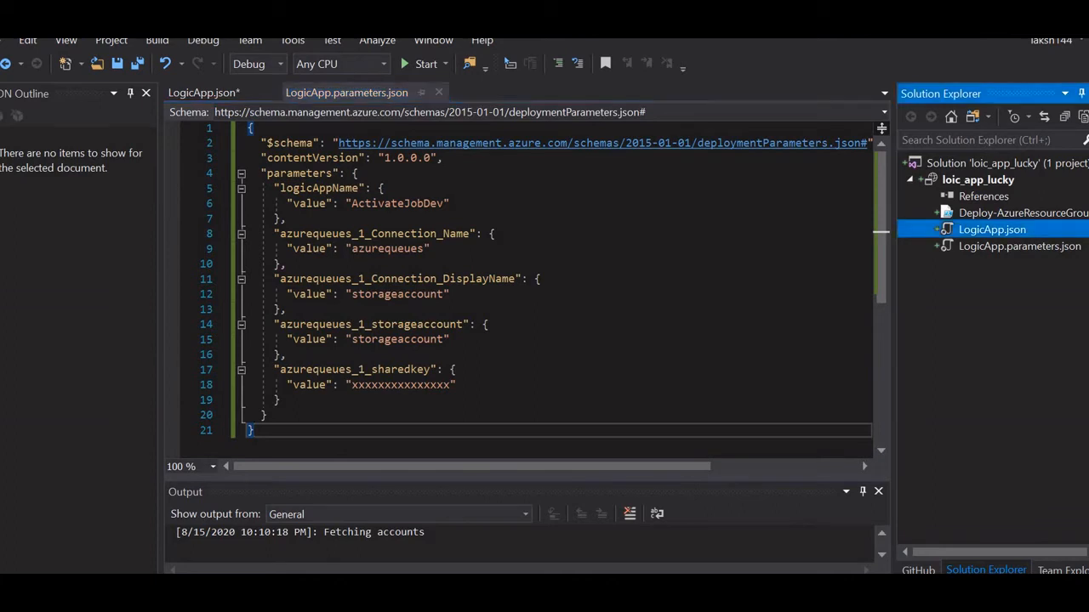
Reopen LogicApp.json from the designer as JSON code, closing the open document and saving its changes
click(209, 93)
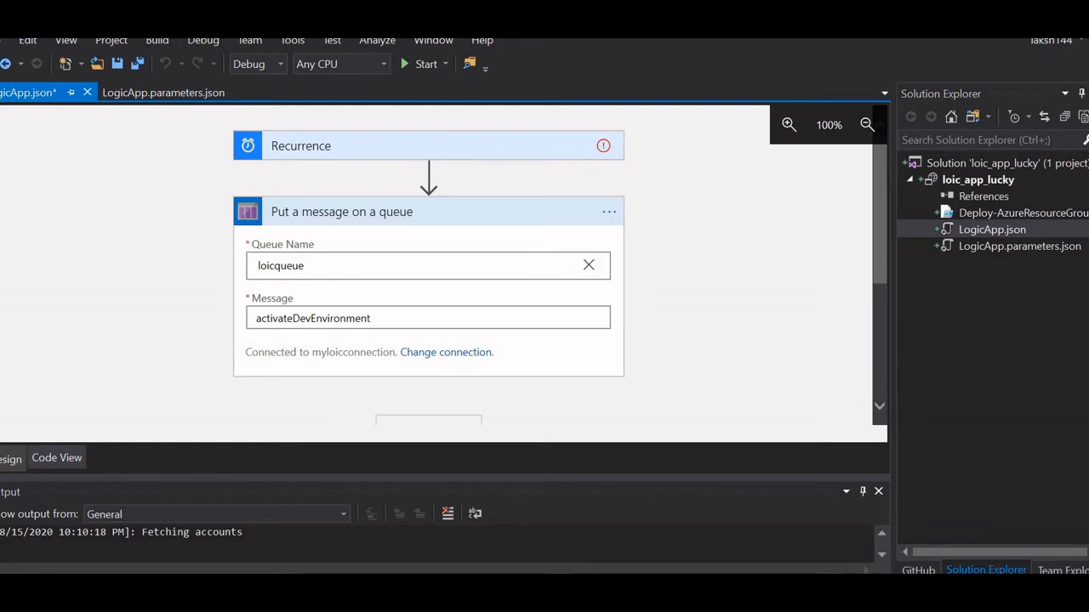
scroll(429, 272, down, 1)
scroll(429, 273, up, 1)
right_click(983, 230)
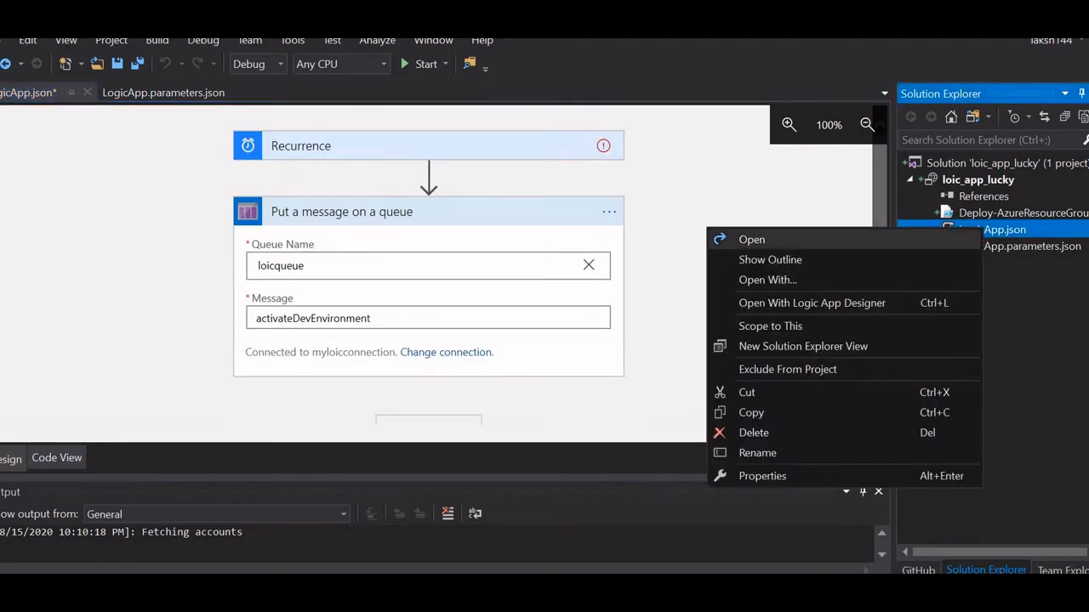
click(843, 240)
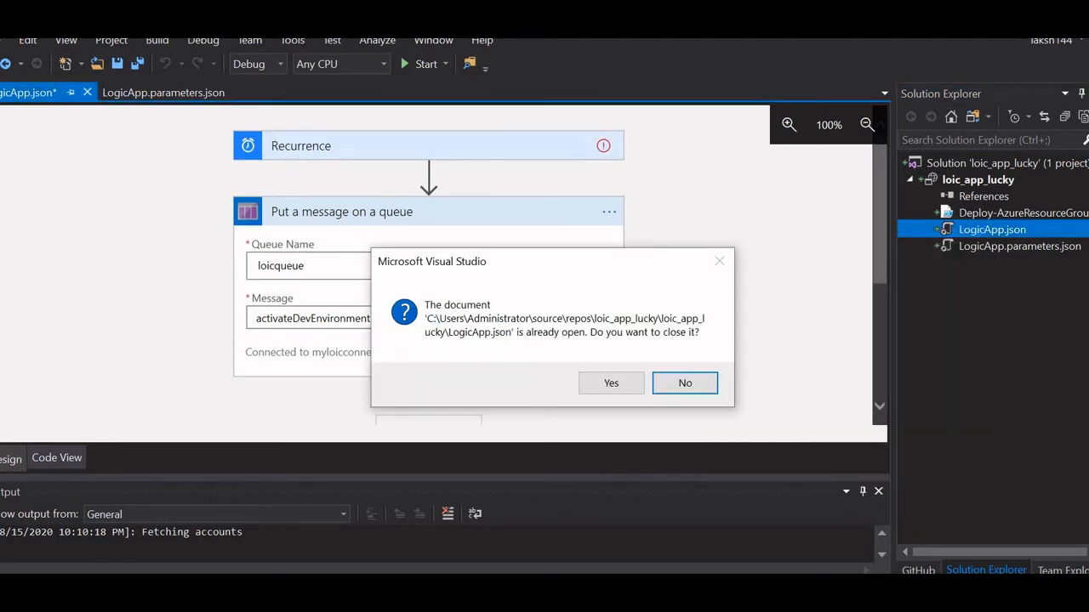
click(611, 383)
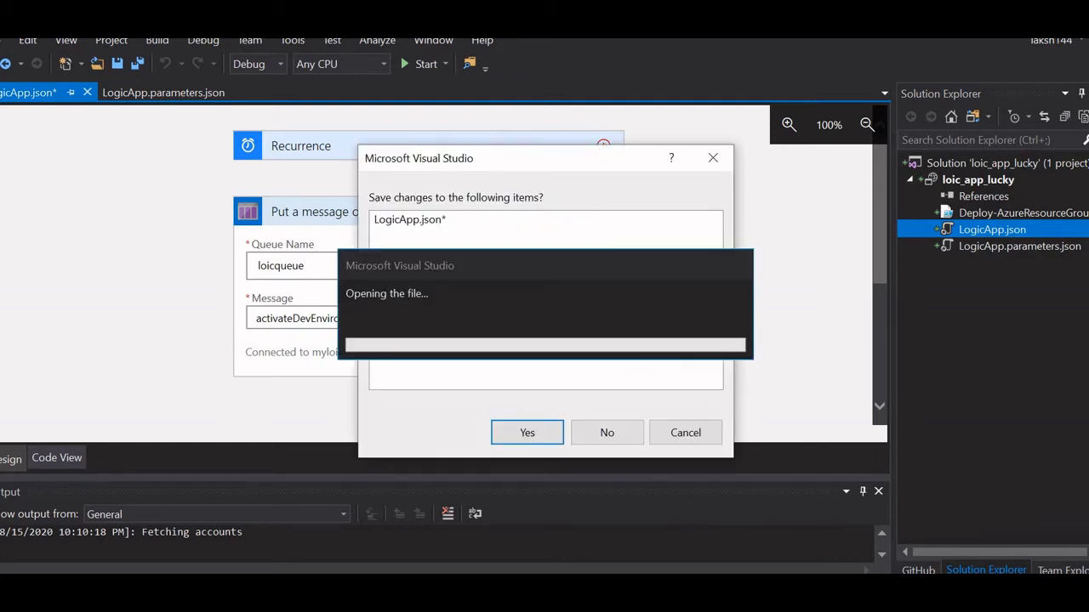
click(526, 432)
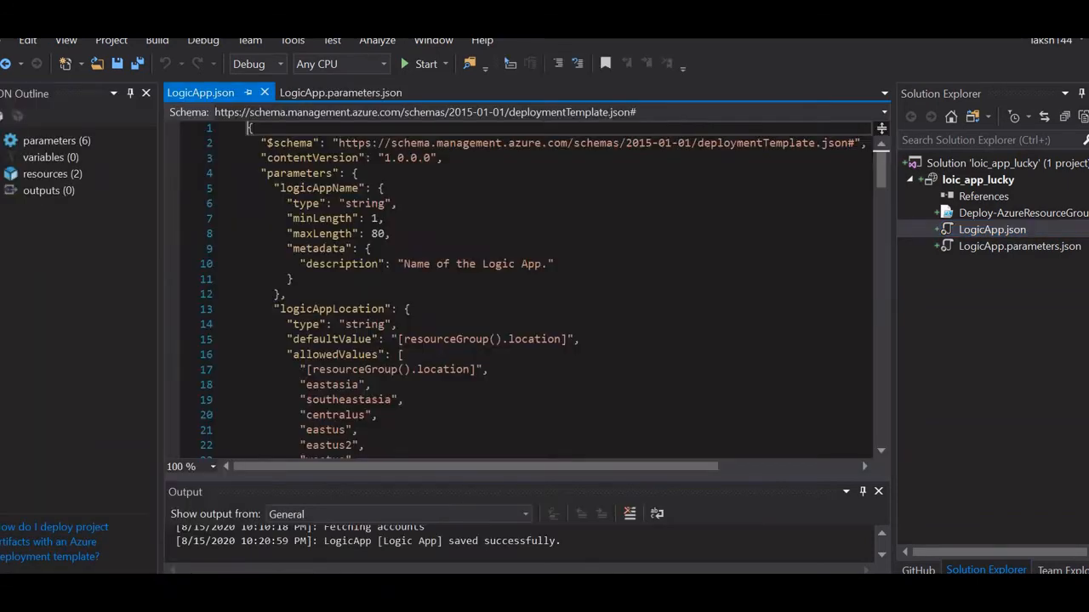
Examine the parameters, queue action and Recurrence trigger definitions in the LogicApp.json template, comparing them with LogicApp.parameters.json
scroll(519, 289, down, 13)
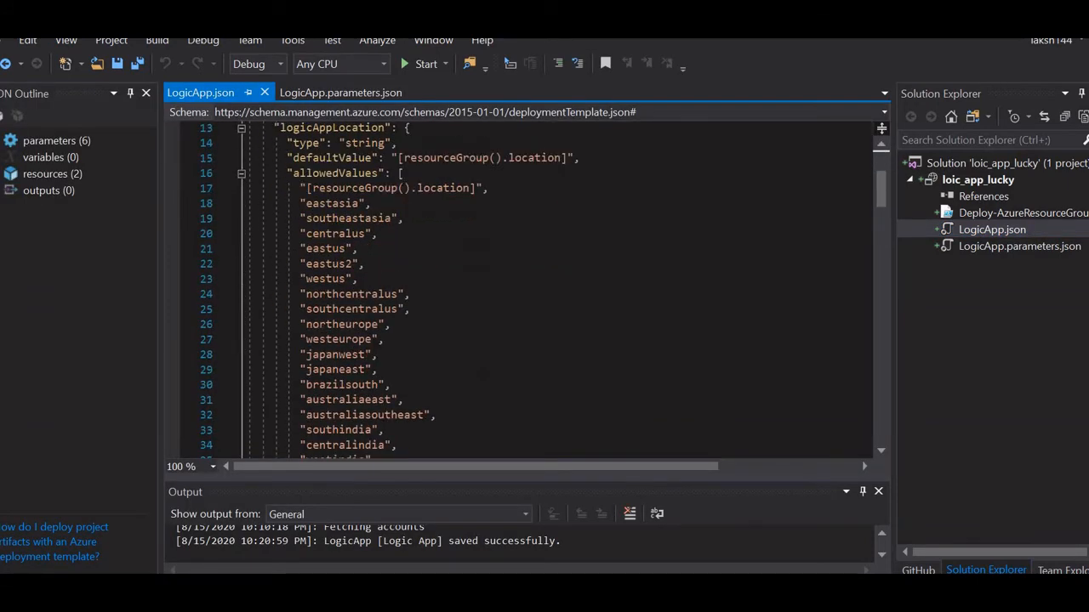
scroll(519, 289, down, 5)
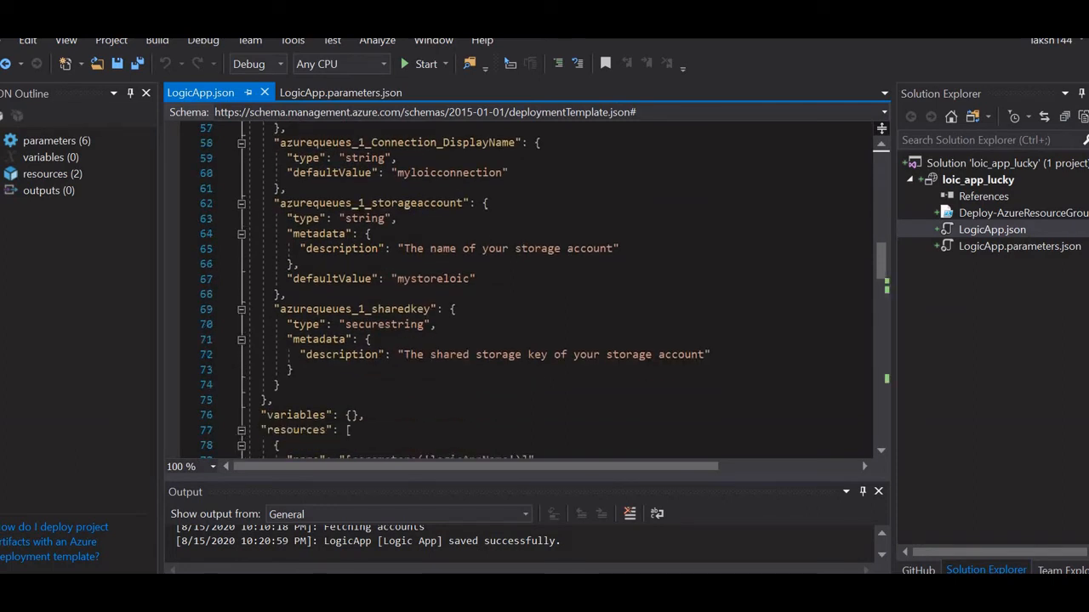
scroll(518, 290, down, 1)
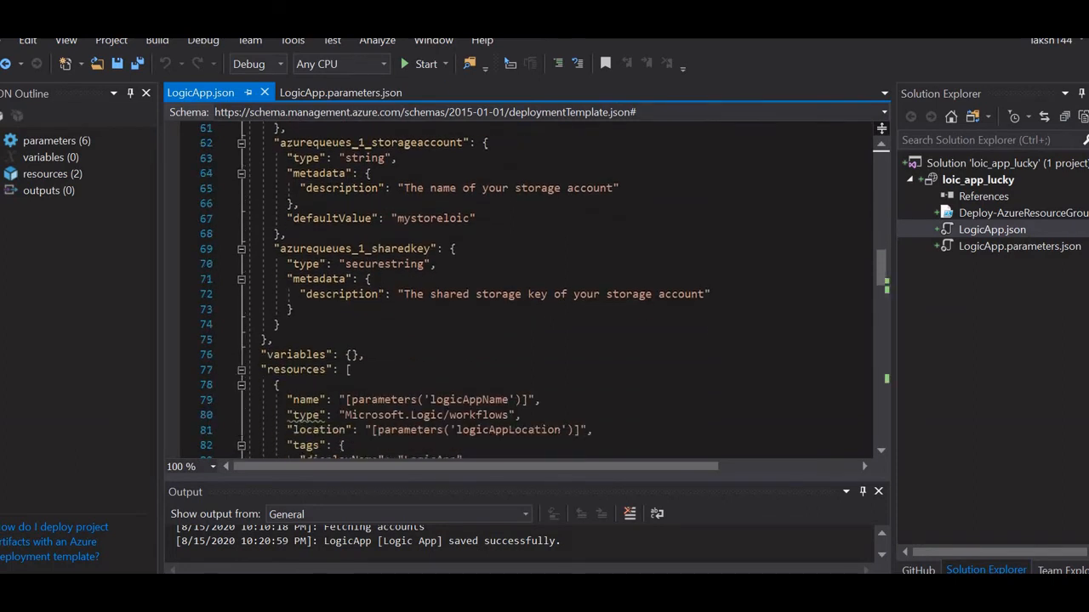
scroll(519, 289, down, 12)
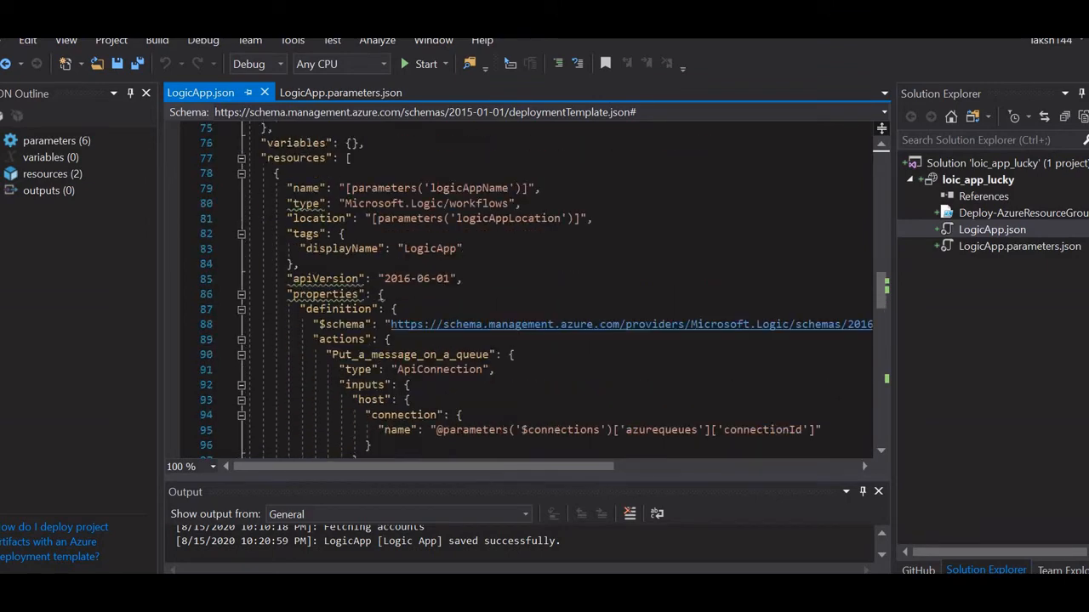
scroll(519, 289, down, 4)
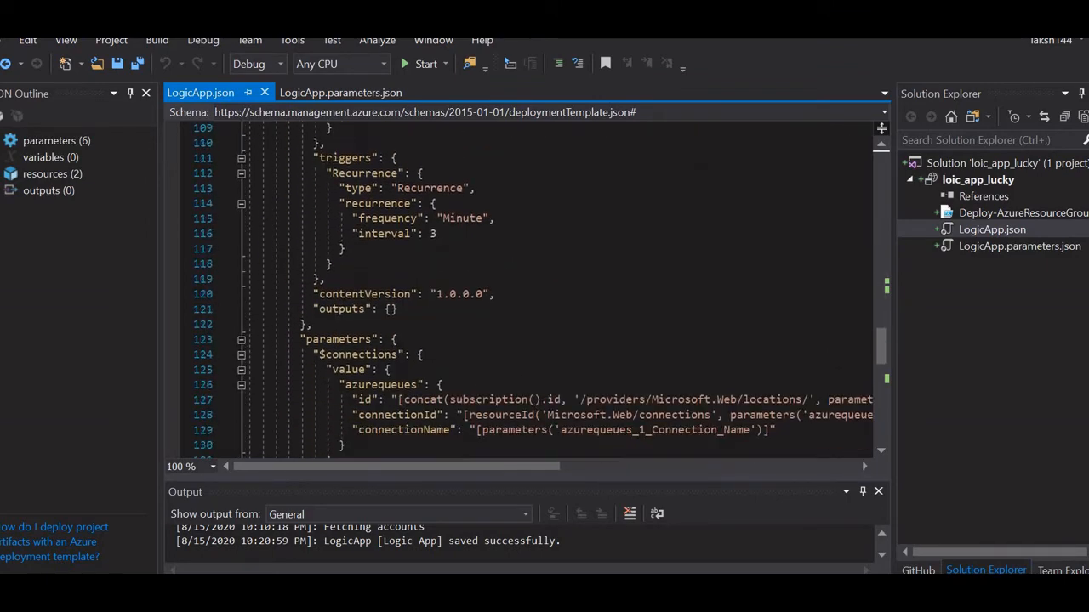
scroll(519, 289, up, 5)
click(340, 92)
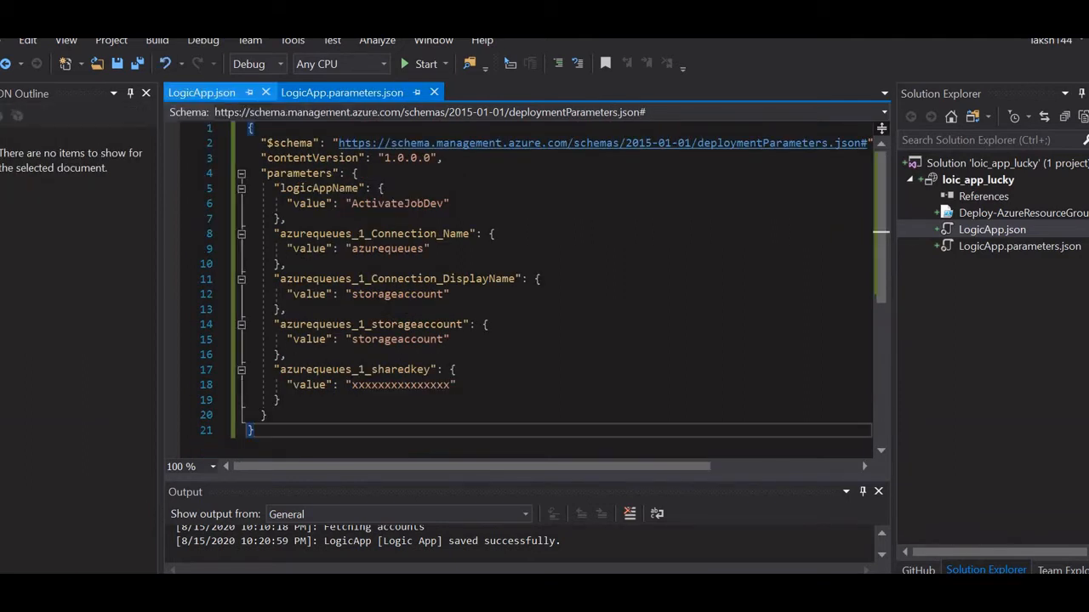
click(201, 91)
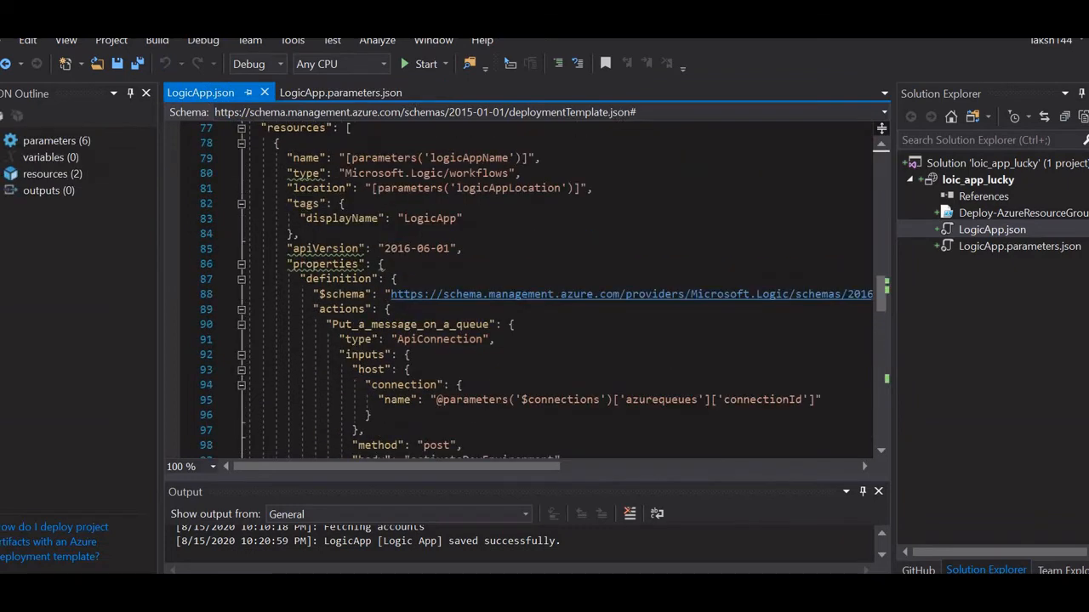
Build the loic_app_lucky solution
click(983, 164)
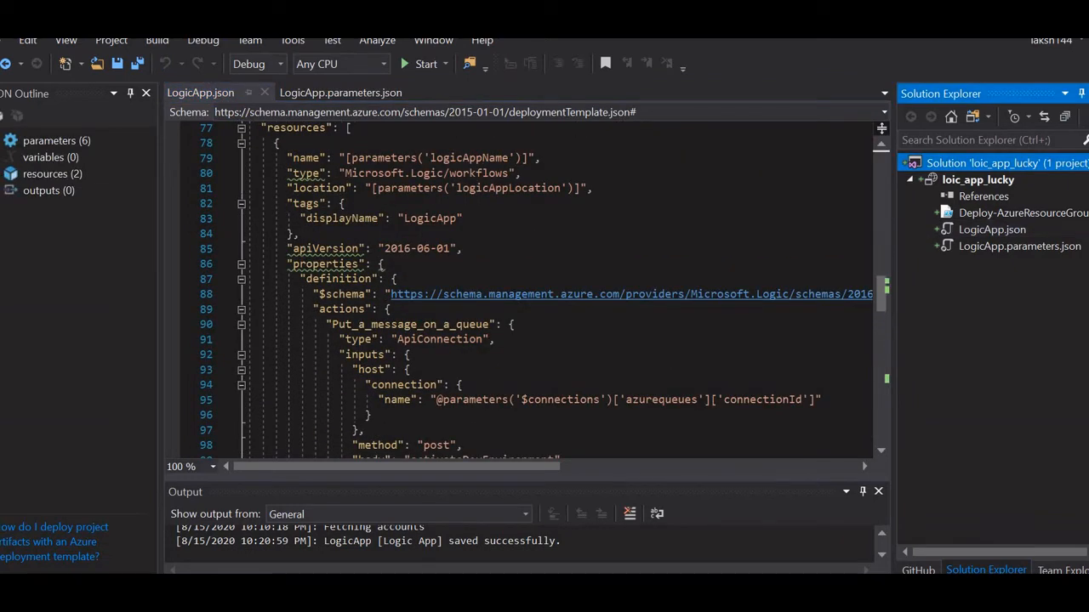
right_click(969, 164)
click(707, 176)
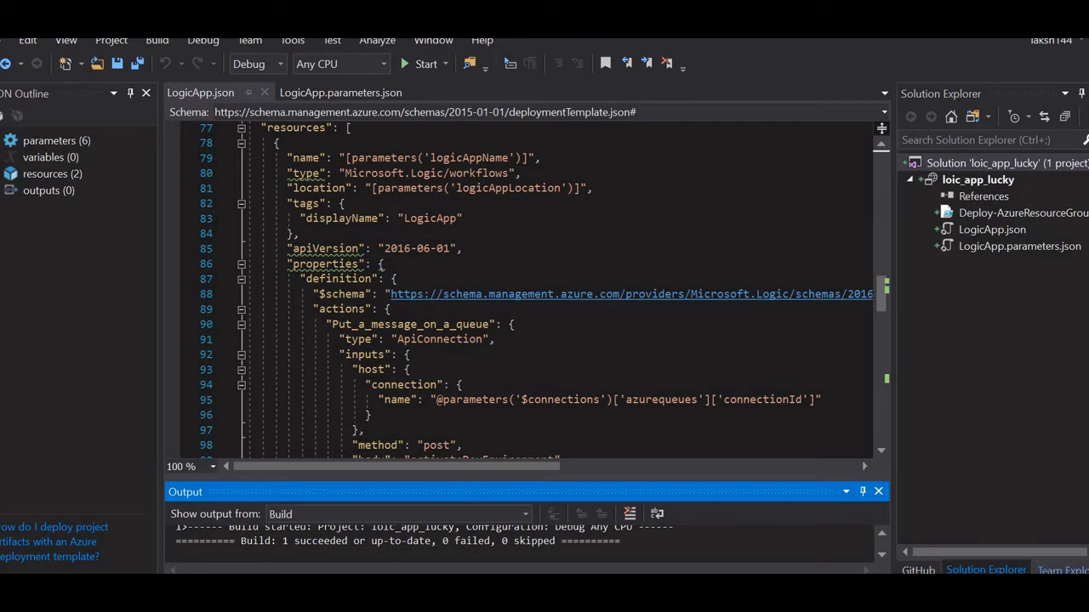
Commit all changes on the master branch with the message myappstorequeue and open the synchronization view of the outgoing commit
click(1062, 571)
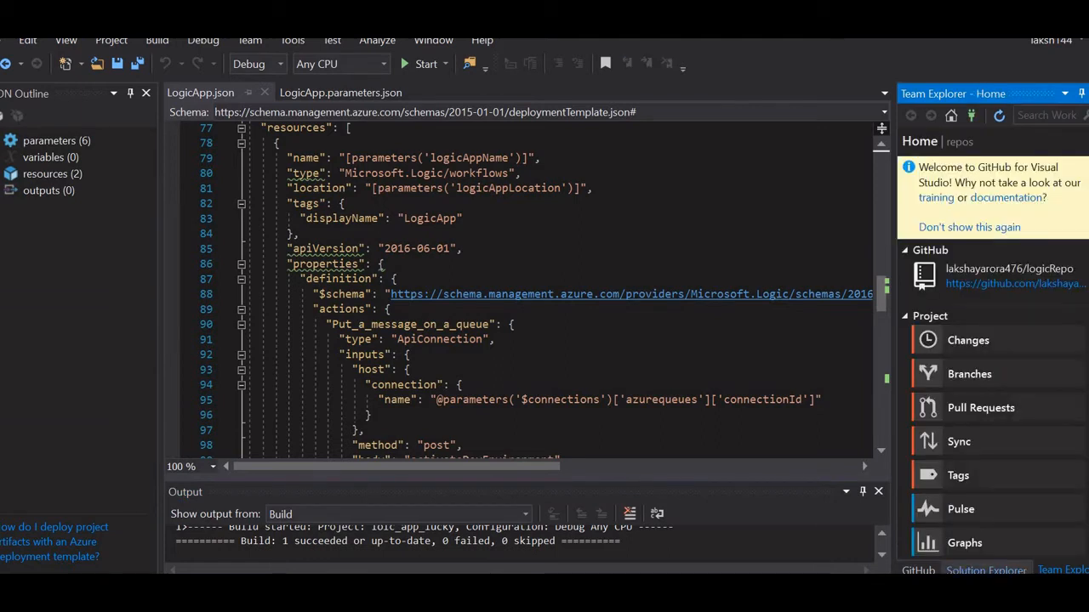
click(986, 571)
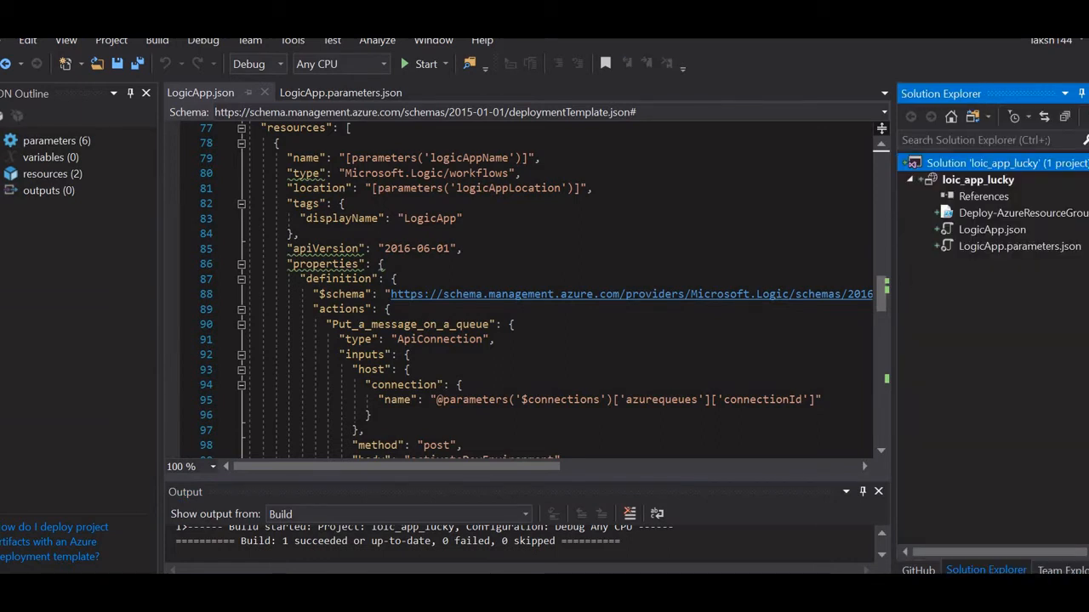
click(1063, 571)
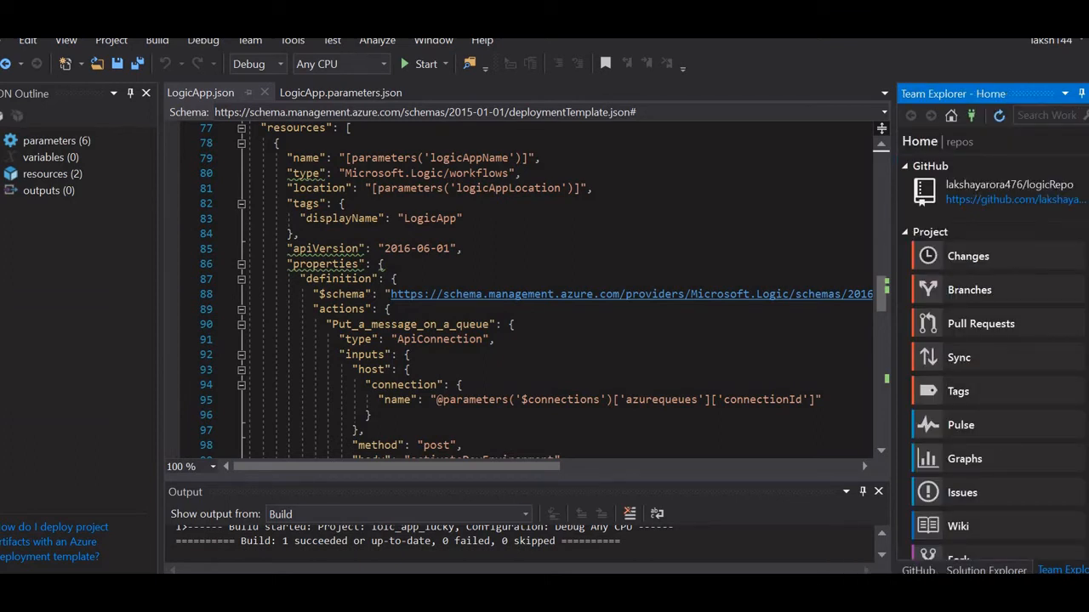
click(968, 256)
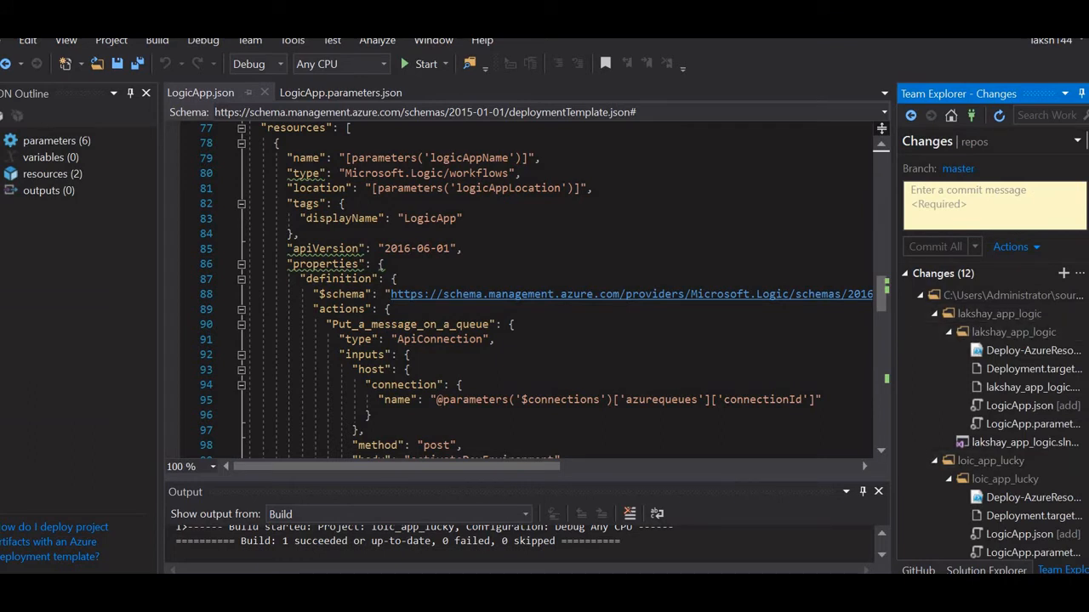
text(myapp)
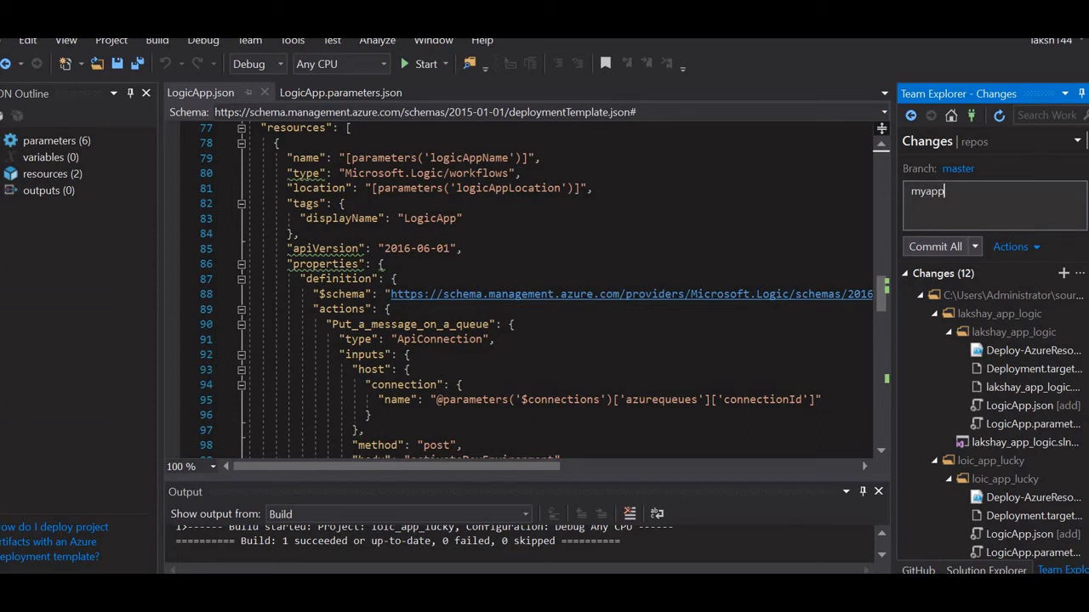
text(storequeue)
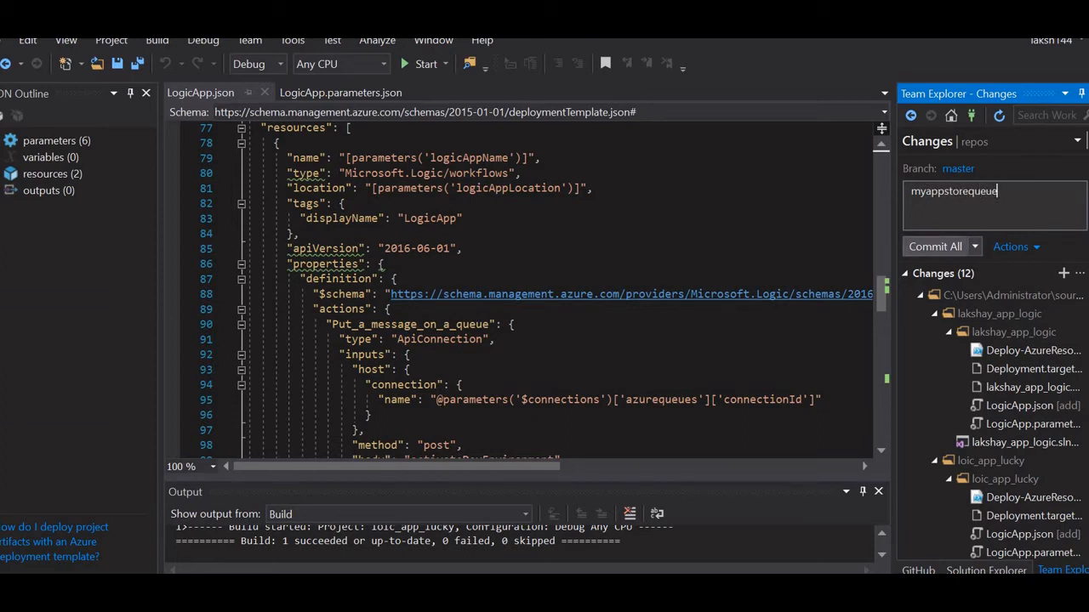
key(ctrl+Return)
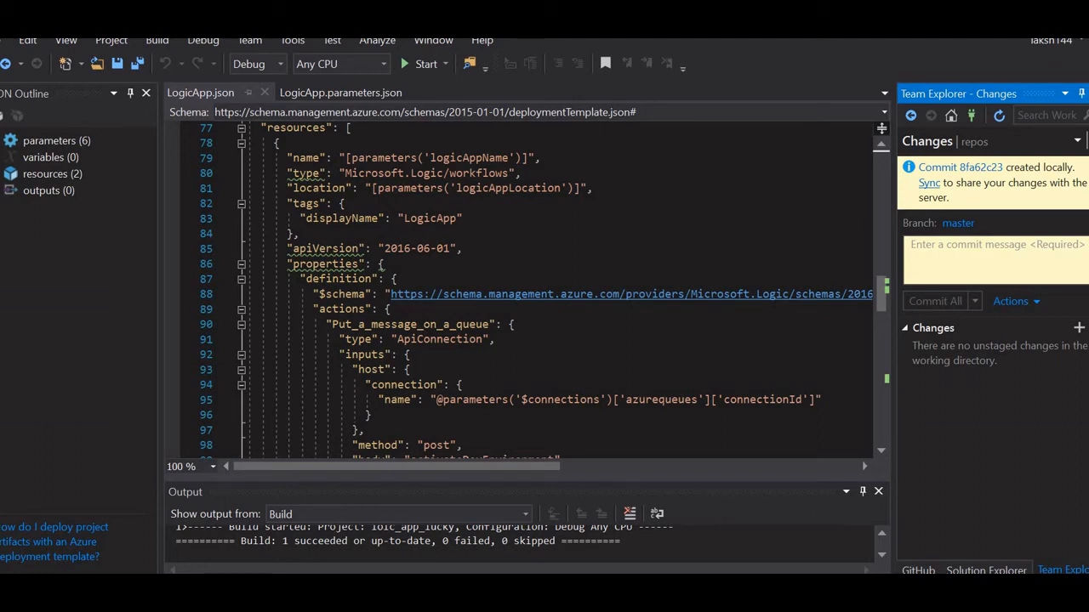
click(929, 182)
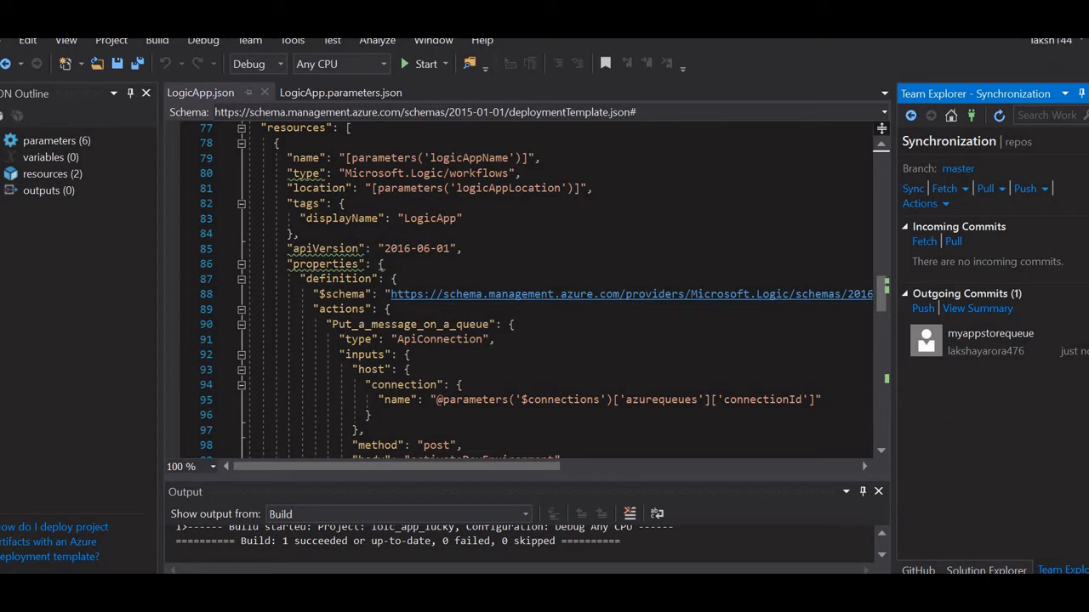
mouse_move(991, 342)
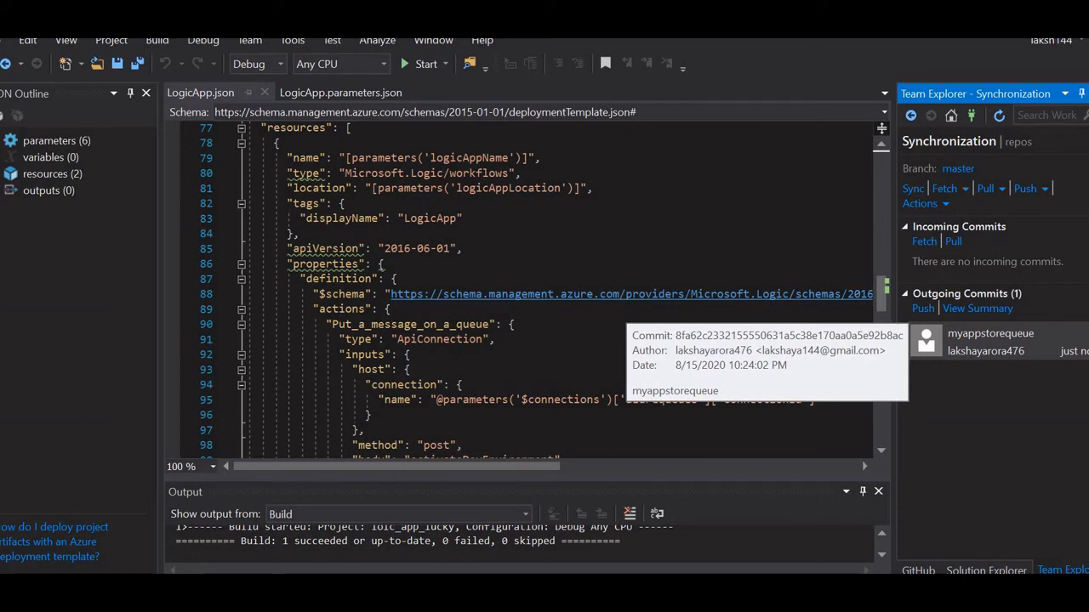
text(it)
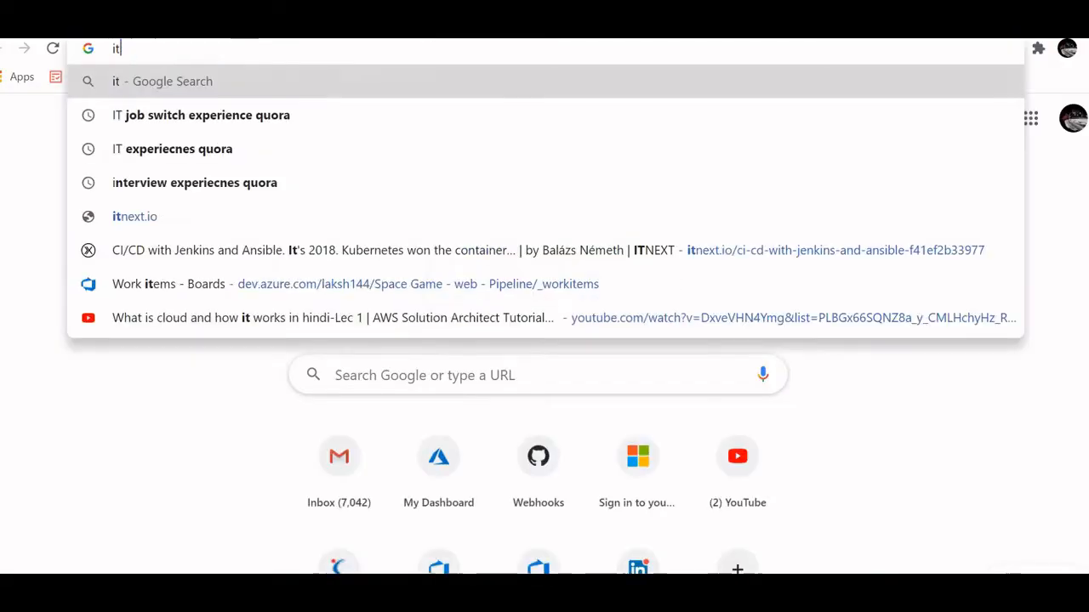
key(BackSpace)
key(BackSpace)
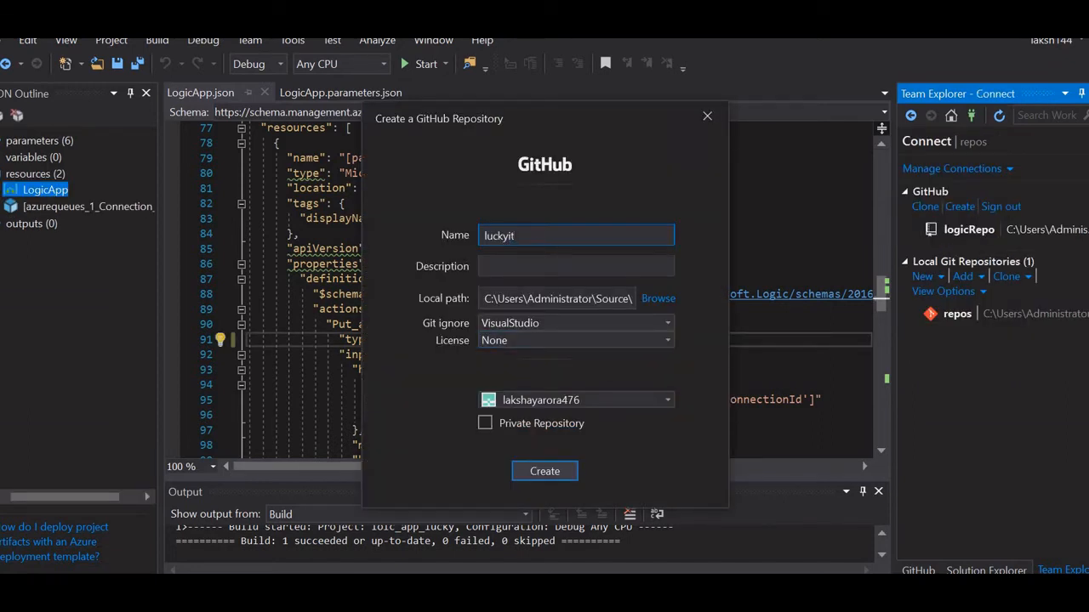
Create the GitHub repository luckyit with the VisualStudio Git ignore and no license, and refresh the GitHub page in the browser
key(Return)
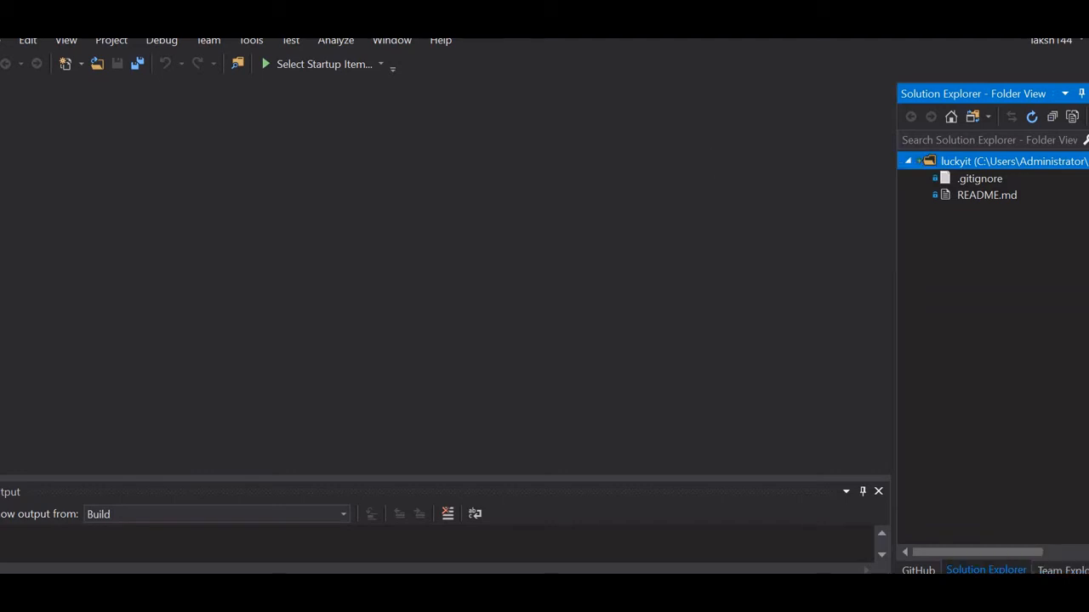
right_click(1004, 161)
key(Escape)
click(1062, 571)
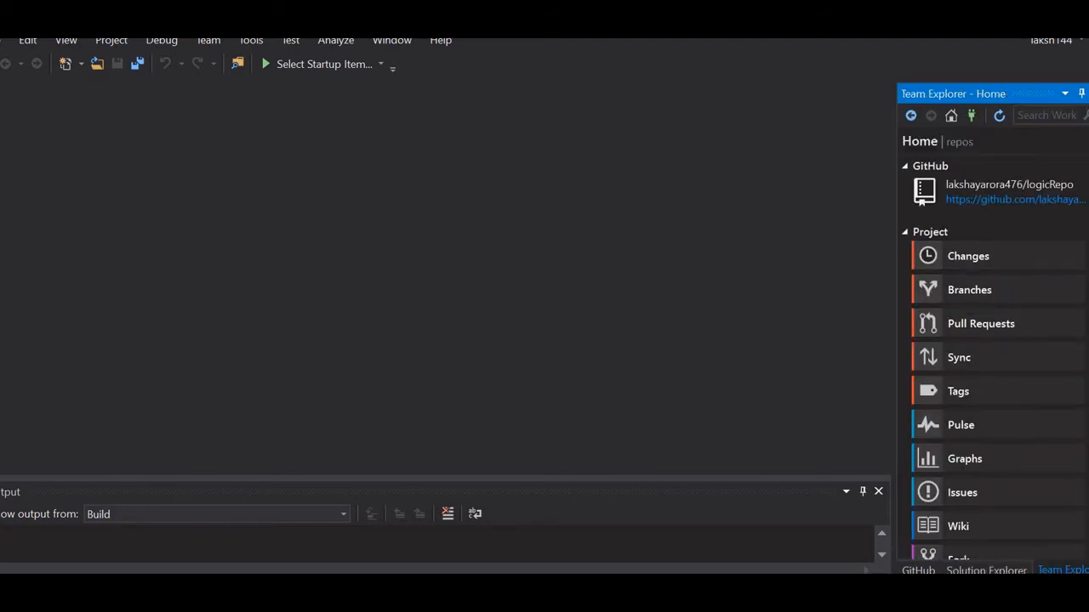
scroll(1004, 417, down, 3)
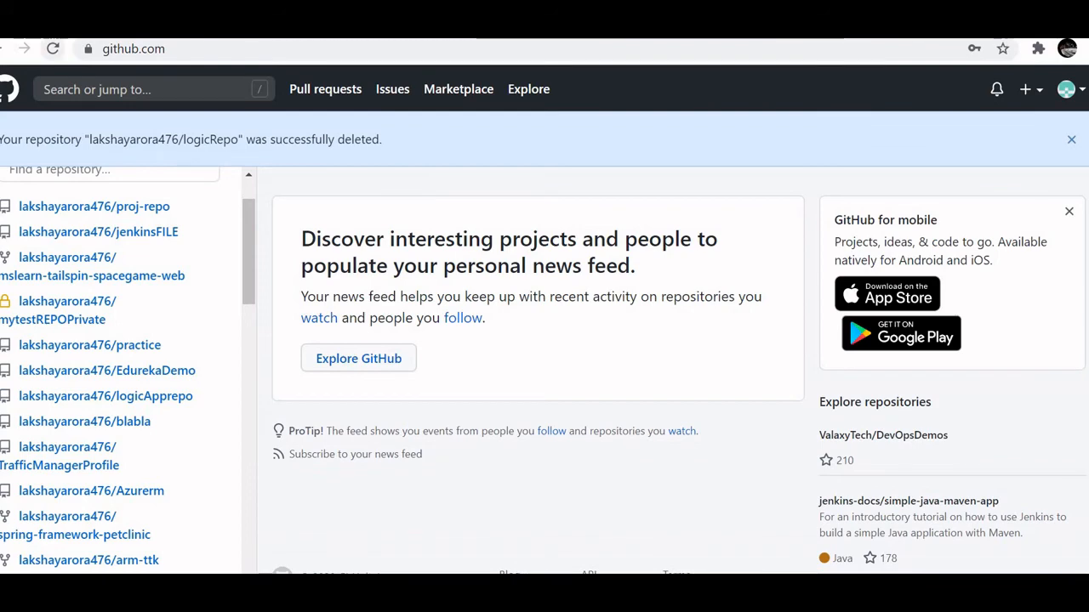
click(52, 49)
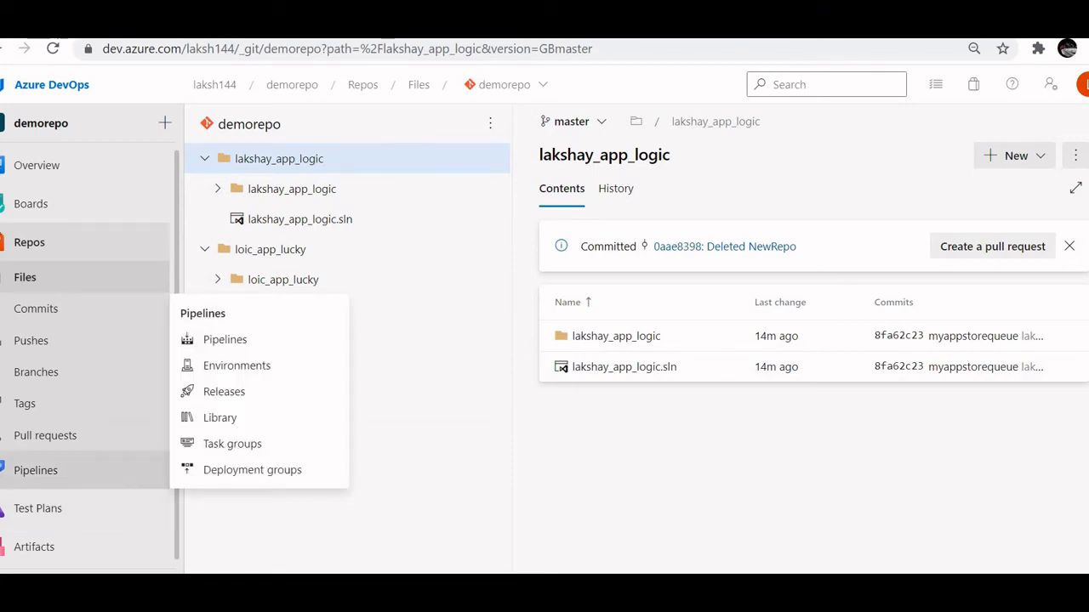
Switch to Azure DevOps and start a release pipeline in demorepo from an empty job, naming its stage dev
click(36, 470)
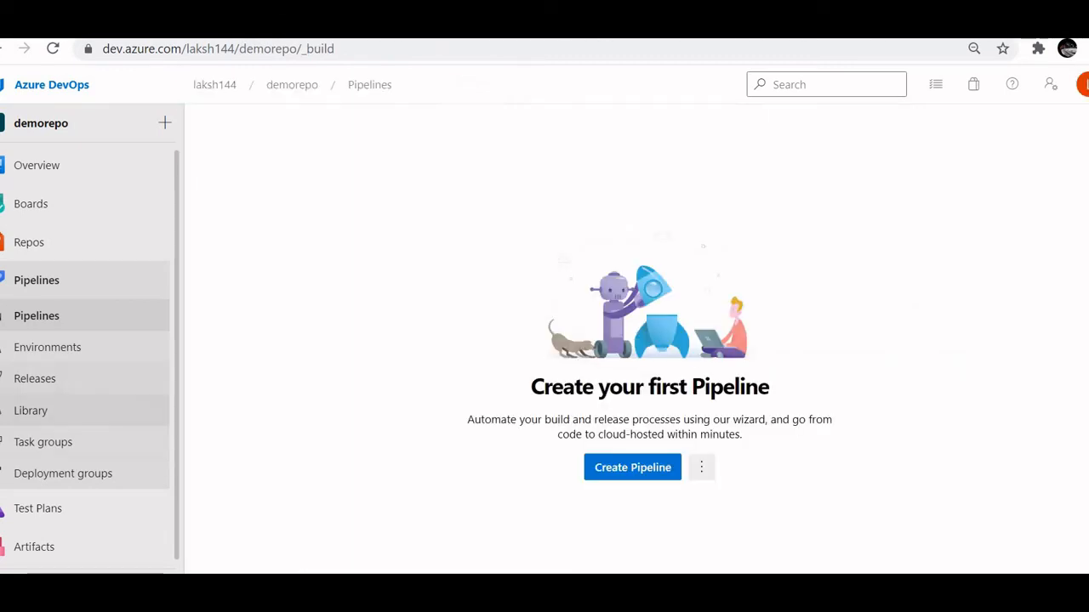
click(35, 379)
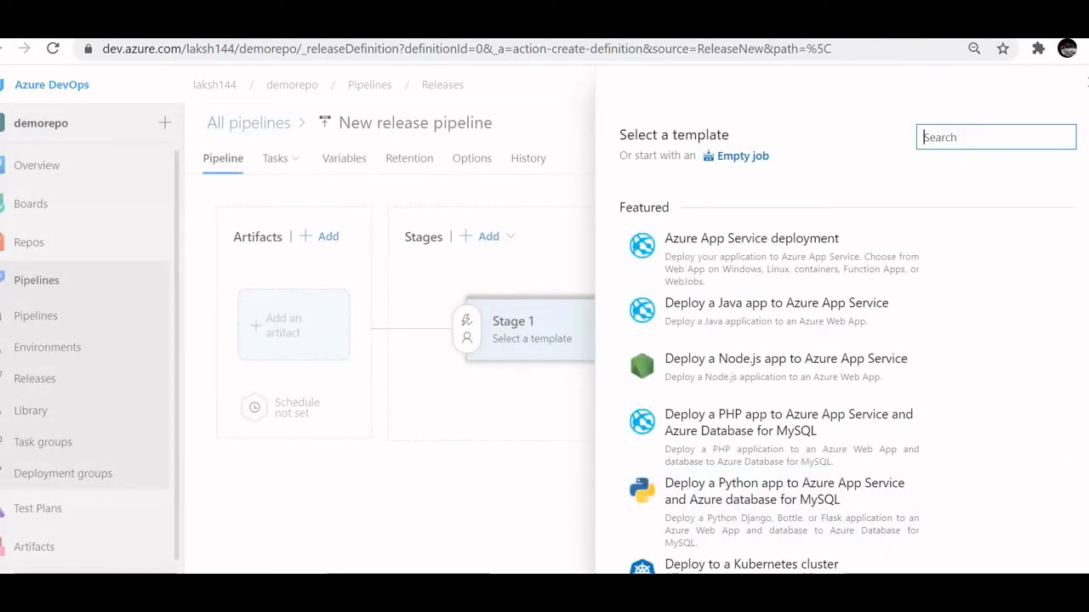
click(743, 157)
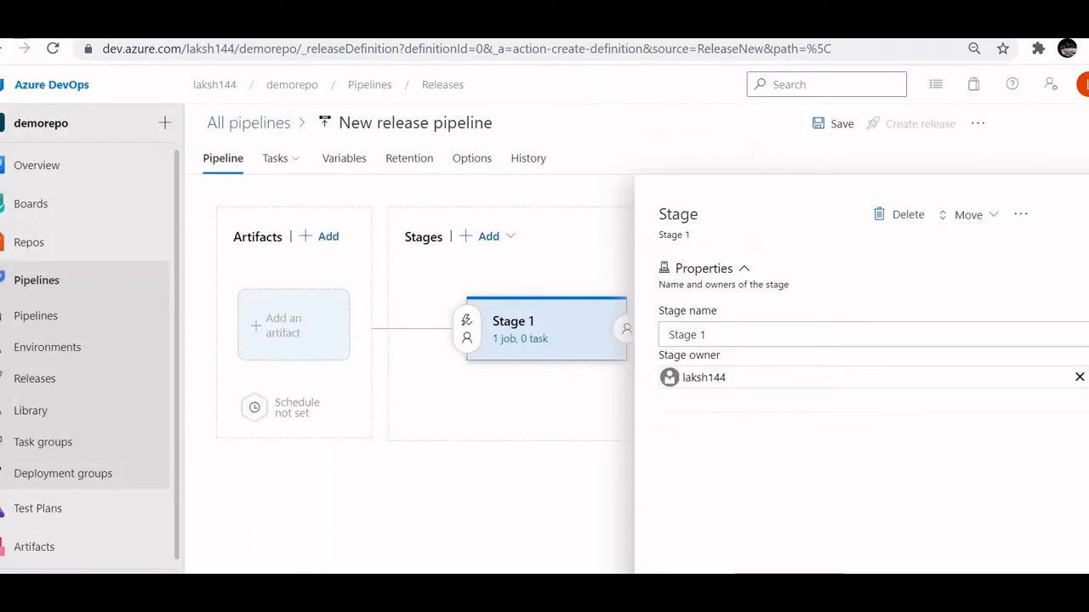
drag(711, 335, 667, 335)
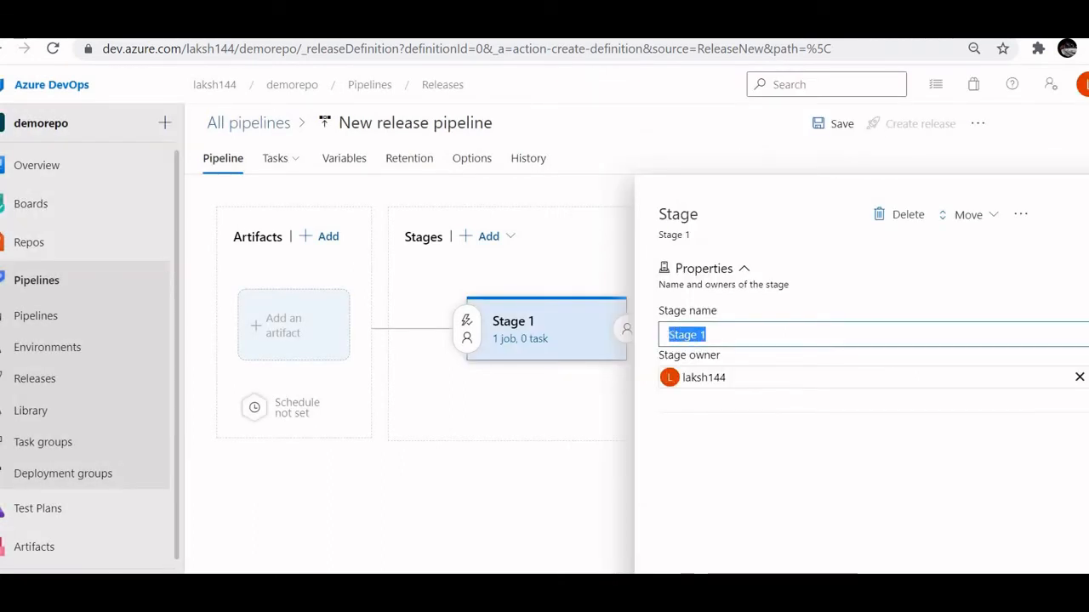
text(dev)
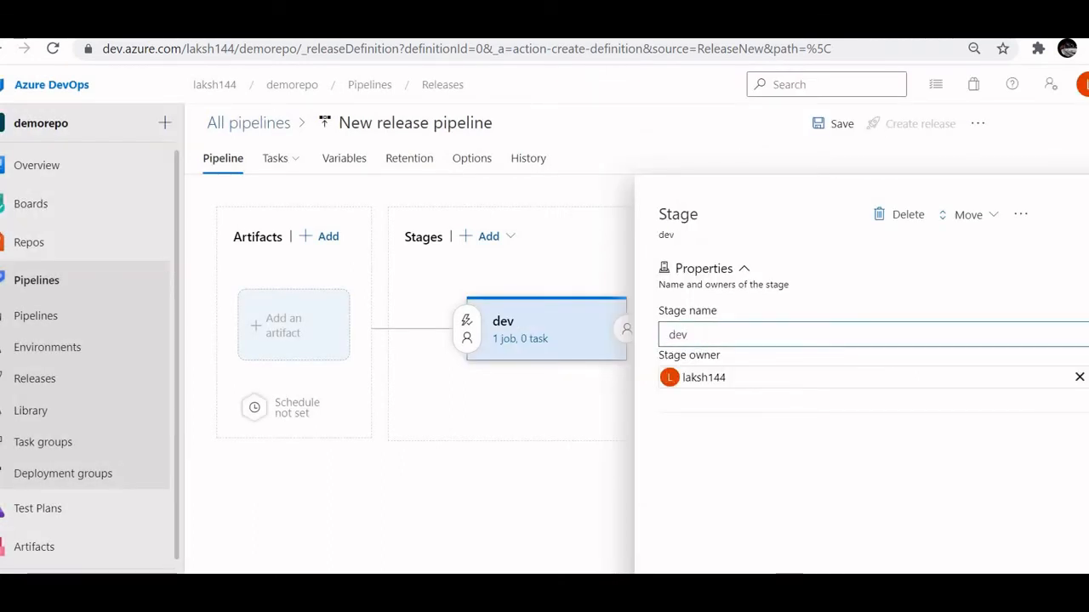
click(1087, 214)
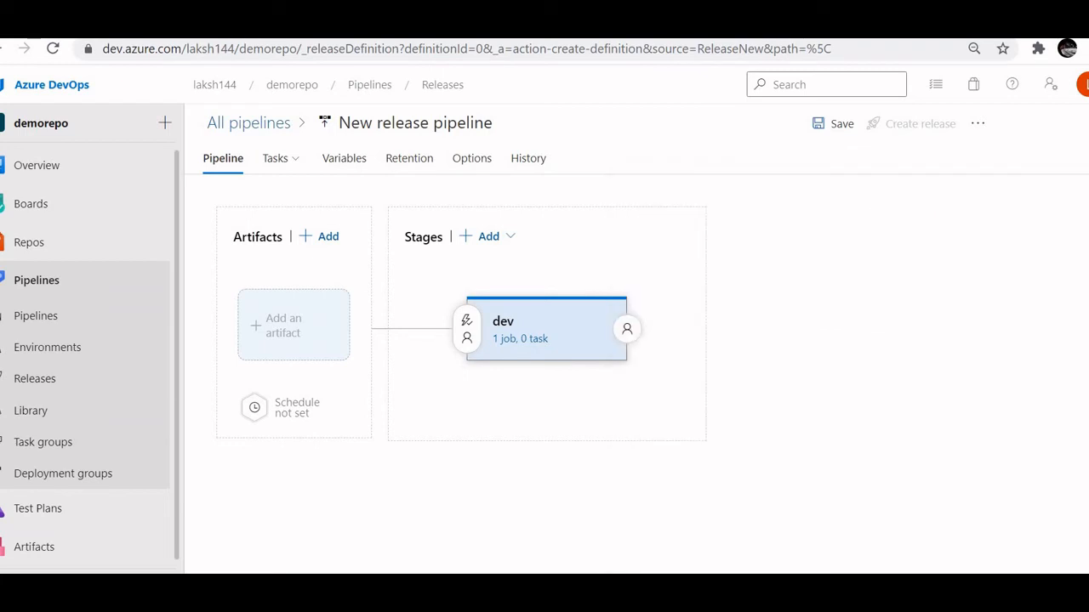
Define an Azure Repos artifact for the release pipeline with project demorepo, source repository demorepo and default branch master
click(289, 327)
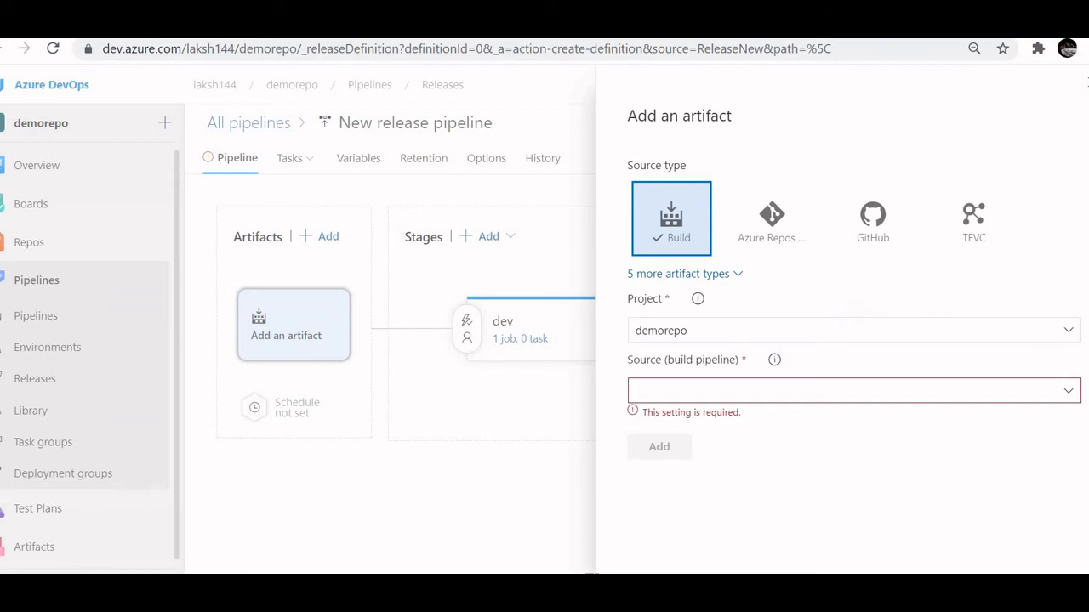
click(772, 219)
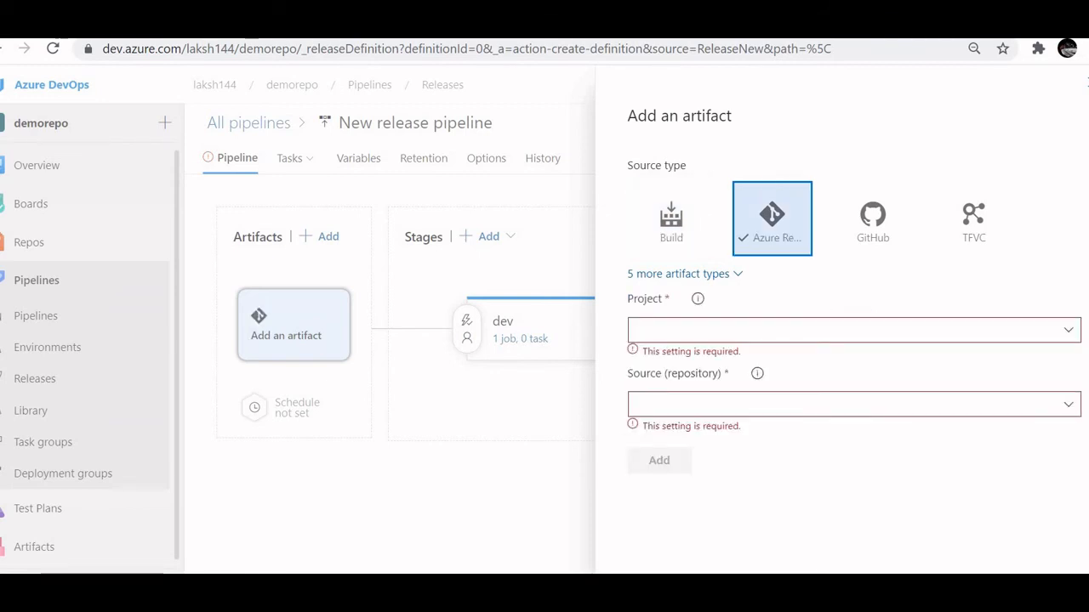
click(853, 330)
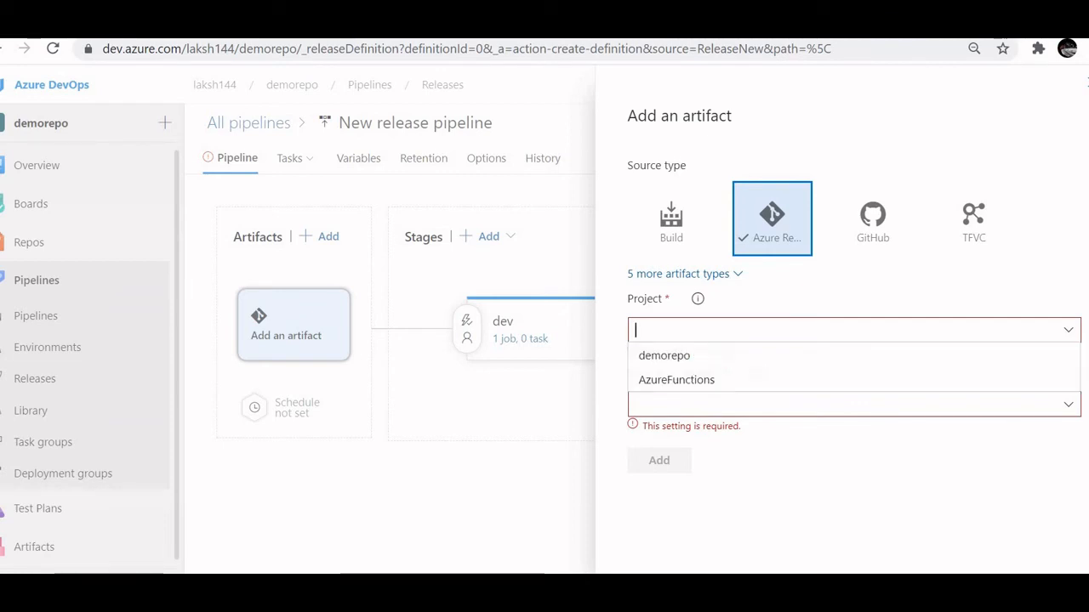
click(665, 355)
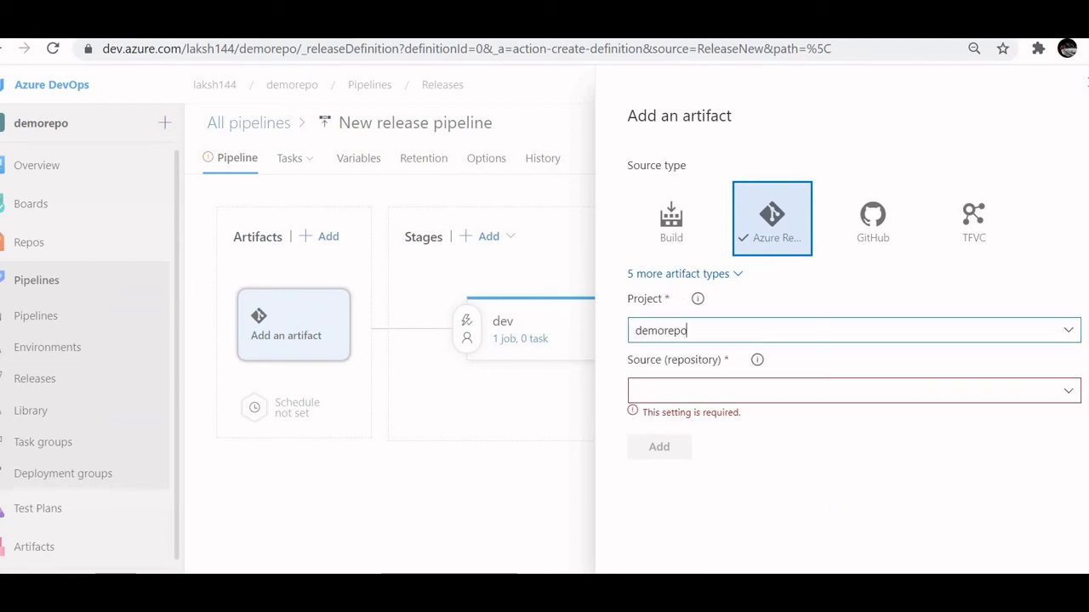
click(853, 391)
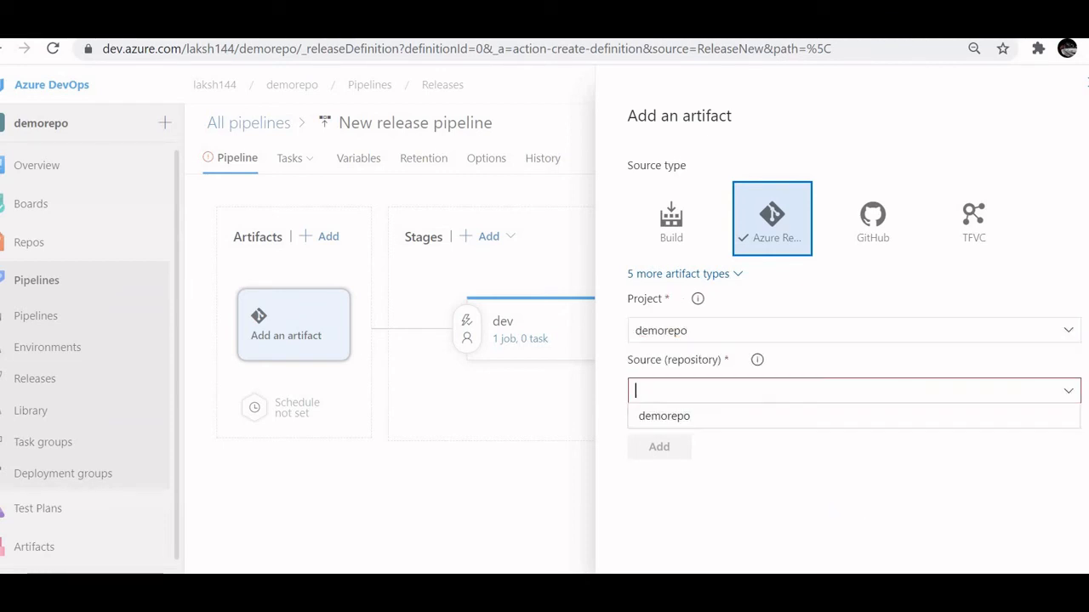
click(664, 416)
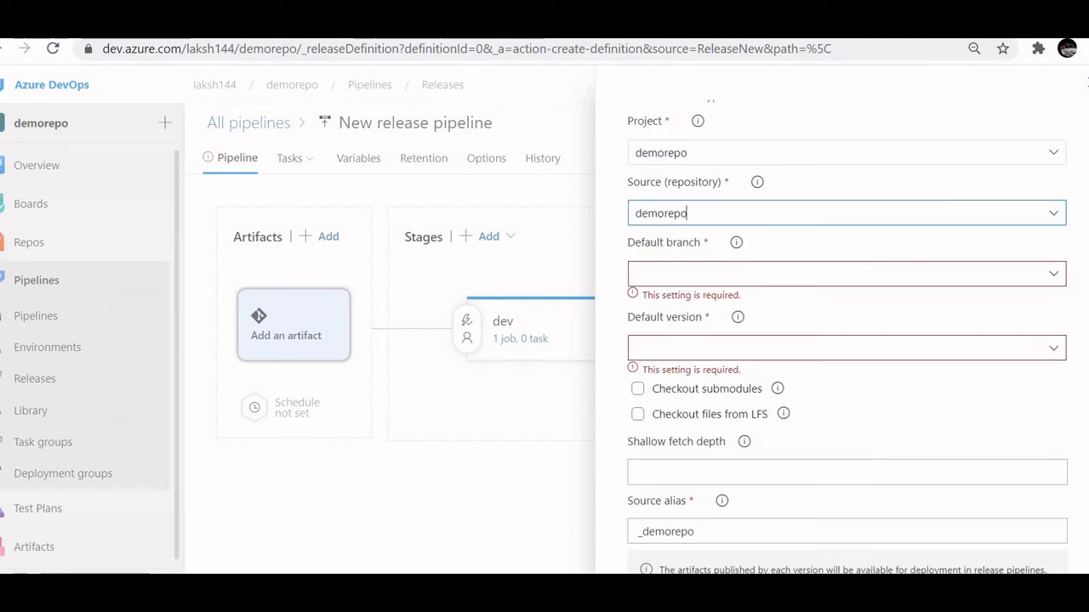
click(847, 274)
click(655, 300)
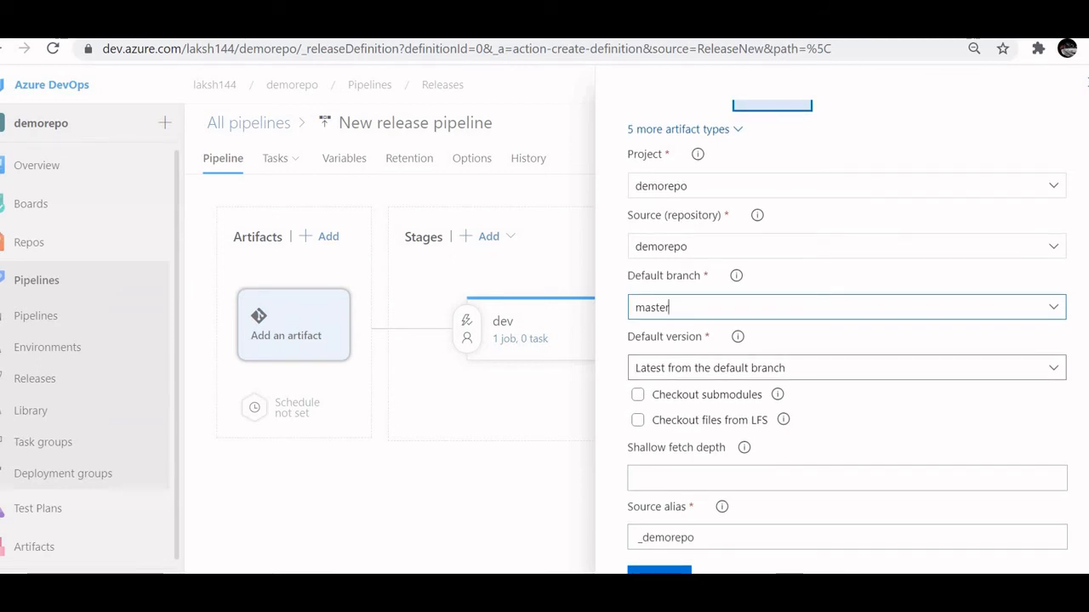
Set the artifact's default version to Latest from the default branch and add the artifact to the pipeline
click(848, 367)
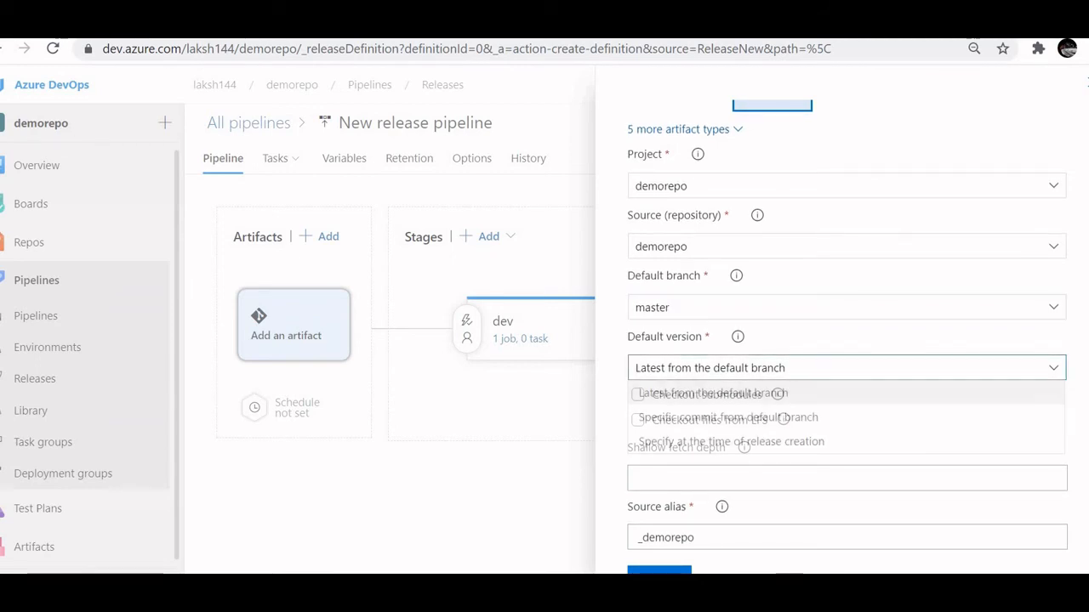
click(847, 367)
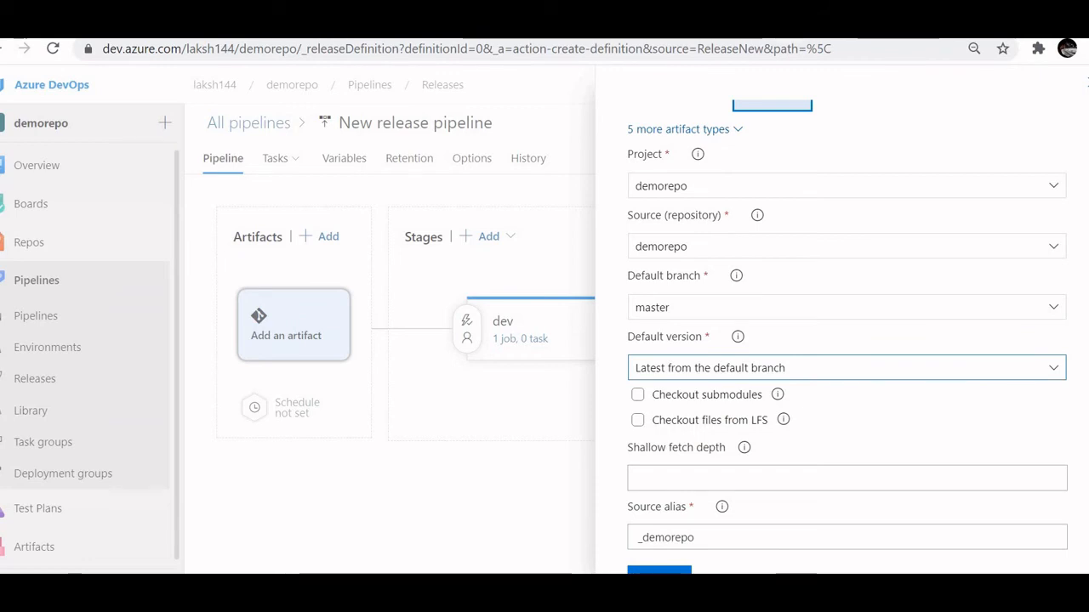
click(848, 368)
click(847, 367)
click(847, 368)
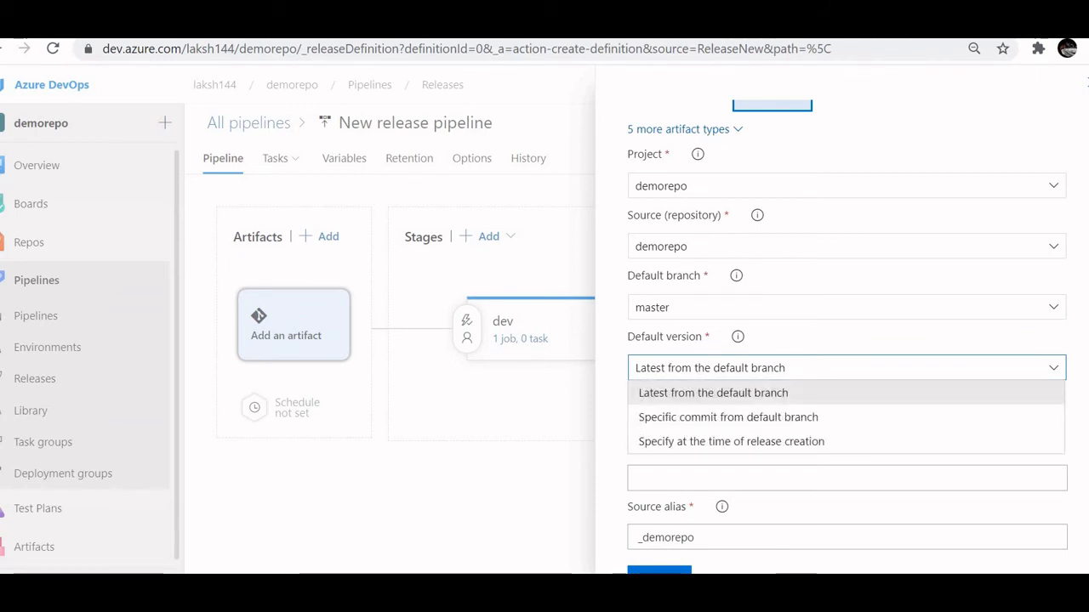
key(Down)
key(Return)
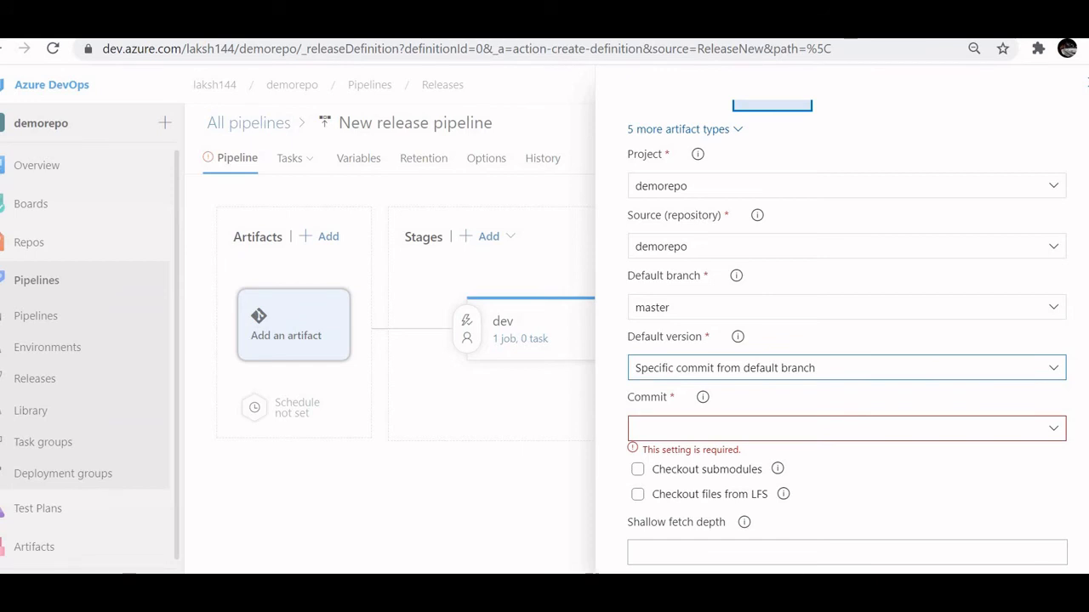
click(846, 368)
click(749, 393)
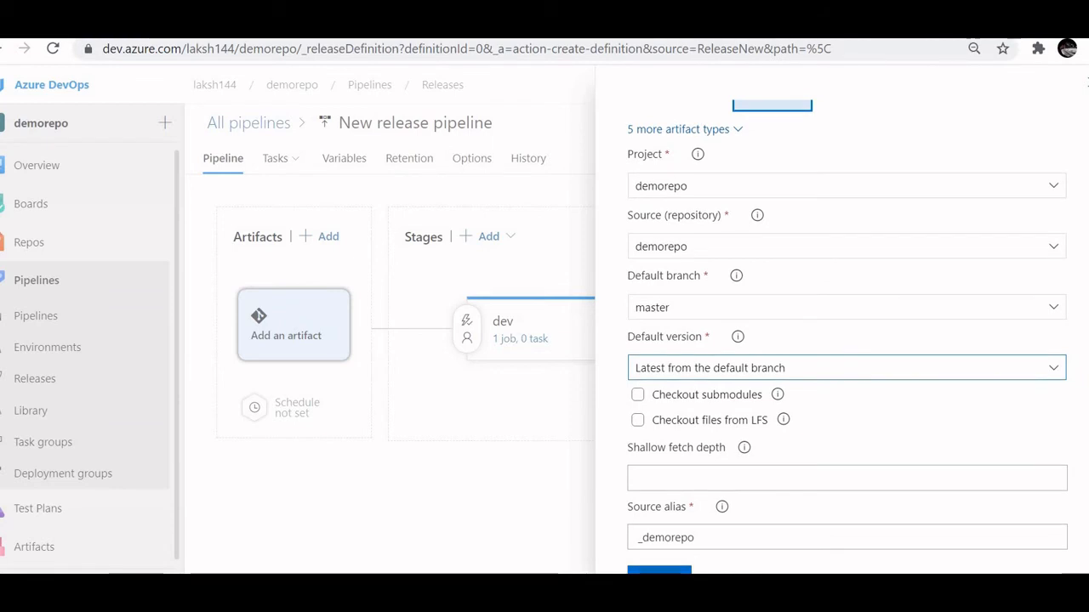
click(659, 569)
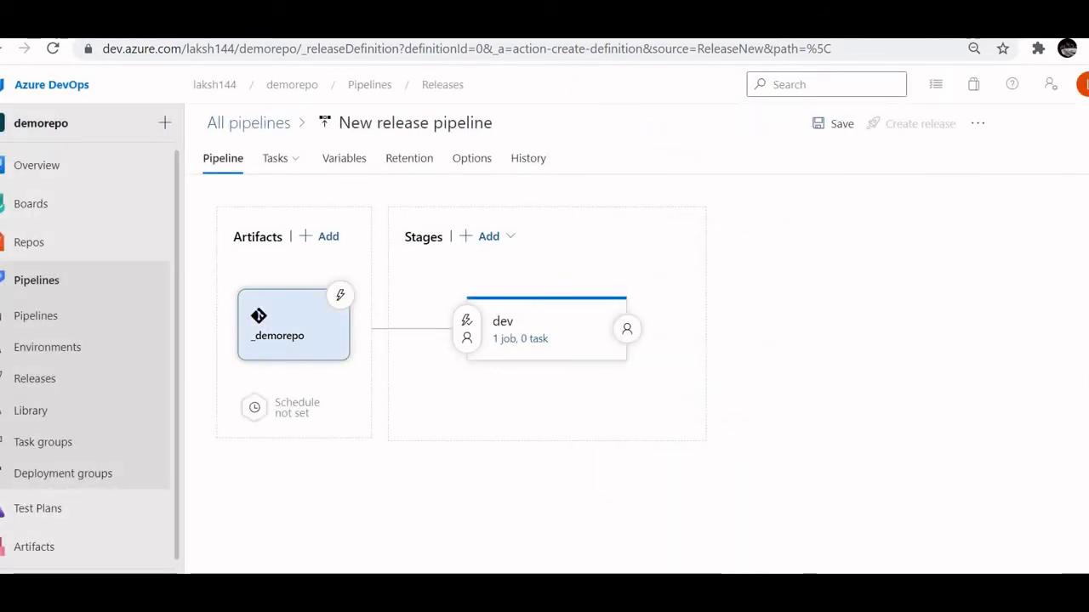
In the dev stage, keep the Agent job's vs2017-win2016 agent specification and add an ARM template deployment task to the job
click(520, 339)
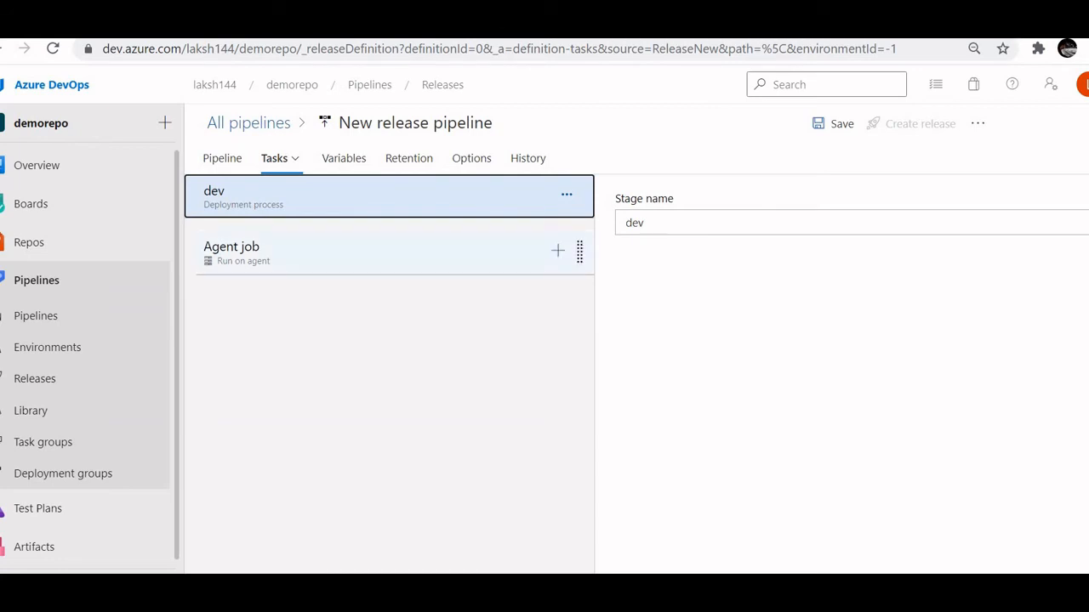
click(374, 253)
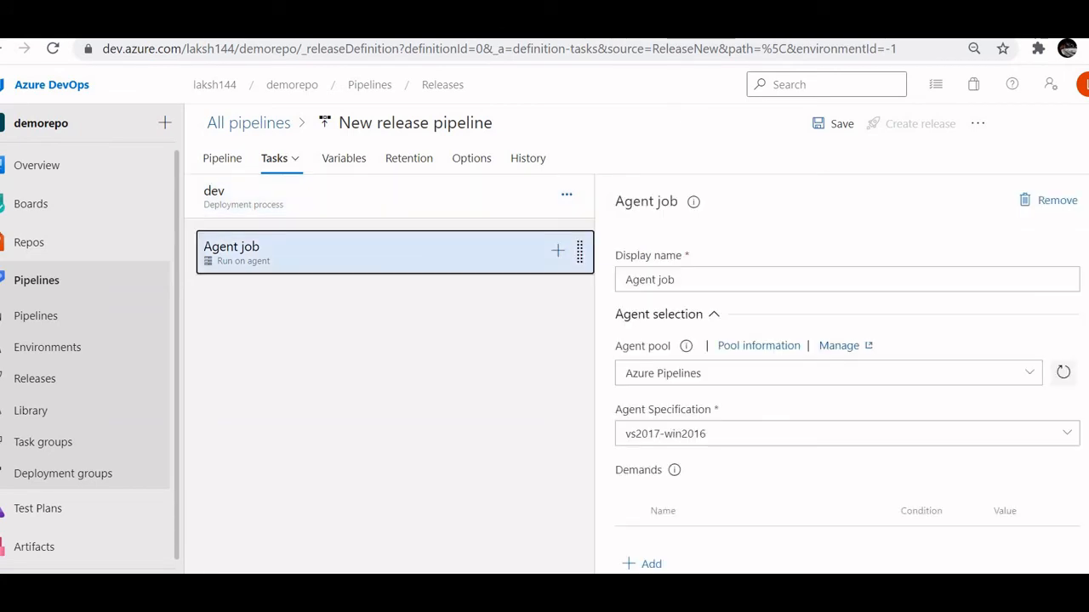
scroll(848, 374, down, 4)
scroll(847, 374, up, 3)
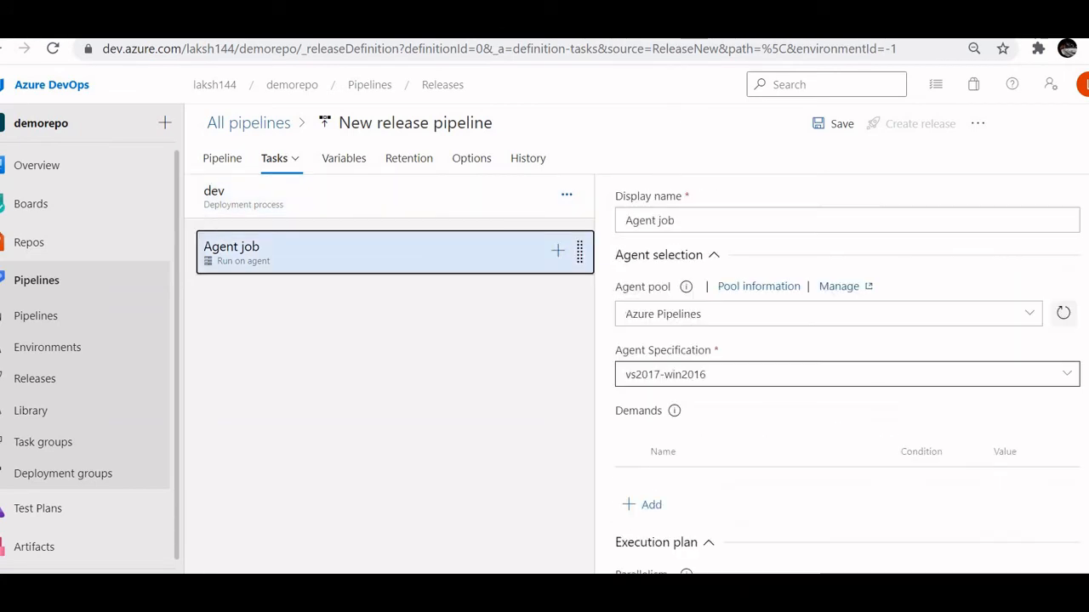
click(1067, 374)
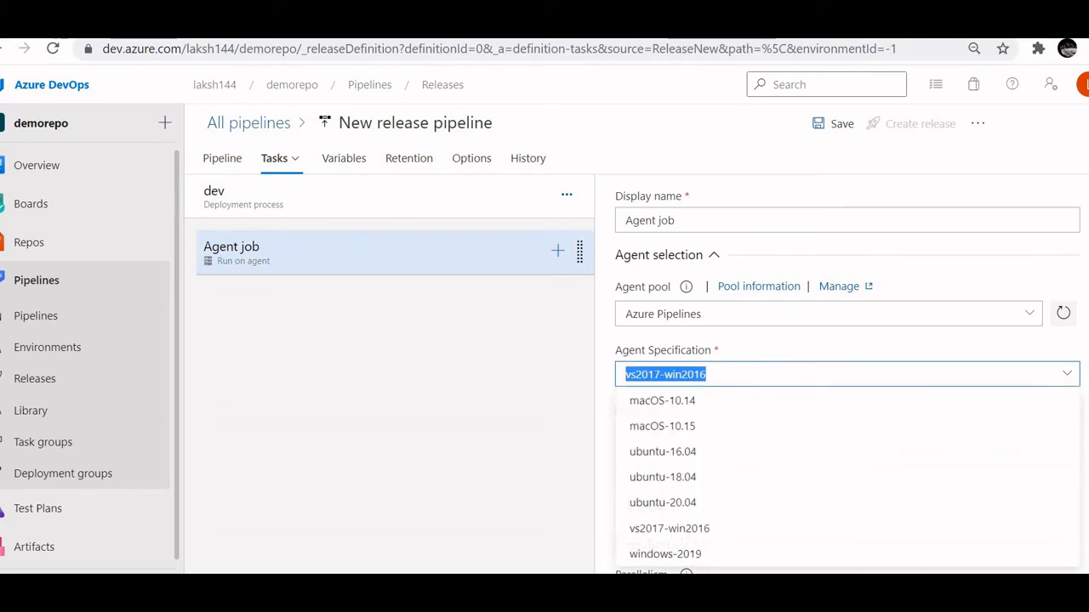
click(1067, 374)
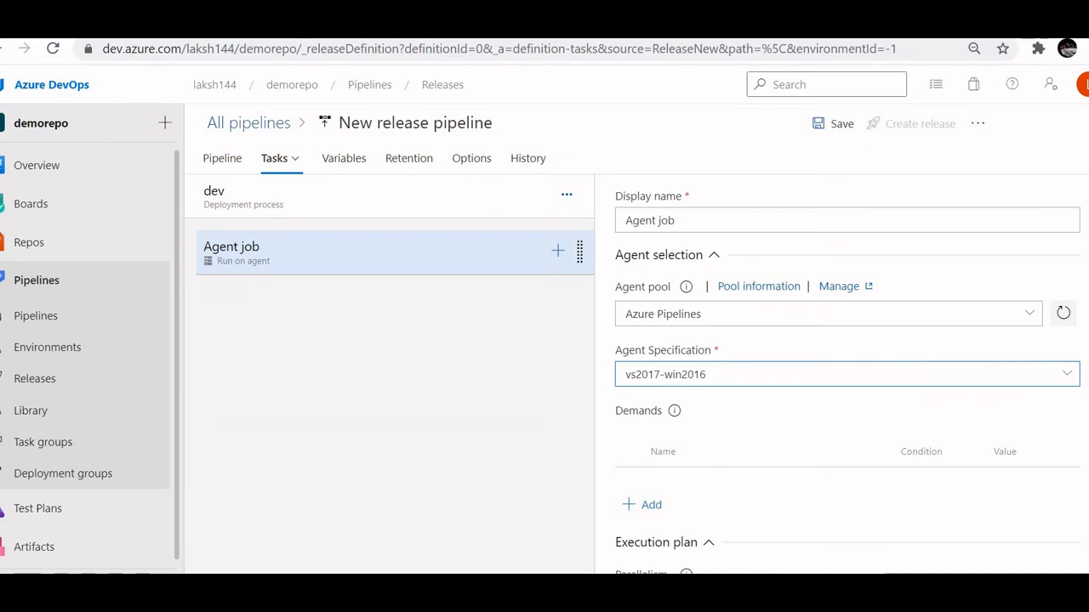
click(557, 250)
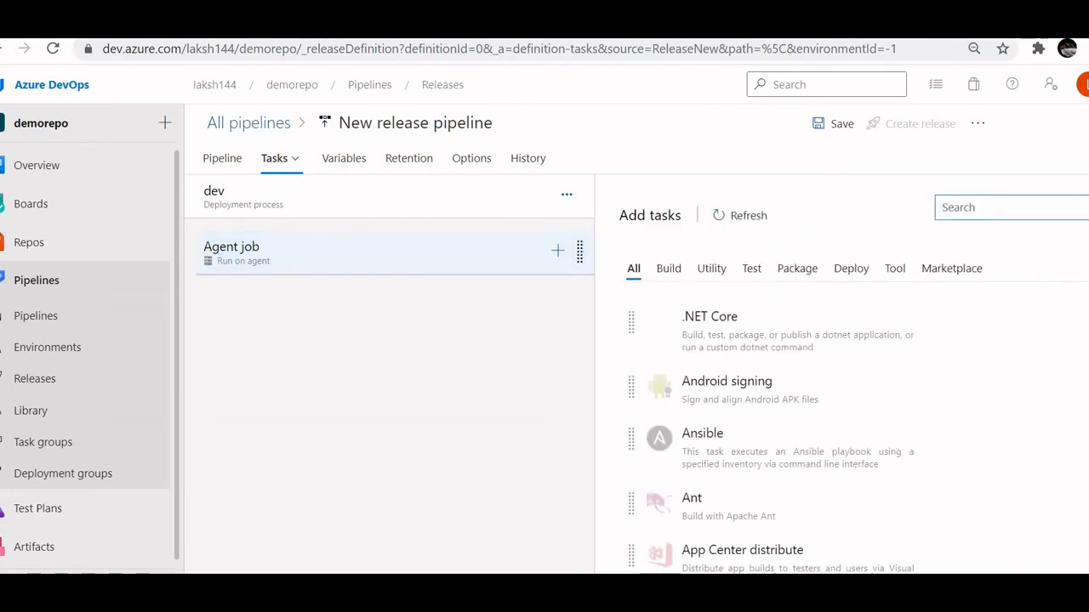
text(arm)
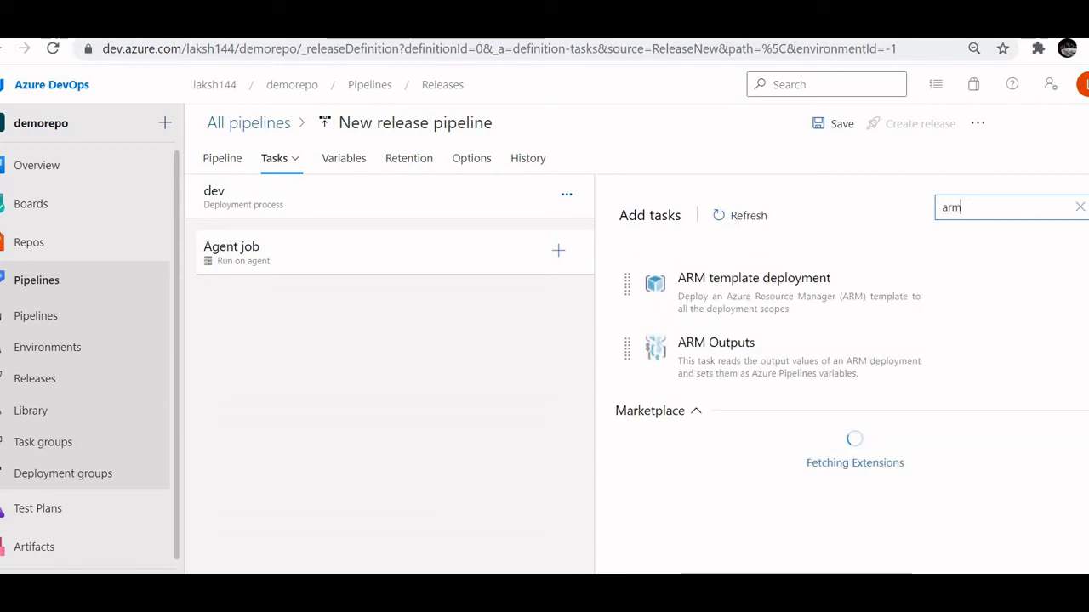
click(754, 279)
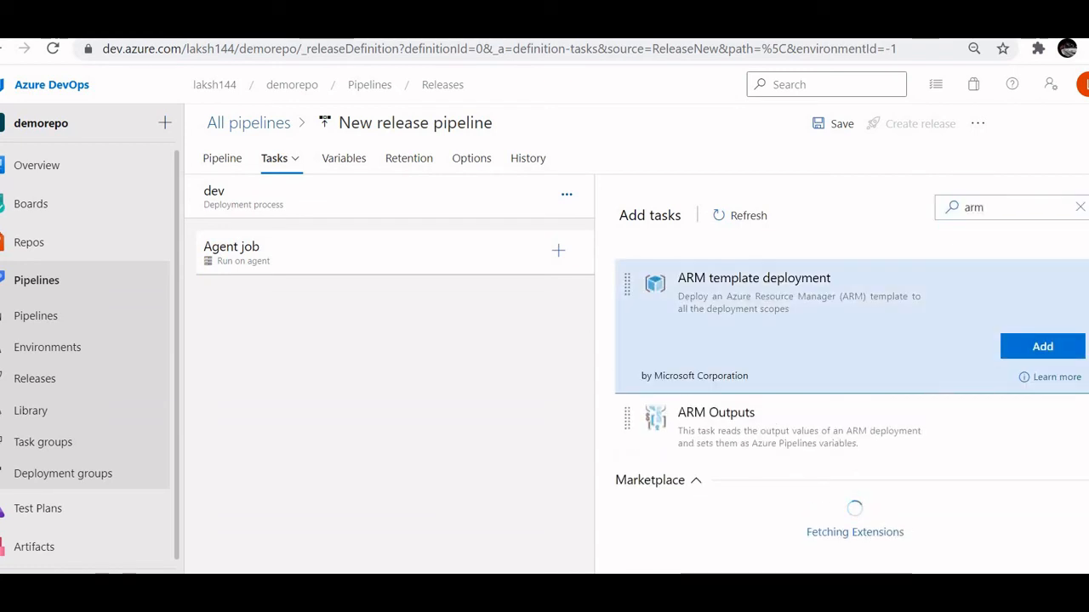
click(1042, 347)
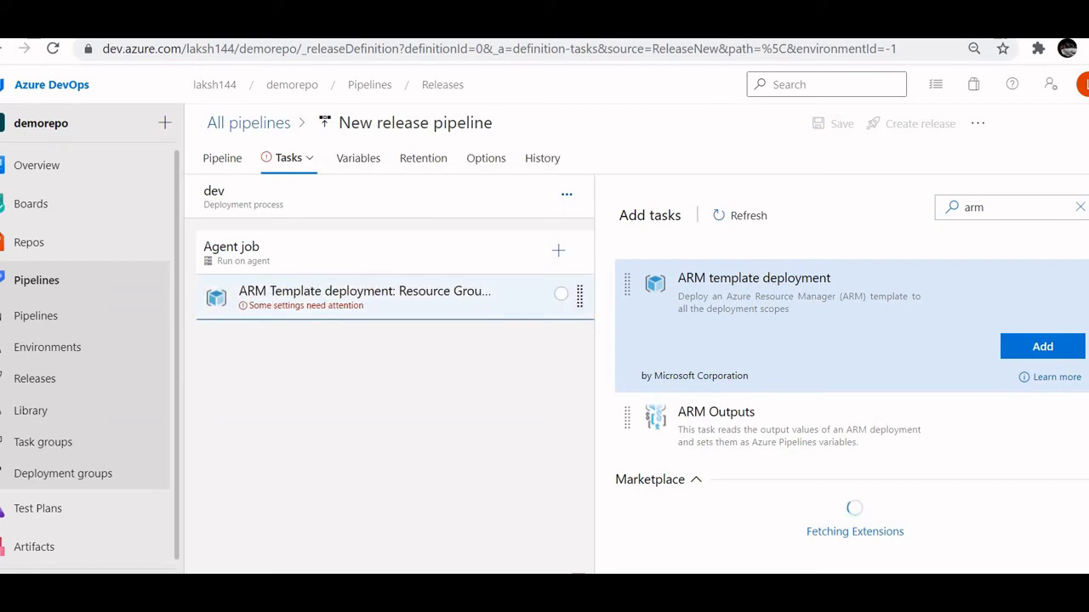
Authorize Azure subscription 1 as the ARM template deployment task's Resource Manager connection and select it as the subscription
click(366, 294)
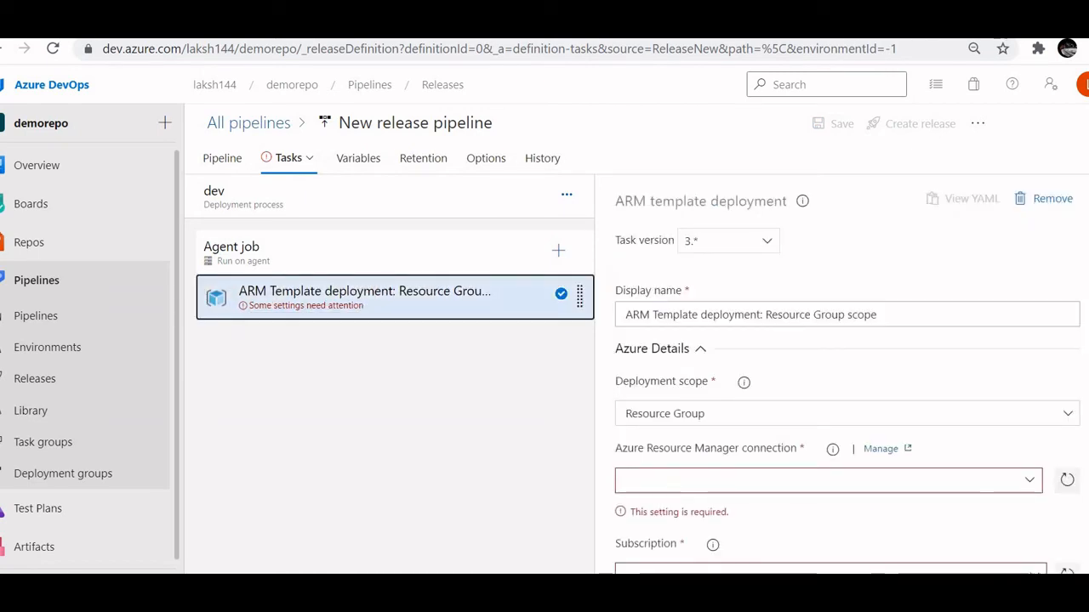
scroll(847, 374, down, 2)
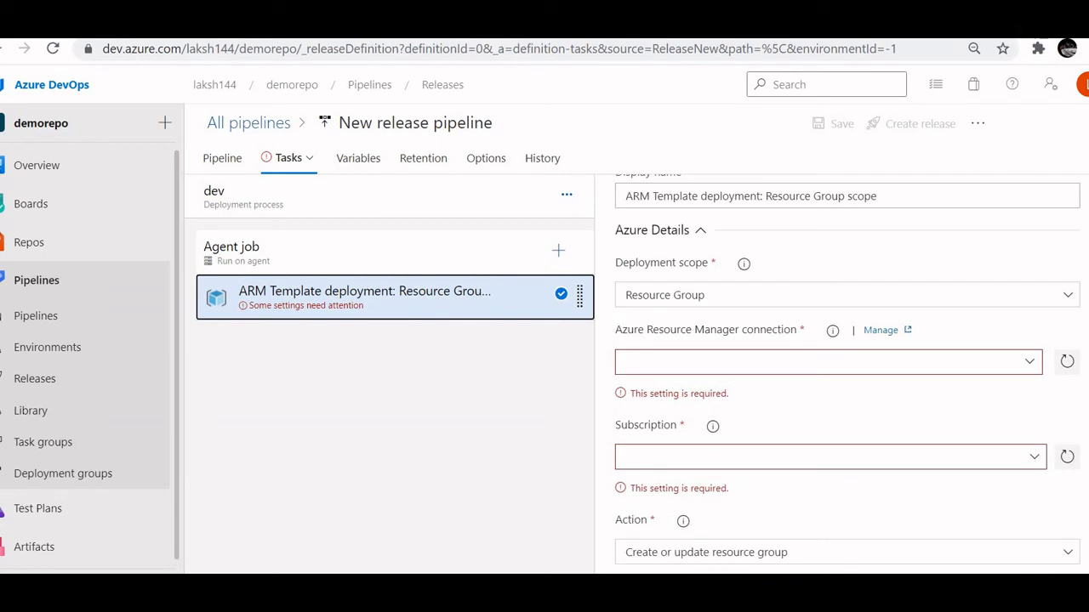
scroll(846, 375, down, 1)
click(828, 303)
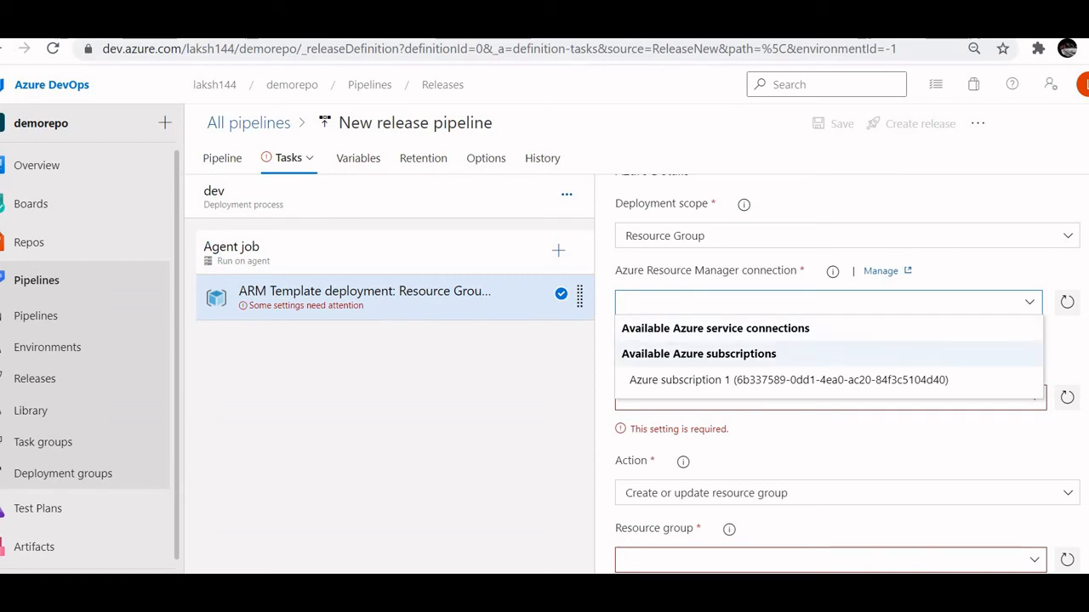
click(788, 379)
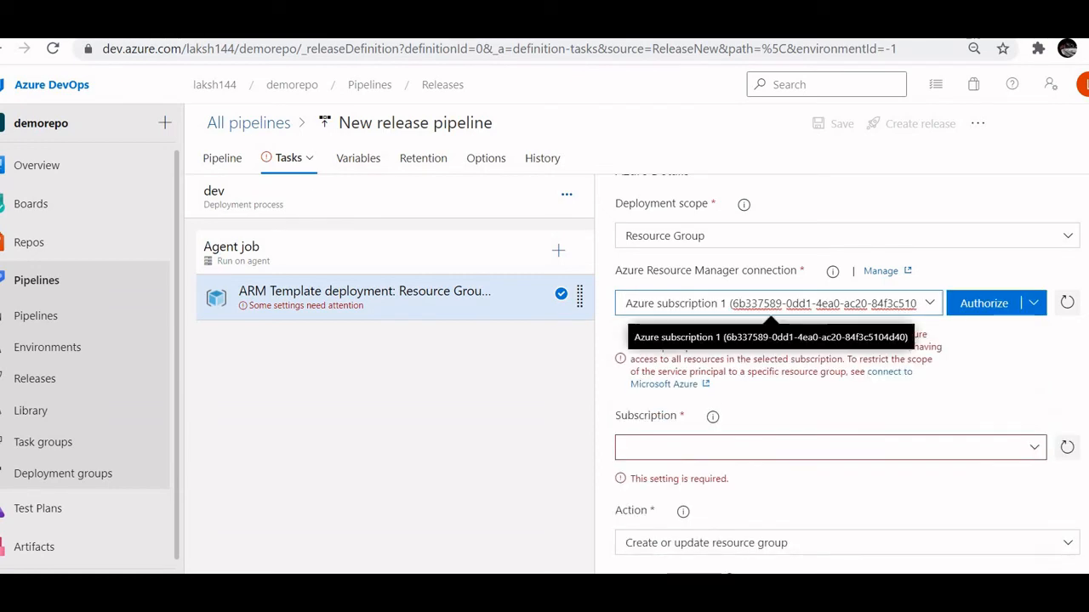
click(984, 303)
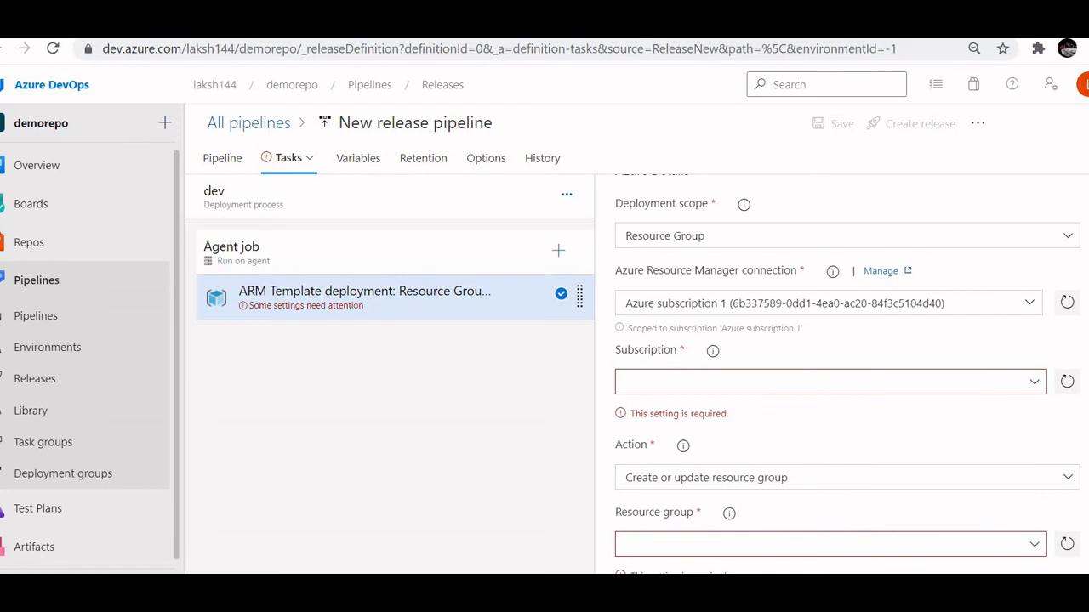
click(831, 382)
click(786, 405)
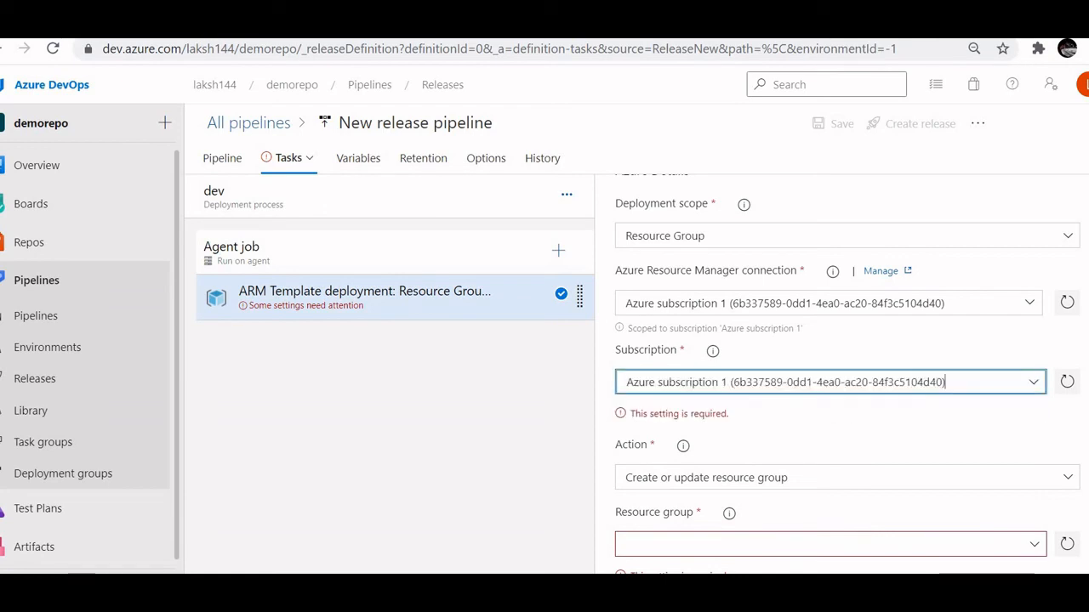
Set the deployment task's action to Create or update resource group and its resource group to loic_app_lucky
scroll(842, 374, down, 1)
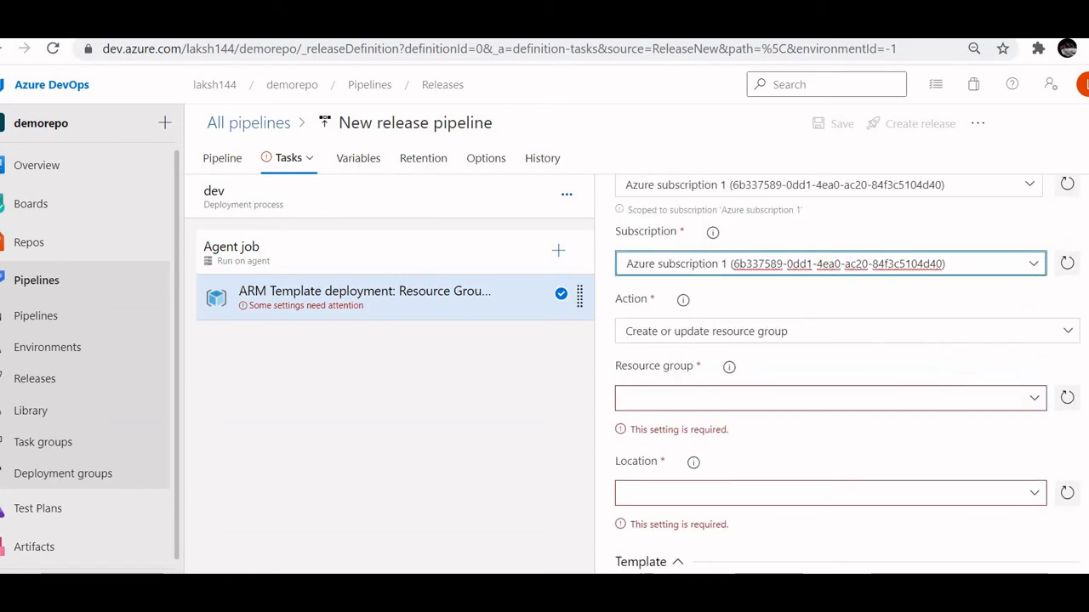
click(842, 330)
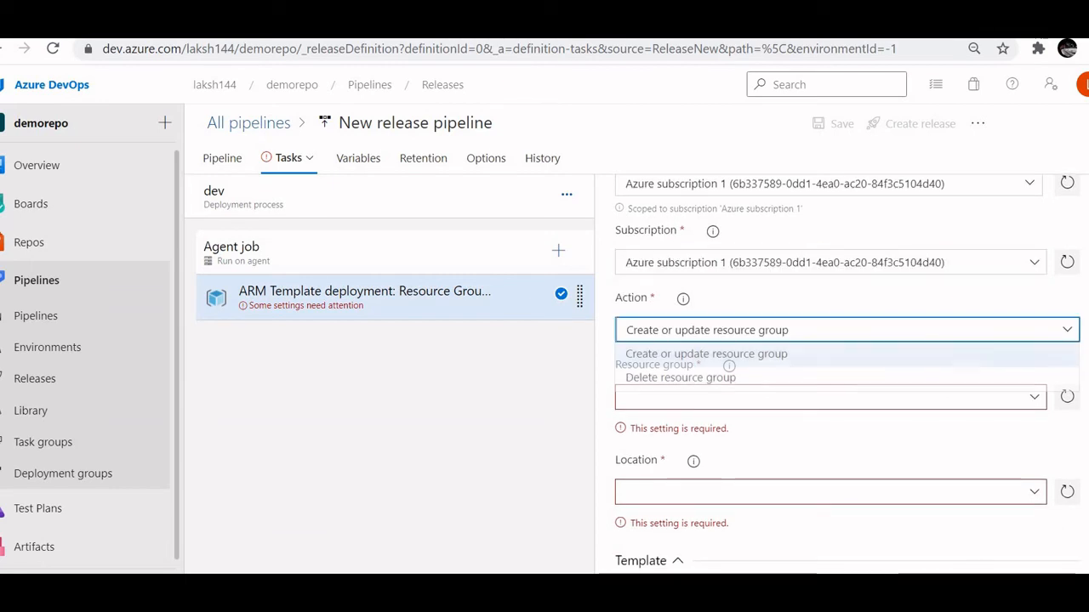
click(786, 354)
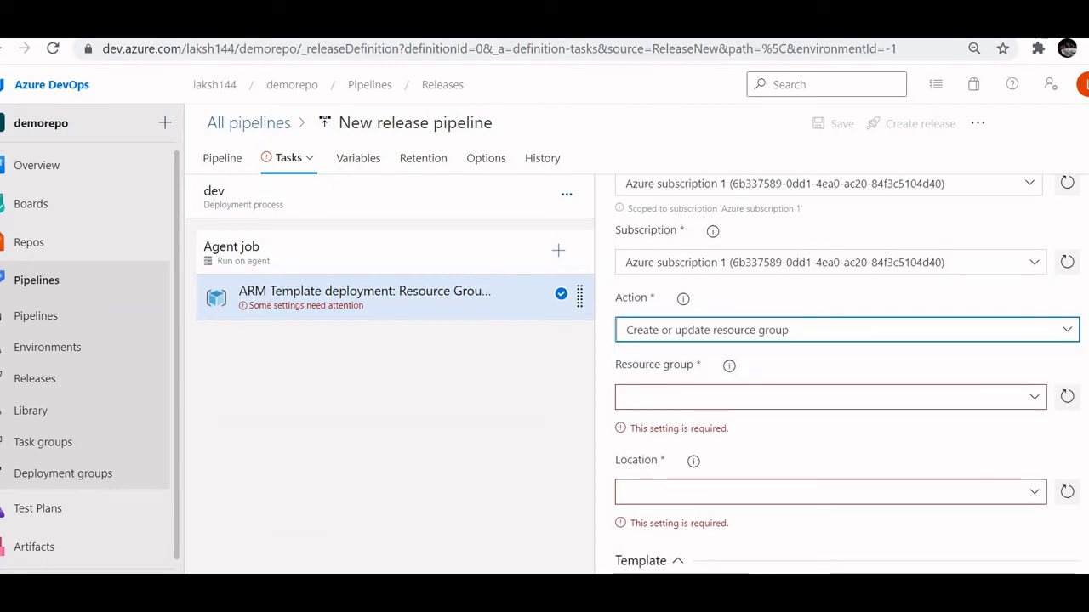
click(842, 331)
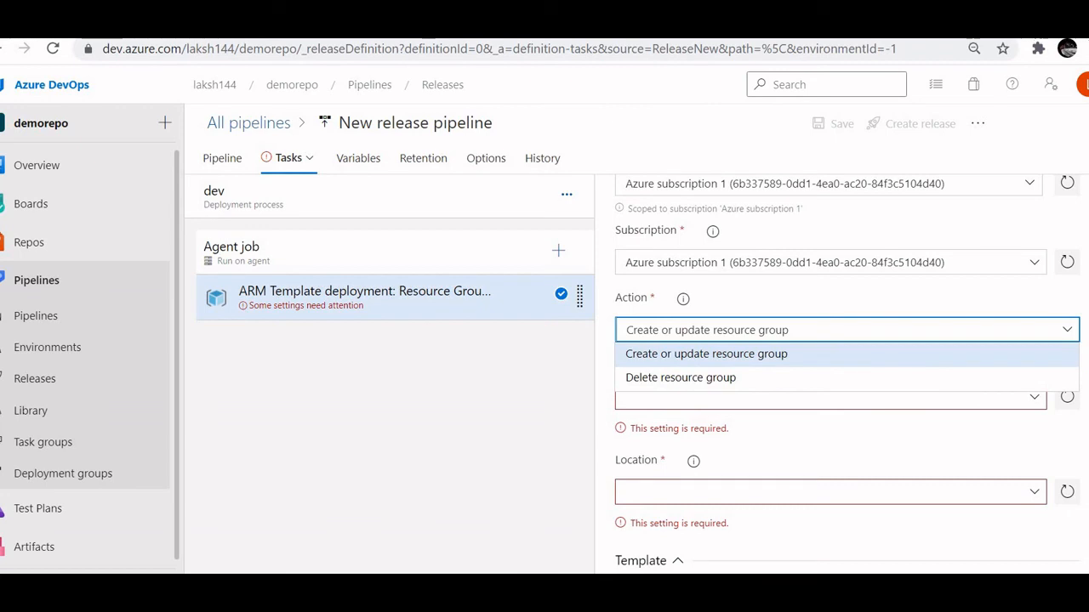
click(786, 354)
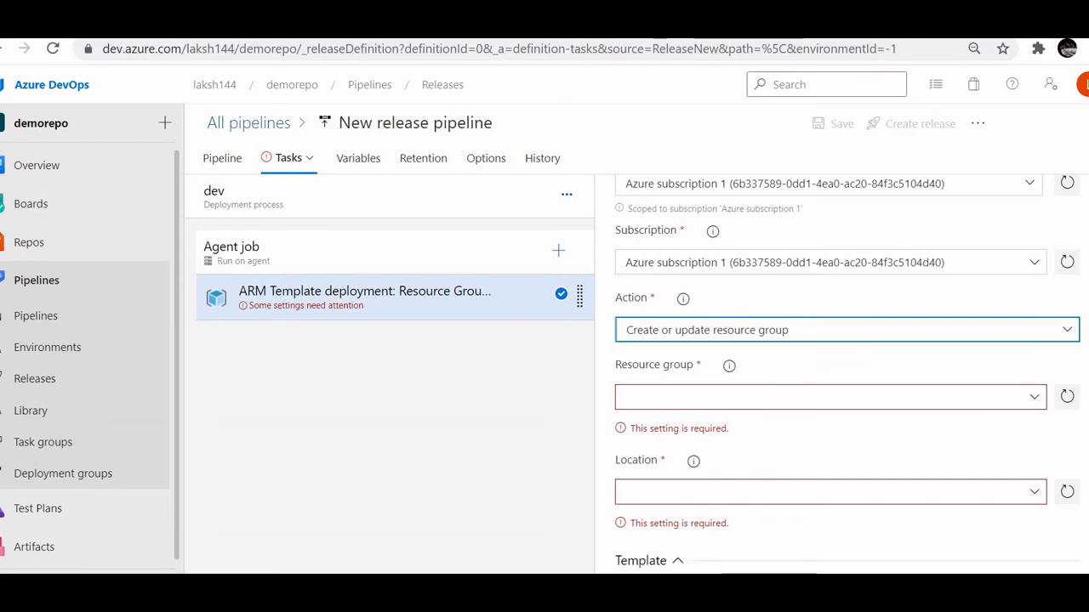
click(847, 330)
click(706, 354)
scroll(846, 374, down, 1)
click(1033, 278)
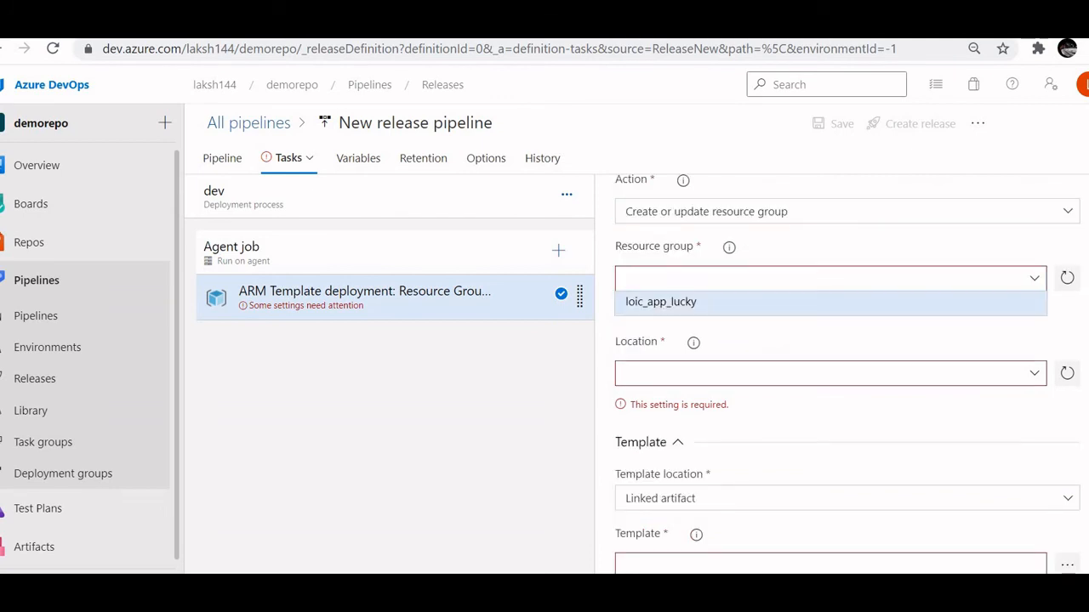
key(Return)
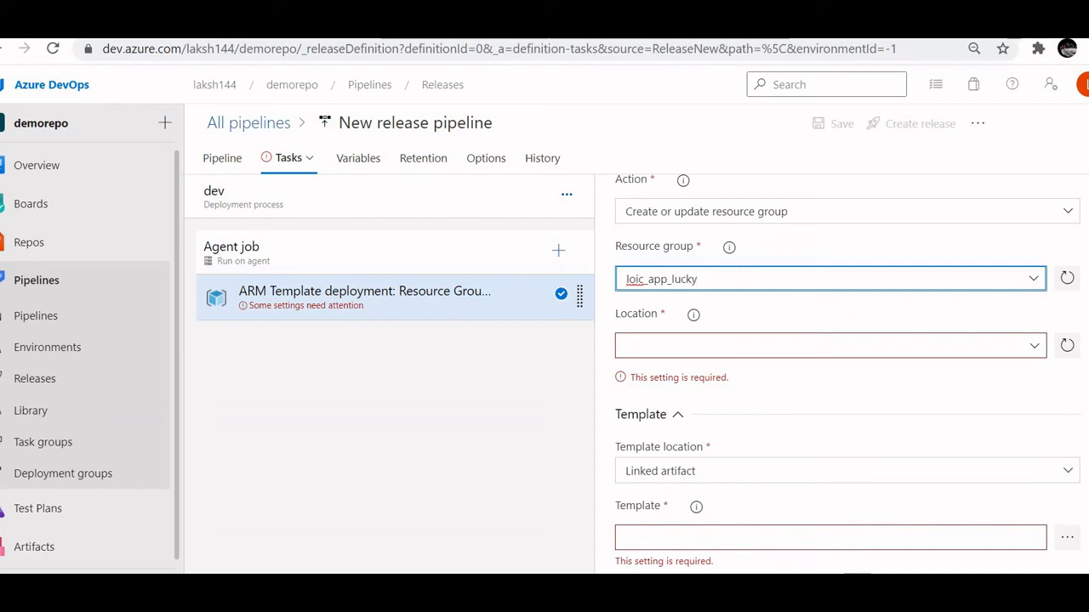
Set the deployment task's location to East Asia and its template to _demorepo/loic_app_lucky/loic_app_lucky/LogicApp.json from the linked artifacts
click(1034, 345)
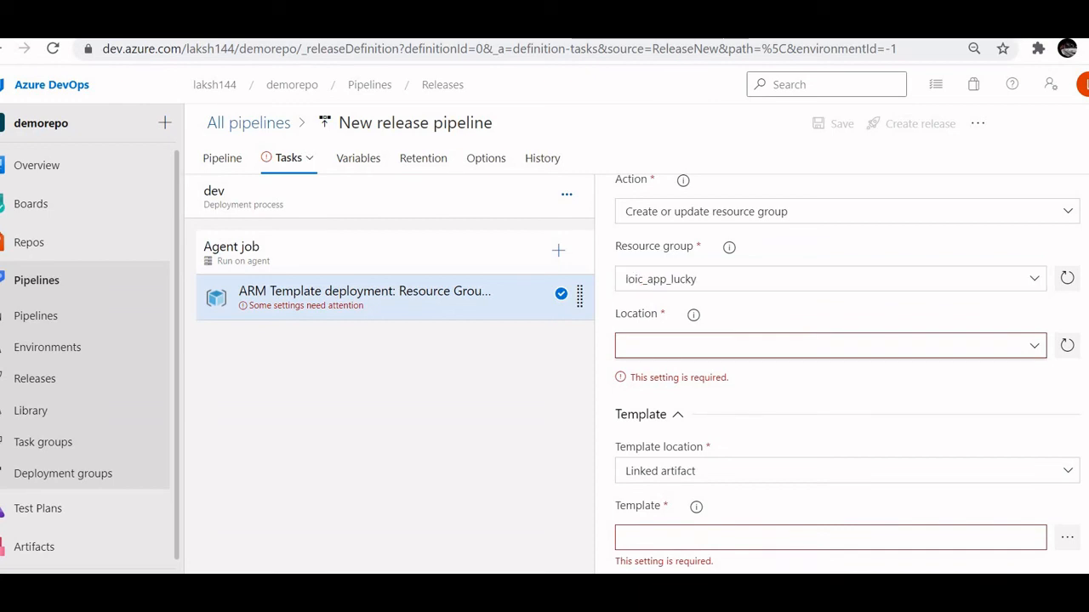
key(Return)
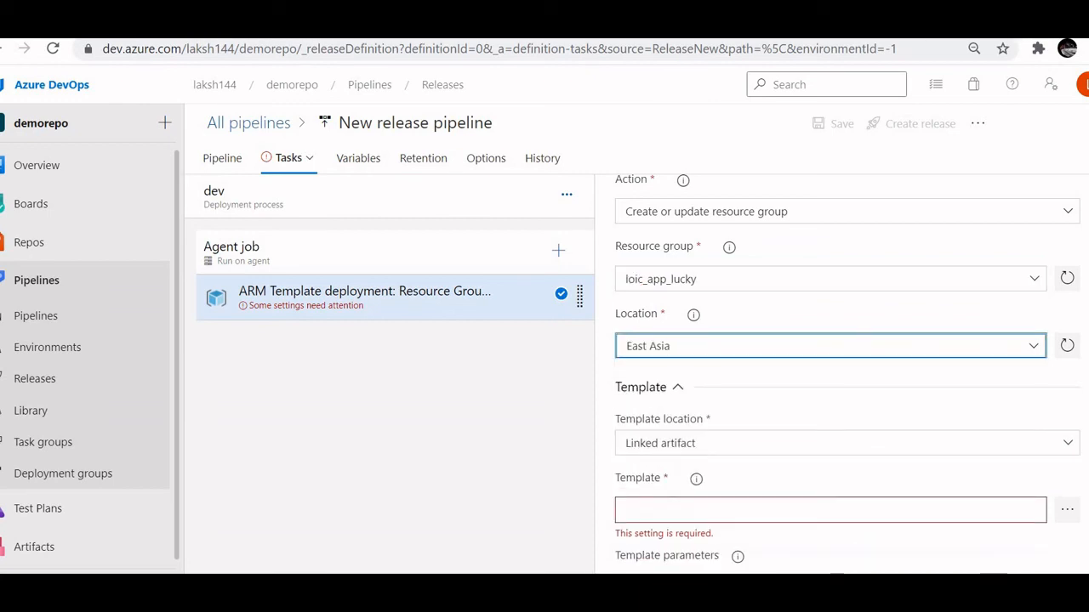
scroll(846, 365, down, 3)
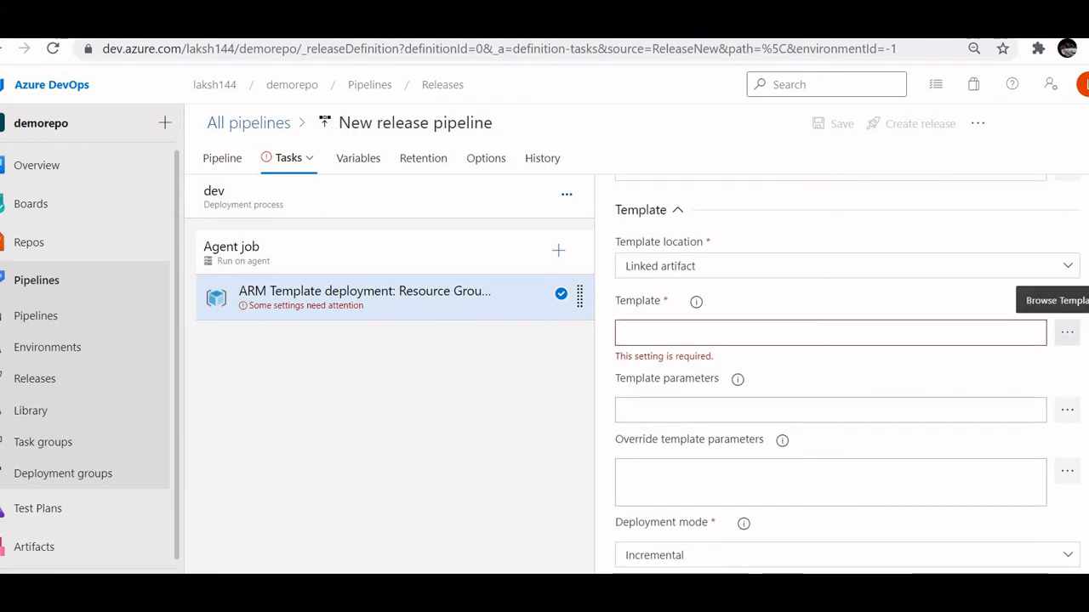
click(1067, 332)
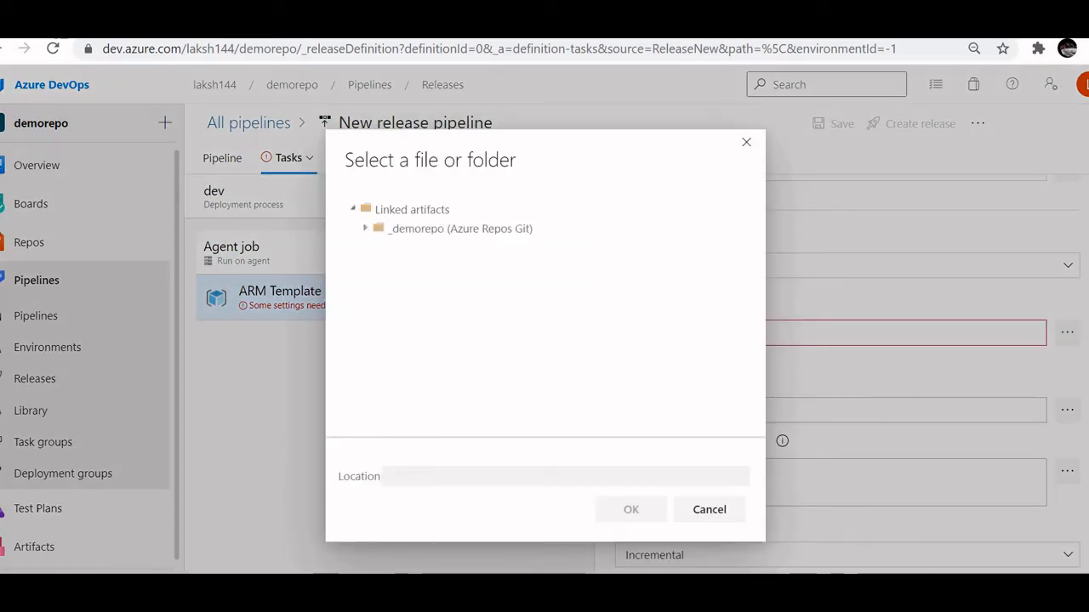
click(460, 228)
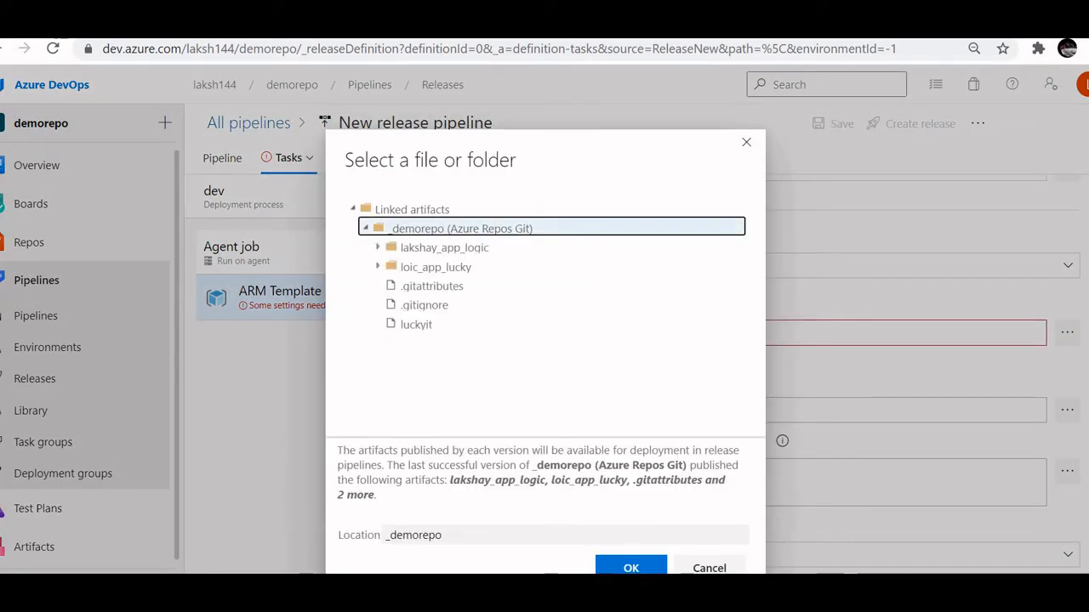
click(435, 267)
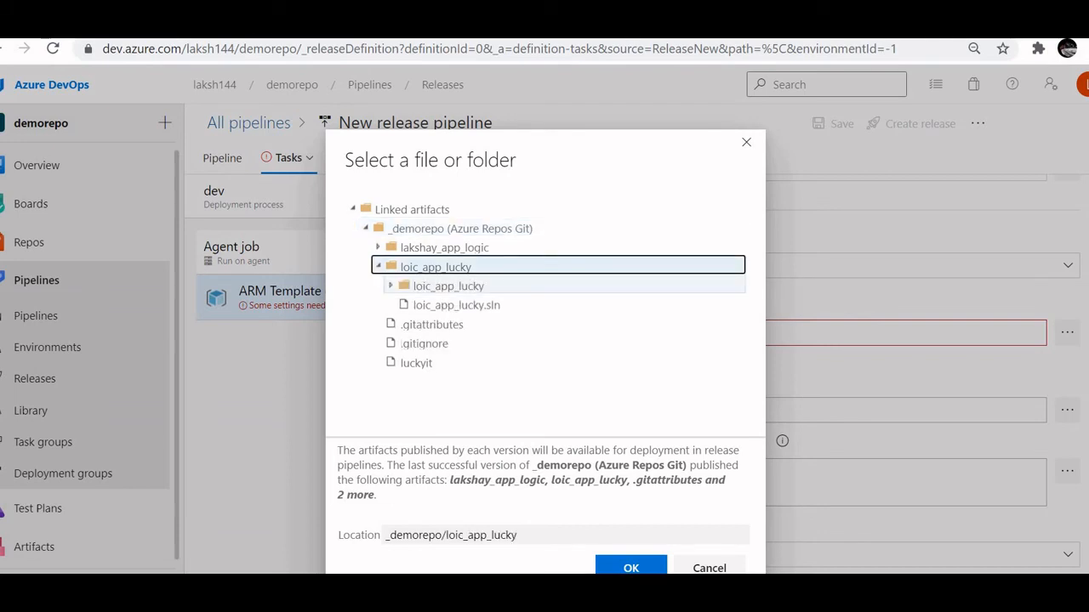
click(449, 287)
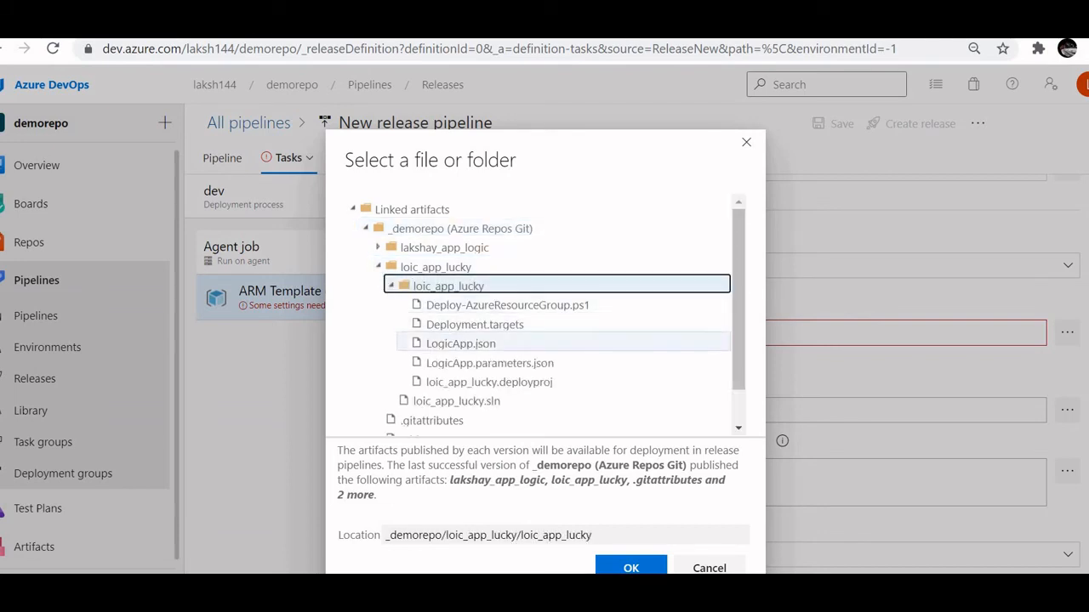
click(461, 344)
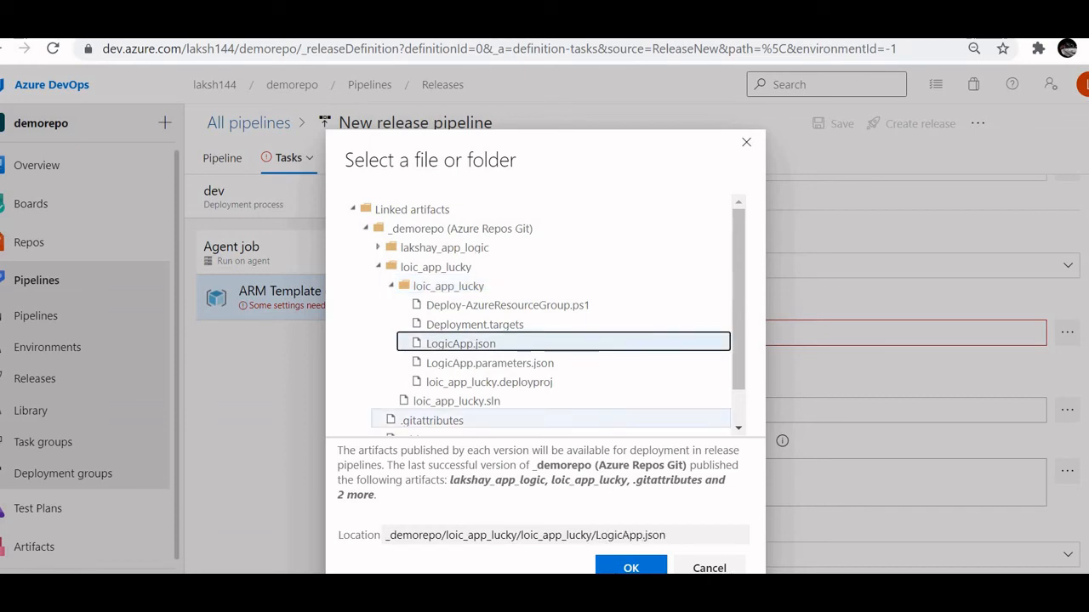
click(631, 567)
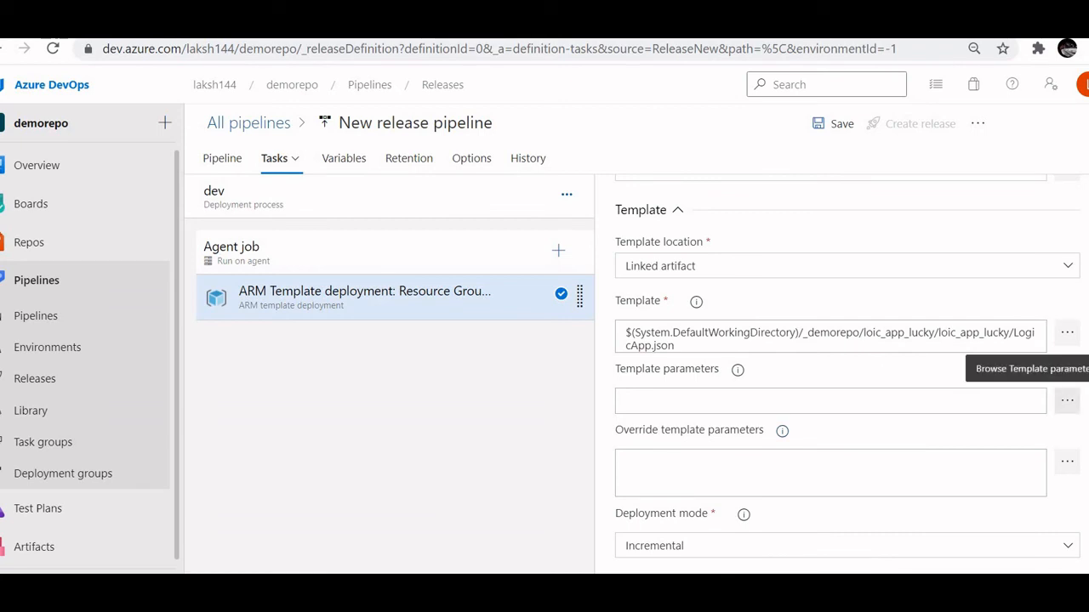
Set the task's template parameters file to LogicApp.parameters.json in _demorepo/loic_app_lucky/loic_app_lucky
click(1067, 399)
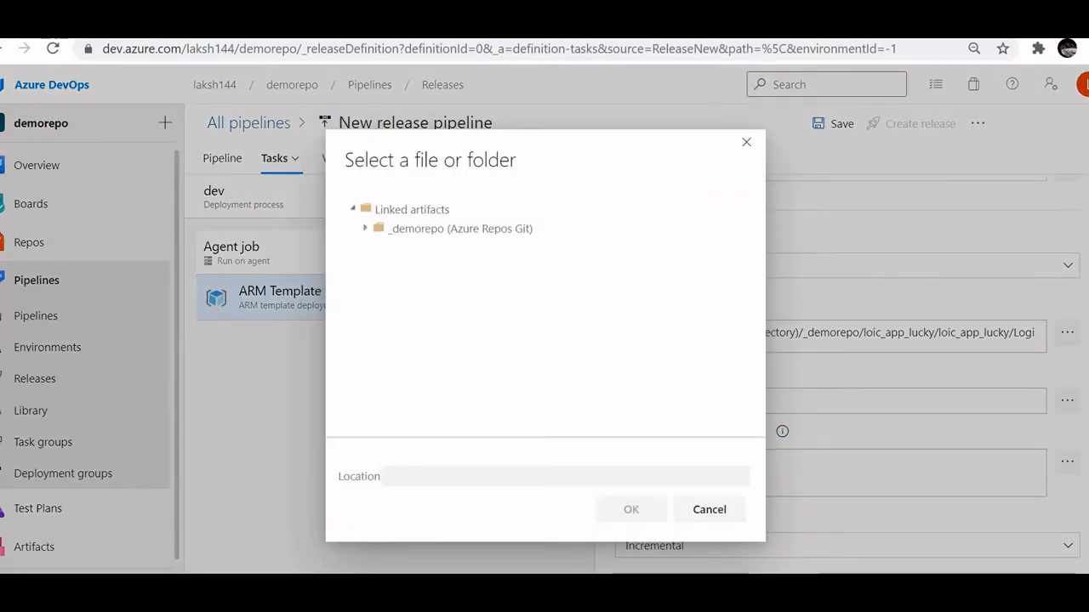
click(460, 228)
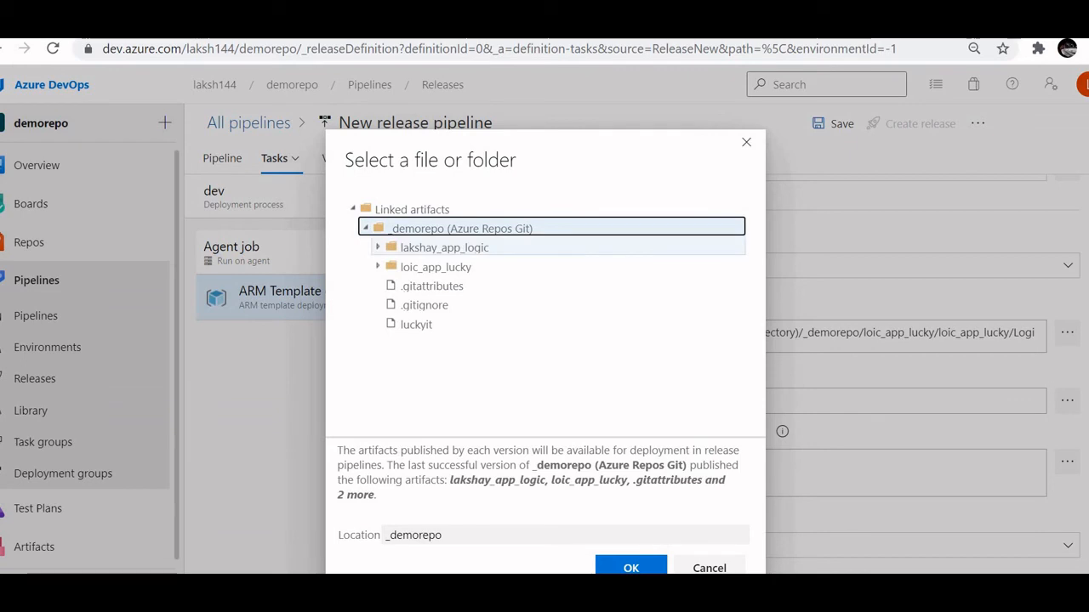
click(436, 267)
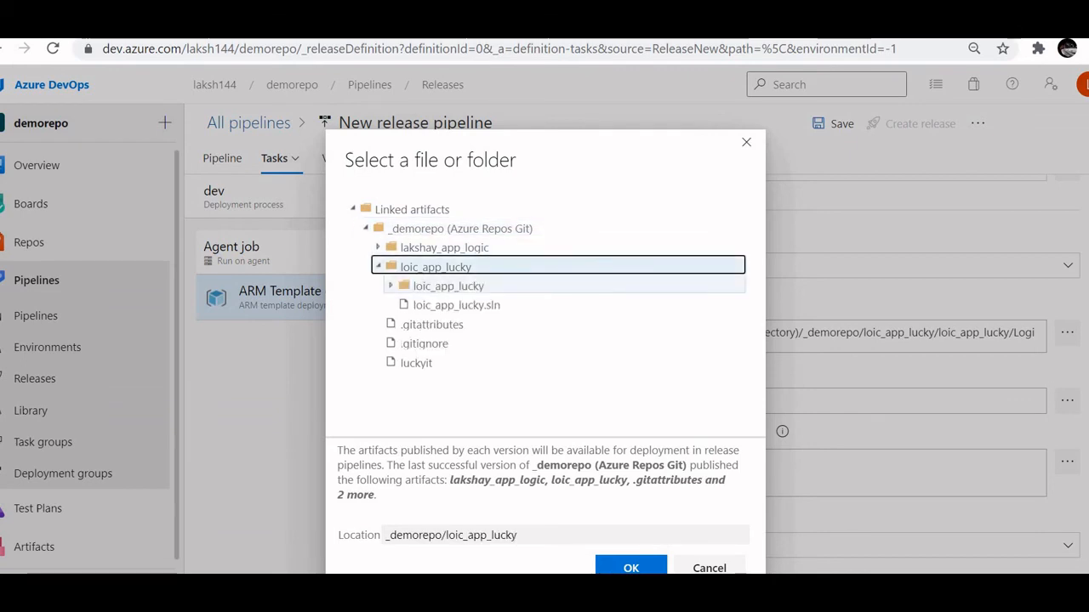
click(448, 286)
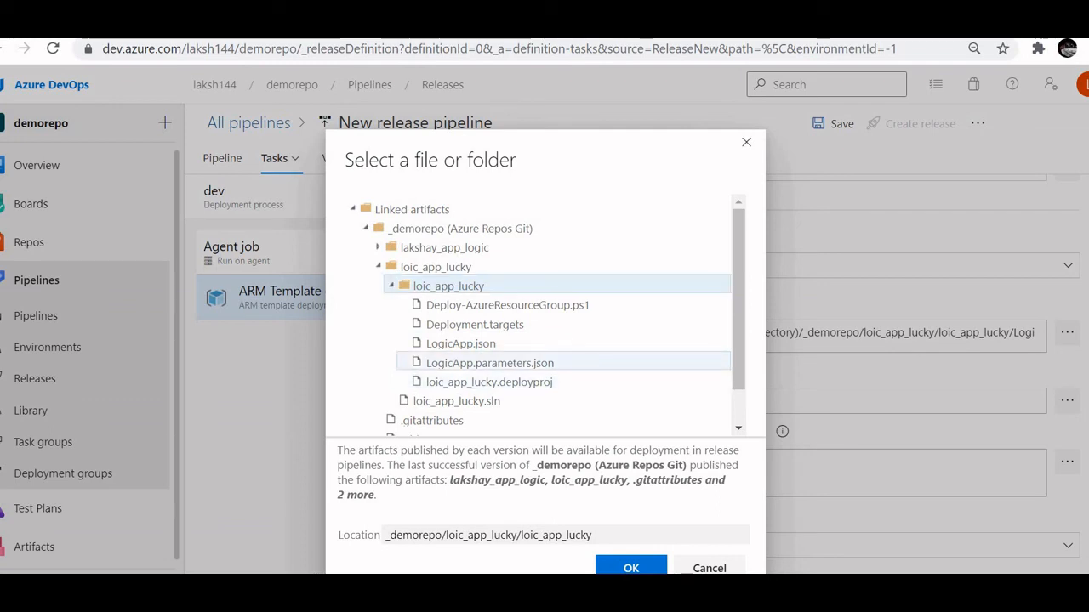
click(489, 363)
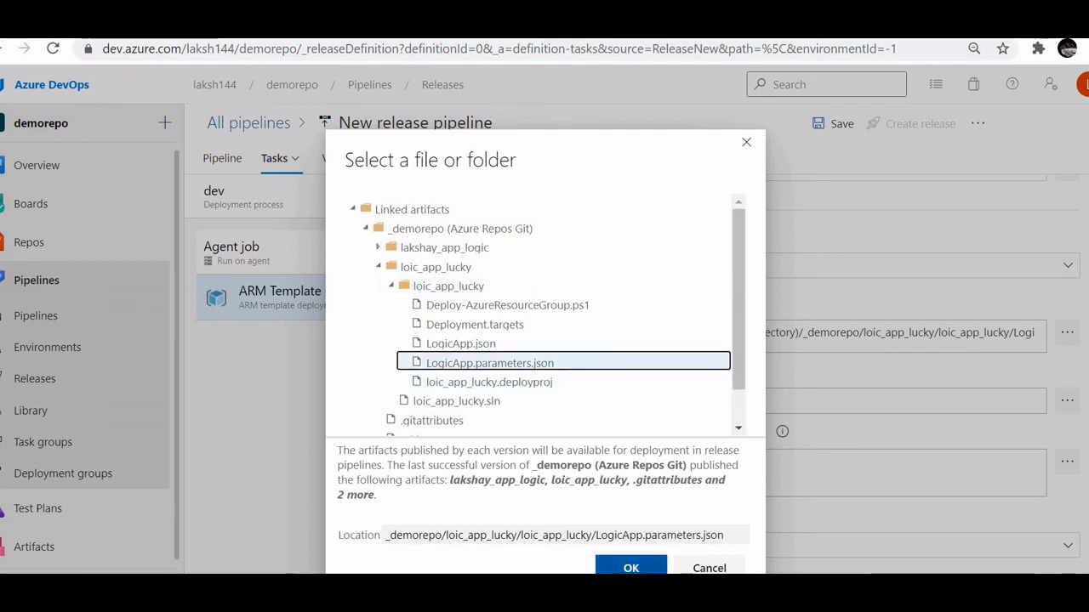
click(630, 568)
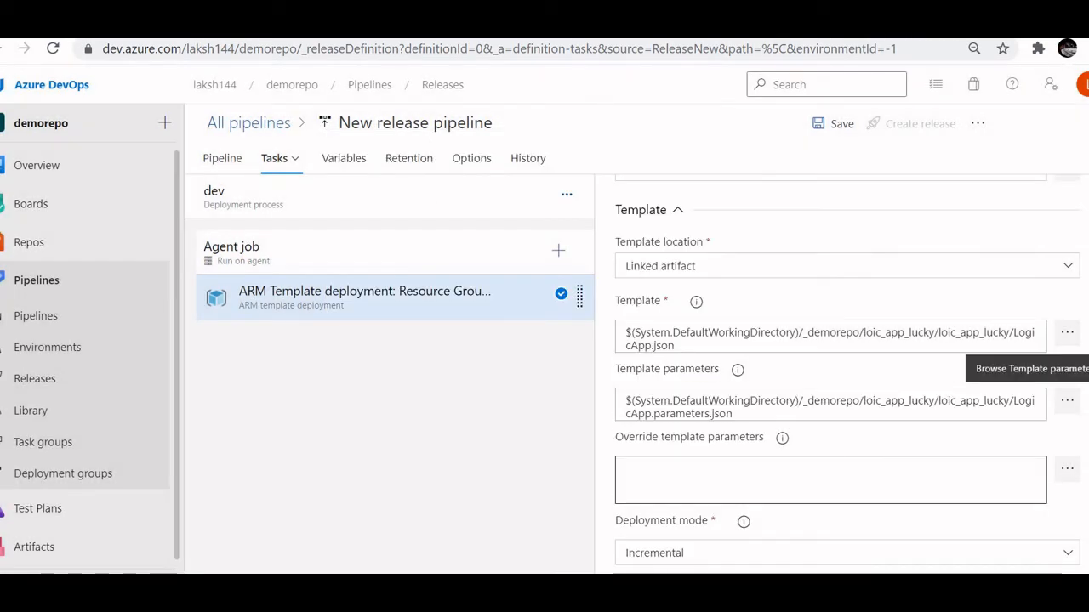
Review the deployment task's remaining settings, including the deployment mode, Control Options and Output Variables
scroll(830, 374, down, 2)
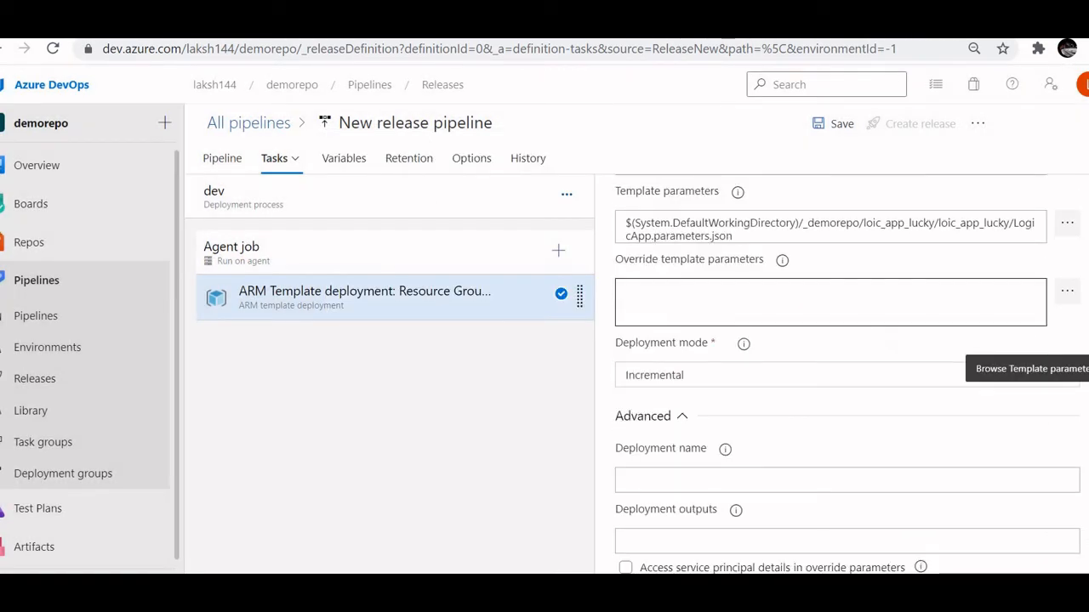
scroll(830, 374, up, 1)
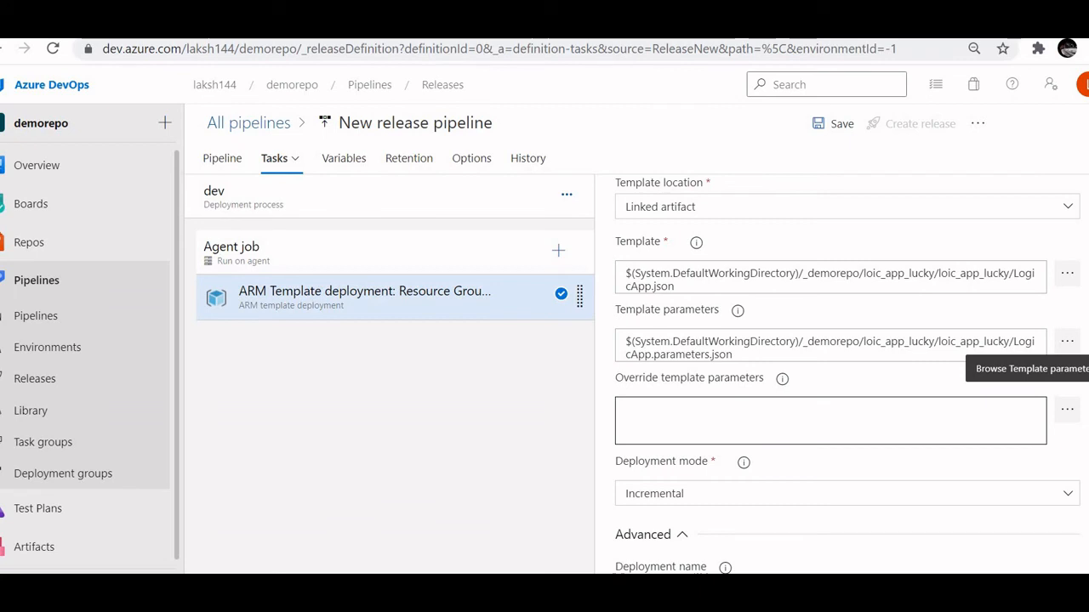
scroll(851, 375, down, 2)
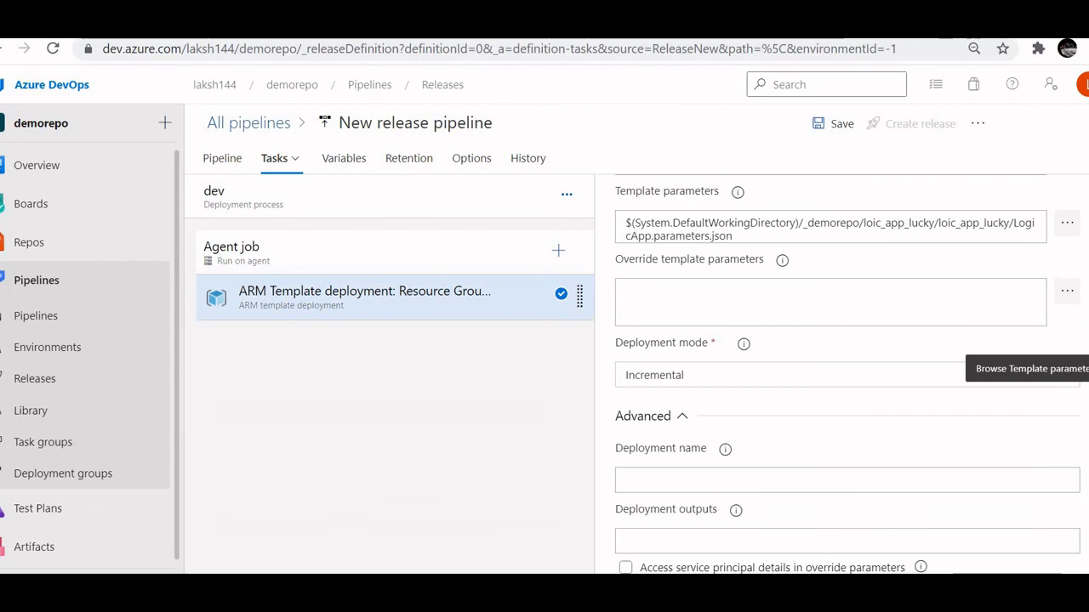
scroll(847, 374, down, 2)
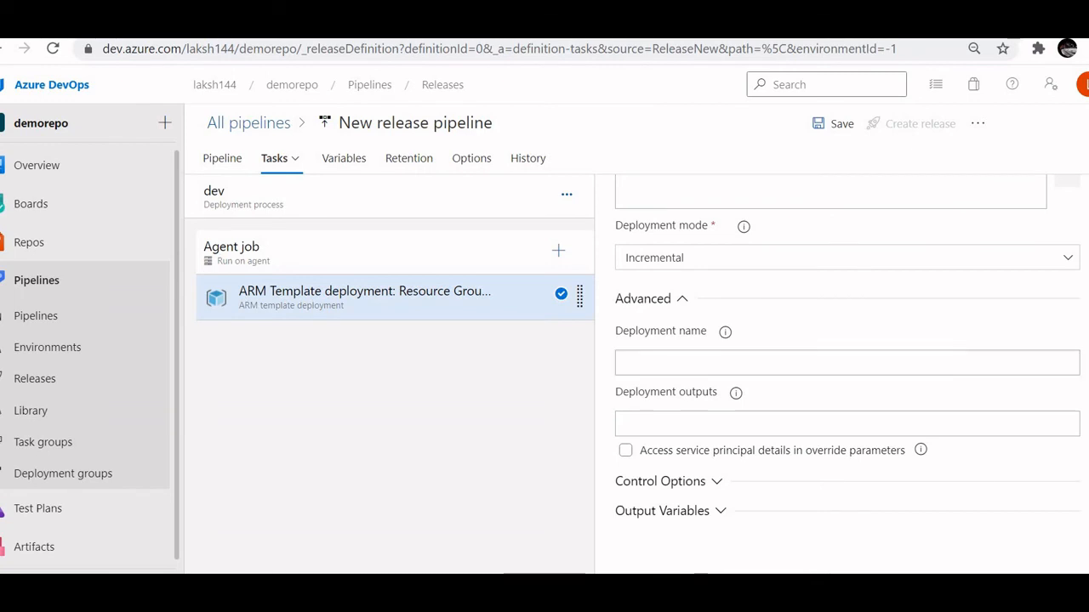
click(668, 482)
scroll(668, 481, down, 2)
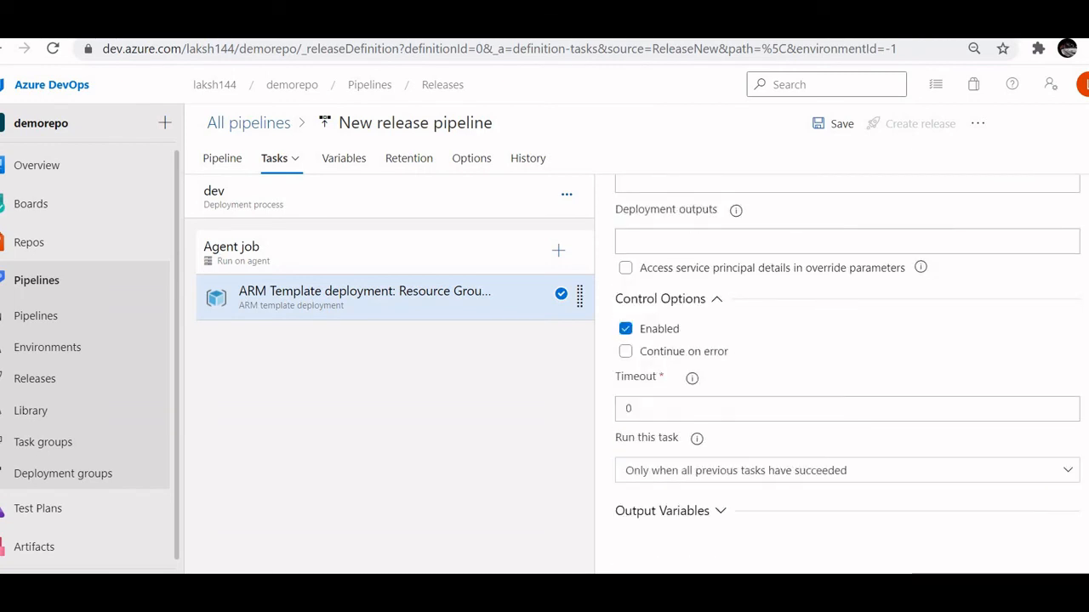
click(671, 512)
Save the release pipeline in the root folder and create a new release from it with the default settings
click(833, 123)
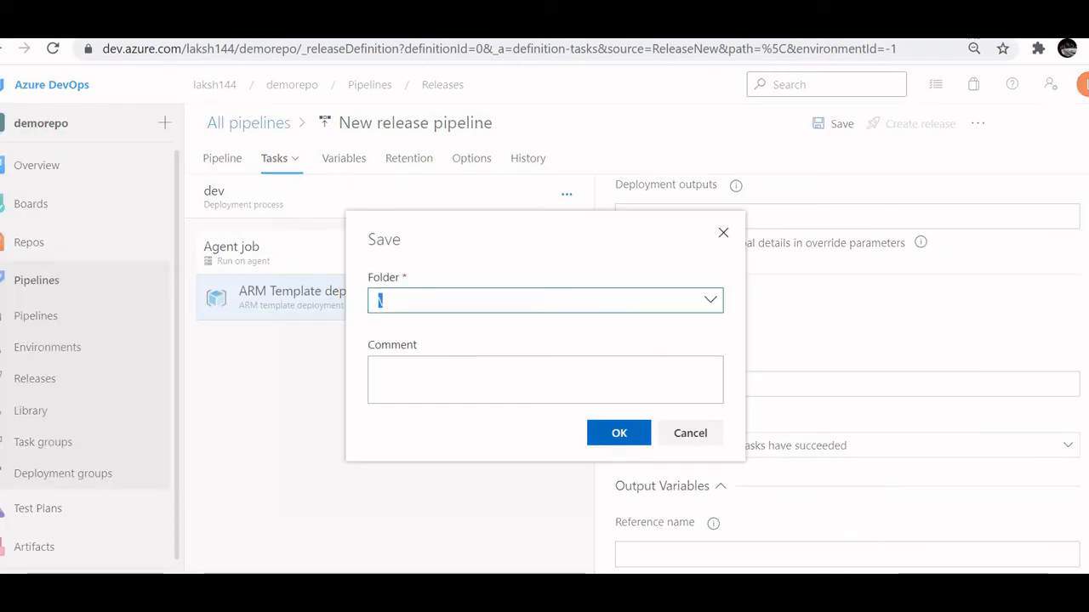
key(Return)
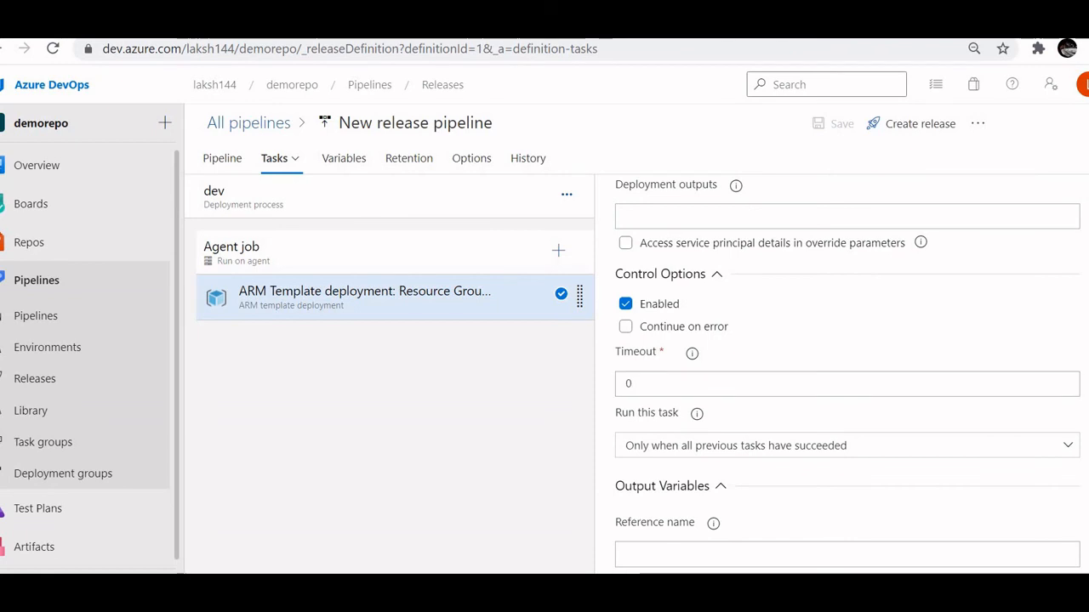
click(910, 123)
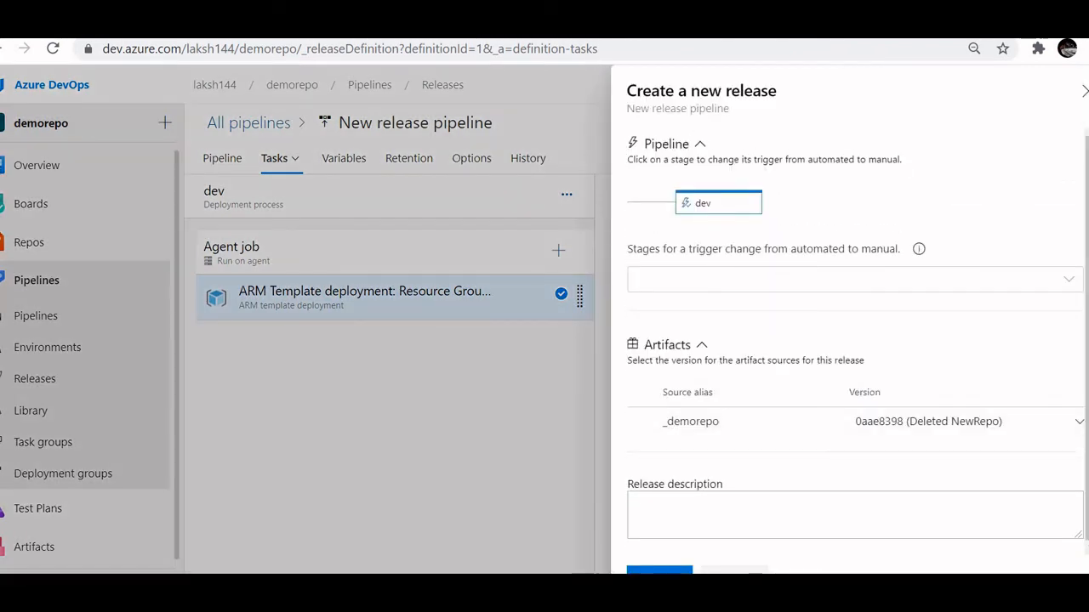
click(659, 570)
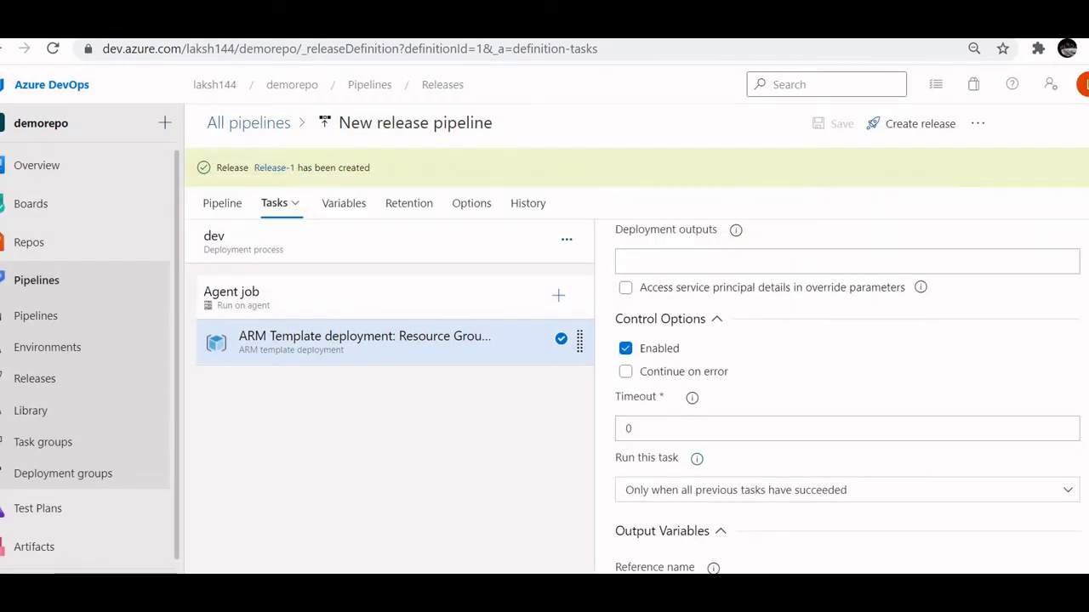
Open the new release's dev stage logs and examine the log of each Agent job task, from Initialize job to Finalize Job
click(274, 168)
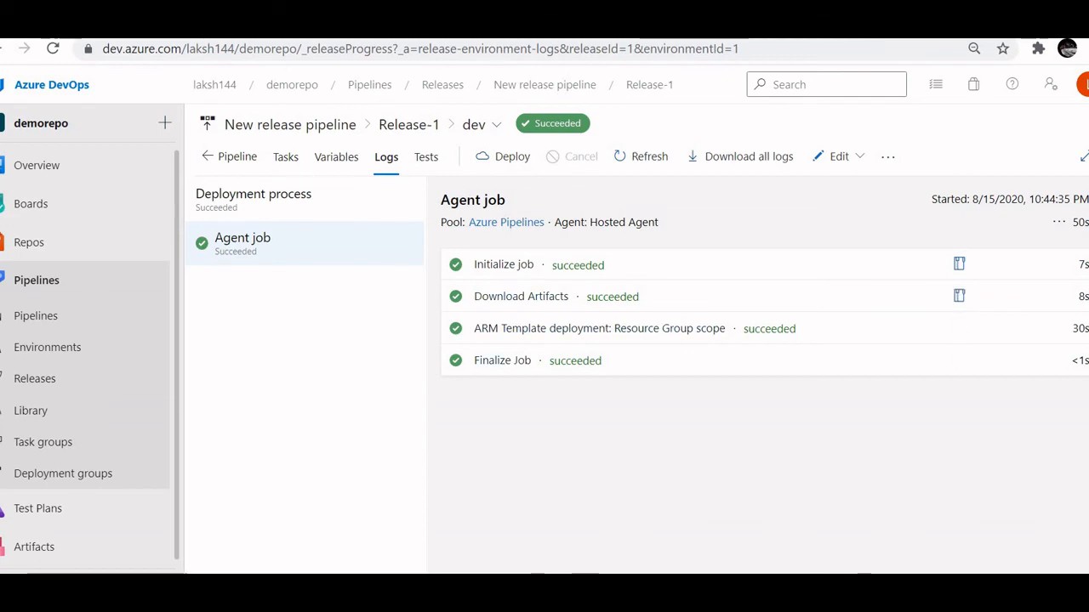
click(507, 266)
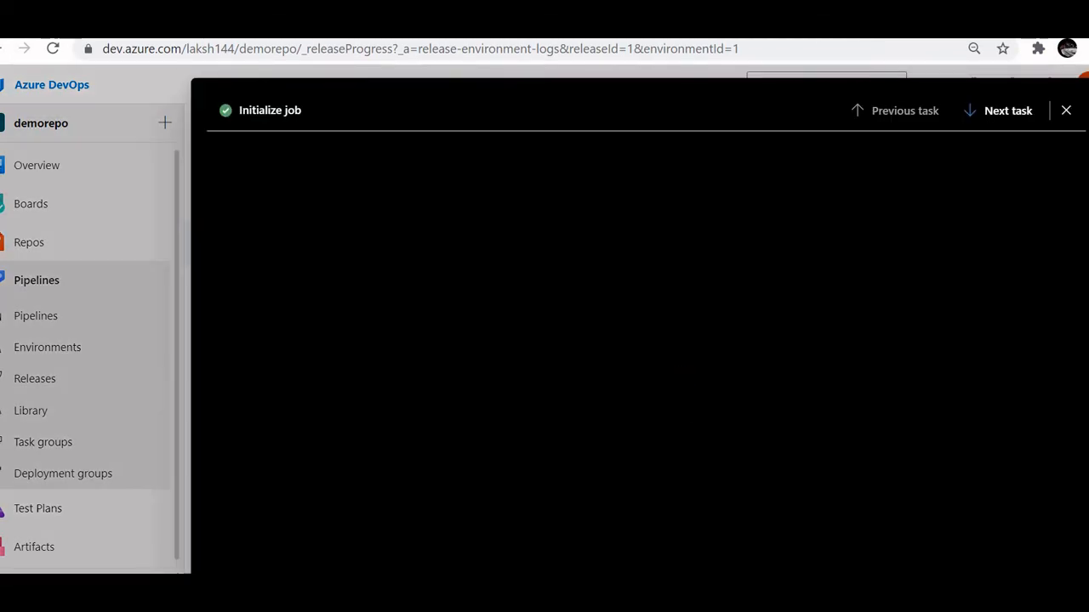
scroll(612, 357, down, 20)
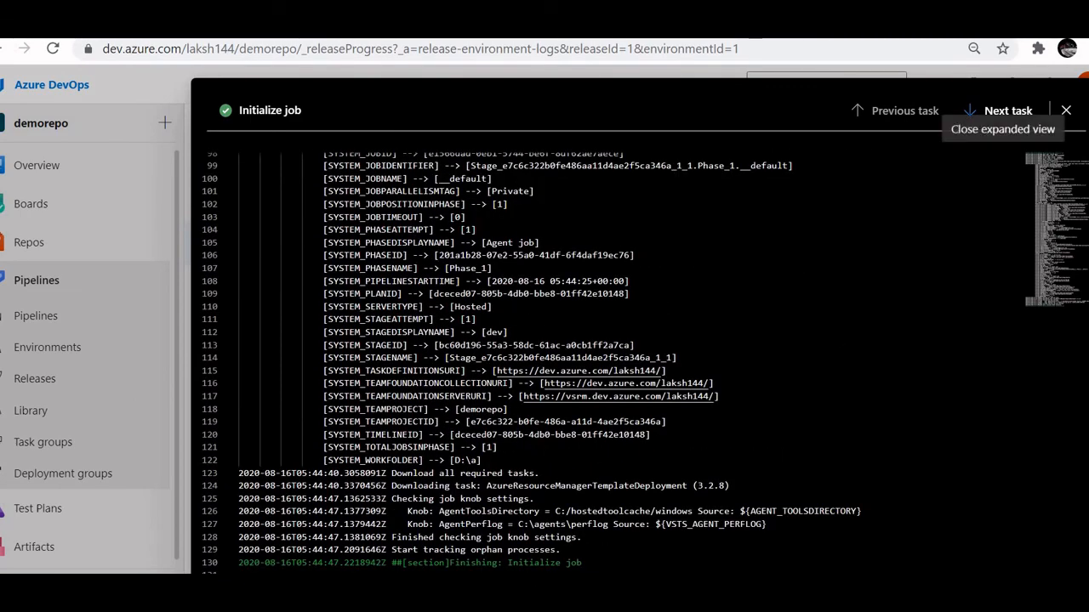
click(1008, 111)
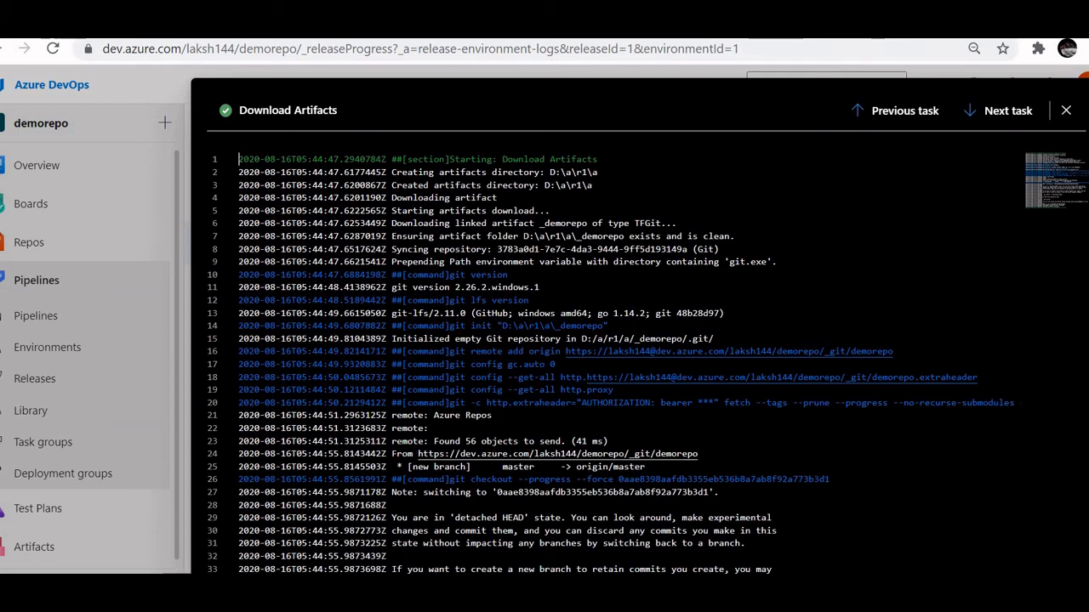
click(1008, 110)
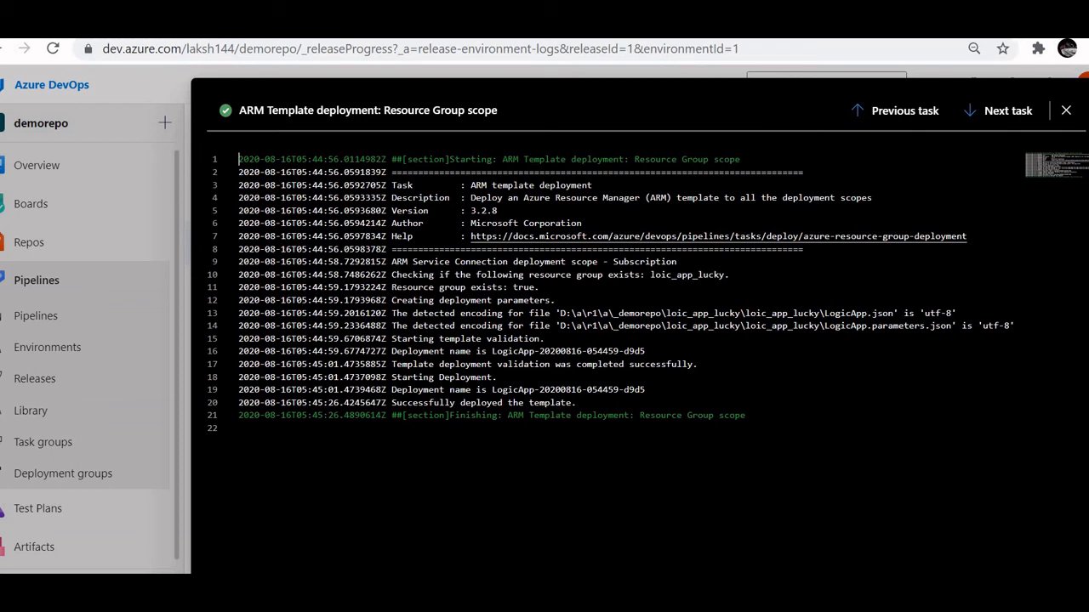
click(999, 110)
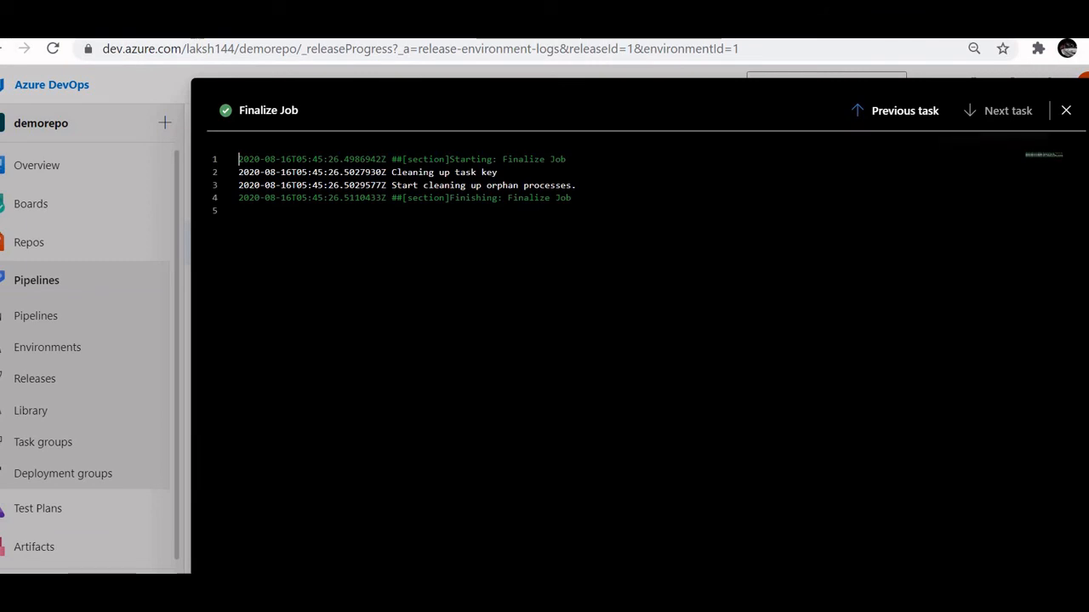
click(1066, 110)
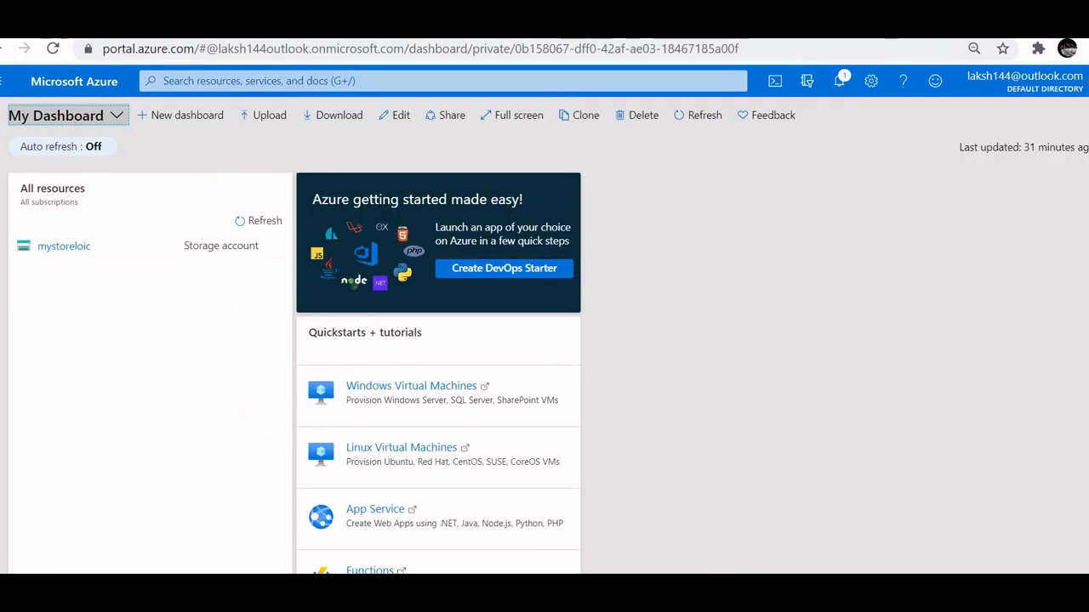
Open the first listed resource group in the Azure portal, and view LogicApp.parameters.json in Visual Studio
click(1, 81)
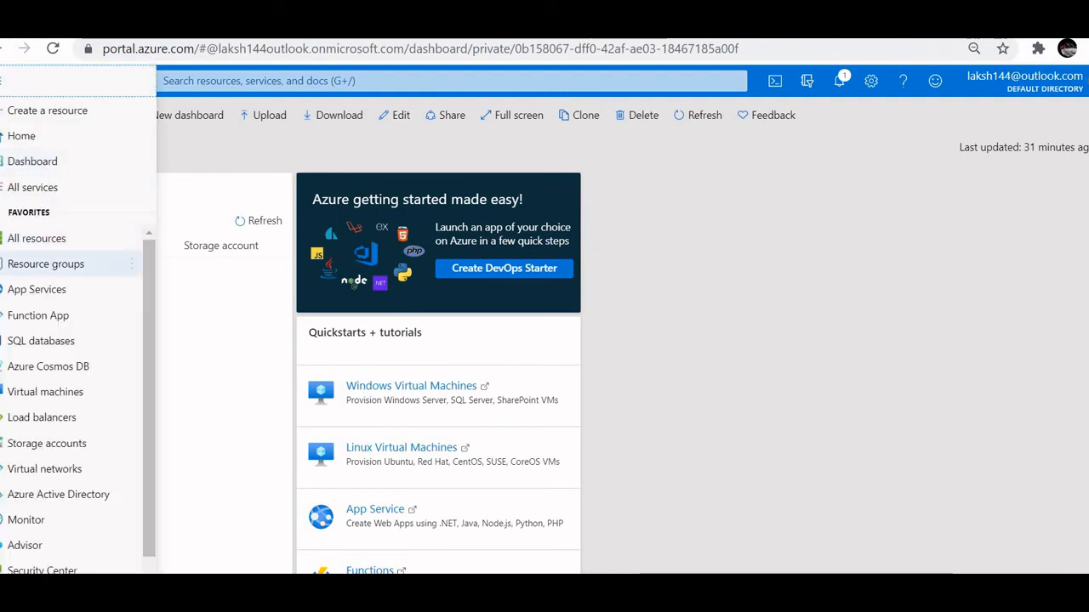
click(46, 264)
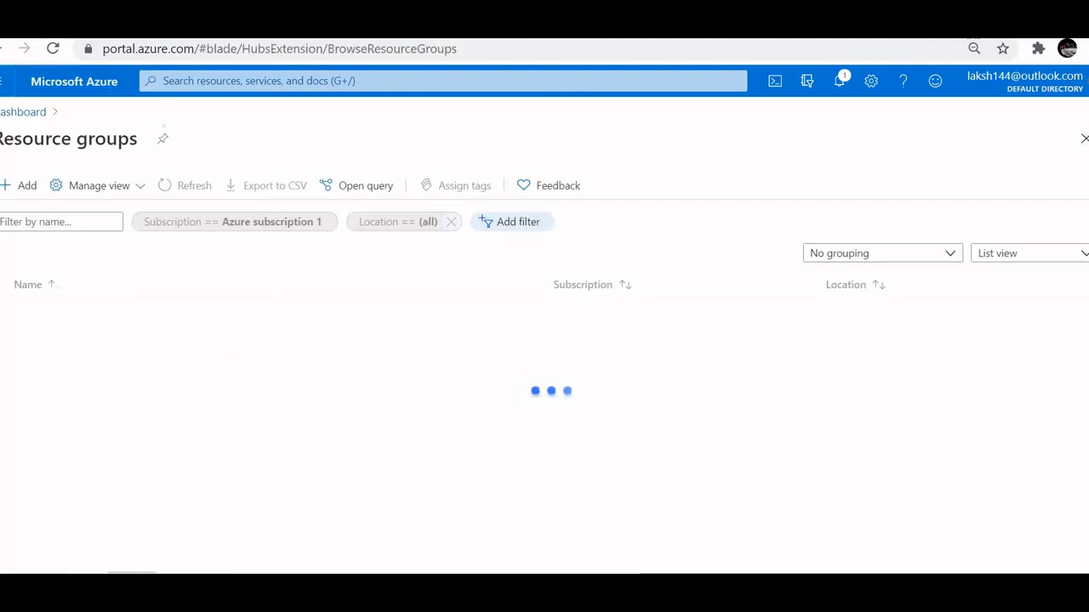
click(67, 313)
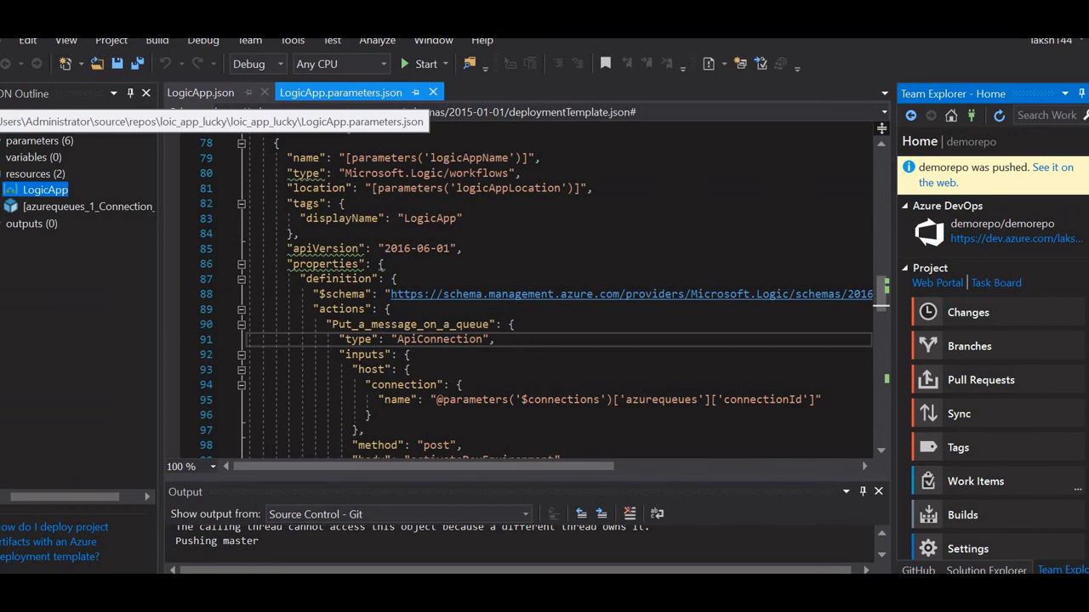
click(340, 91)
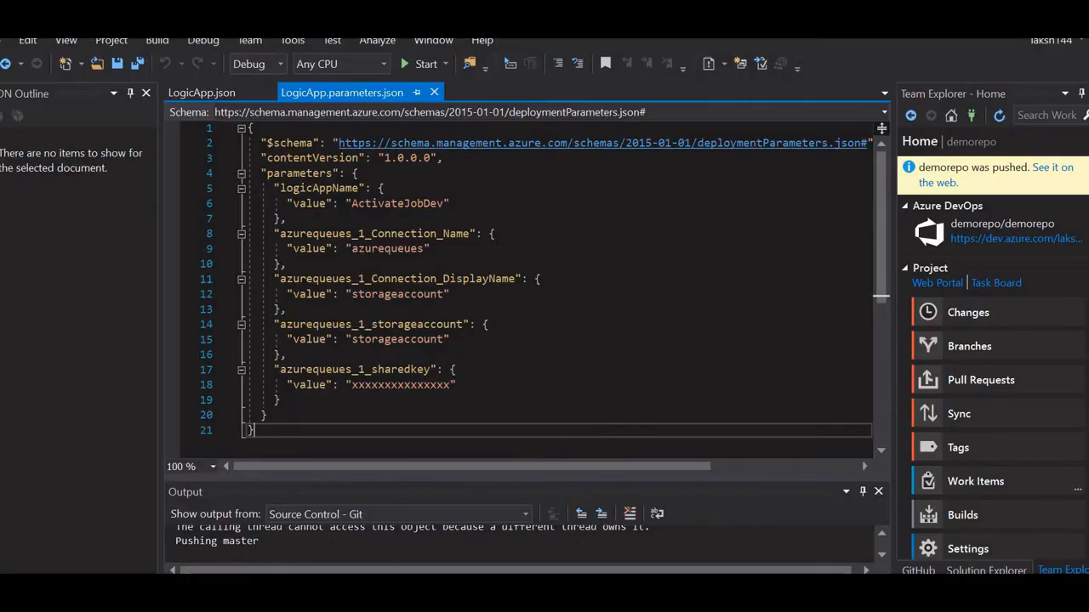
Change the logicAppName value in LogicApp.parameters.json to ActivateJobUAT and save the file
double_click(429, 203)
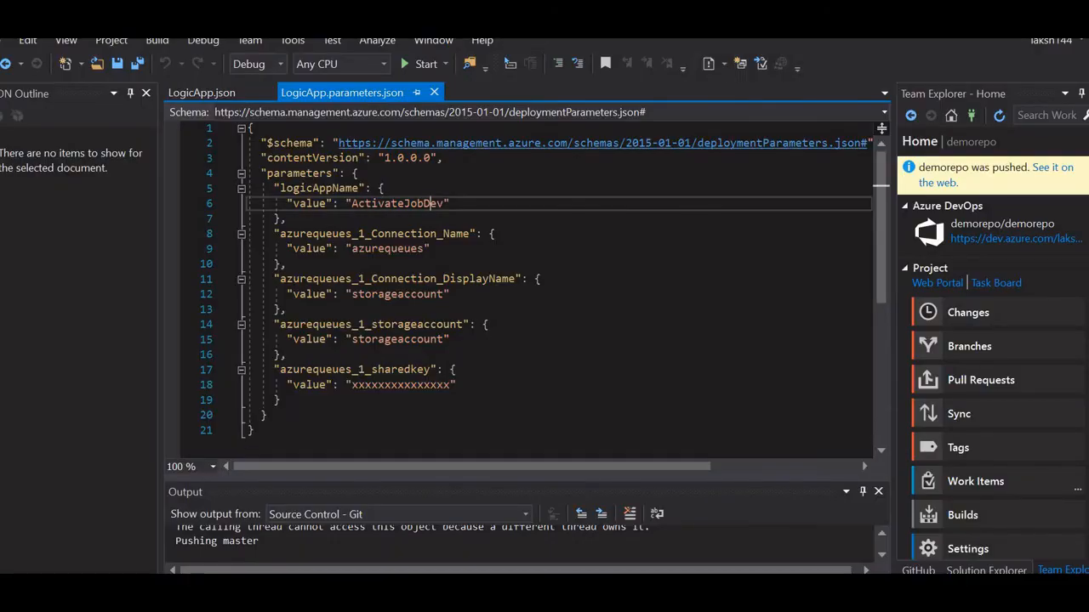
click(444, 203)
key(BackSpace)
key(BackSpace)
key(BackSpace)
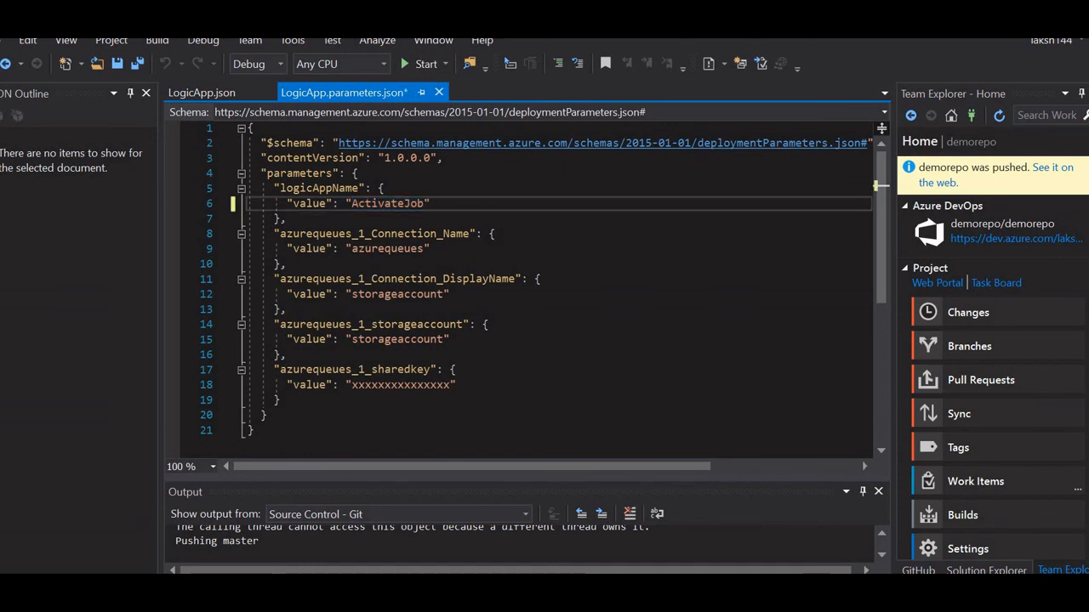
text(UAT)
key(ctrl+s)
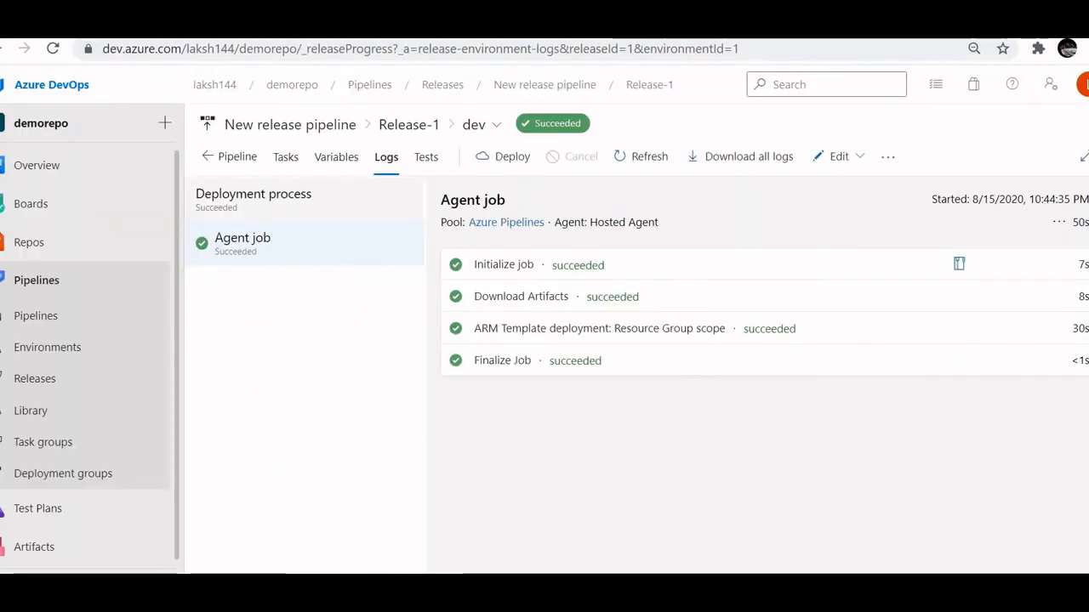
Switch to Azure DevOps, edit the release pipeline, and clone its dev stage as a new stage named uat
click(838, 157)
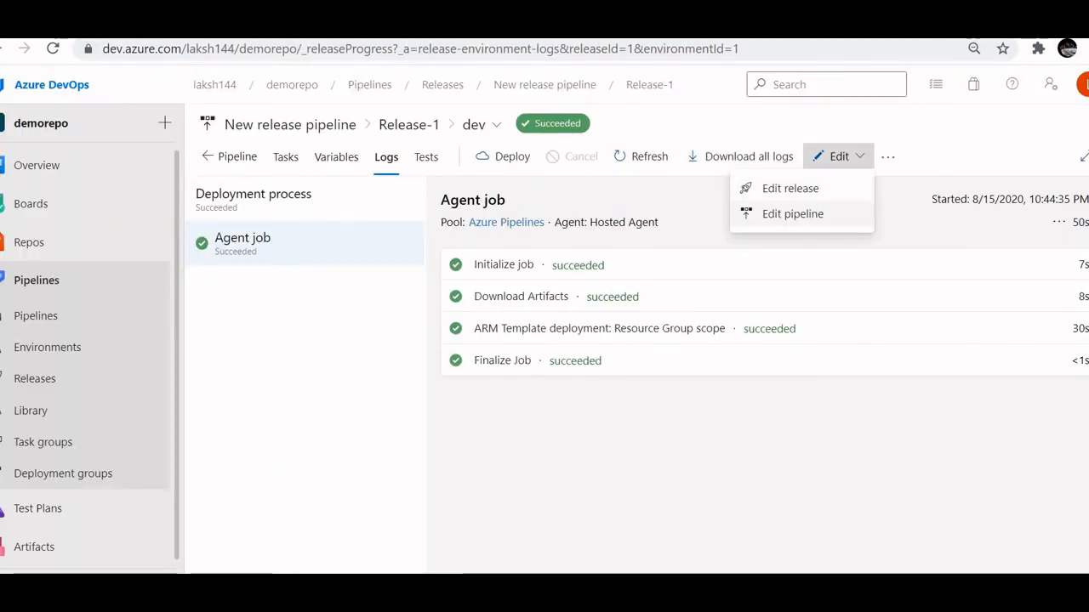
click(792, 213)
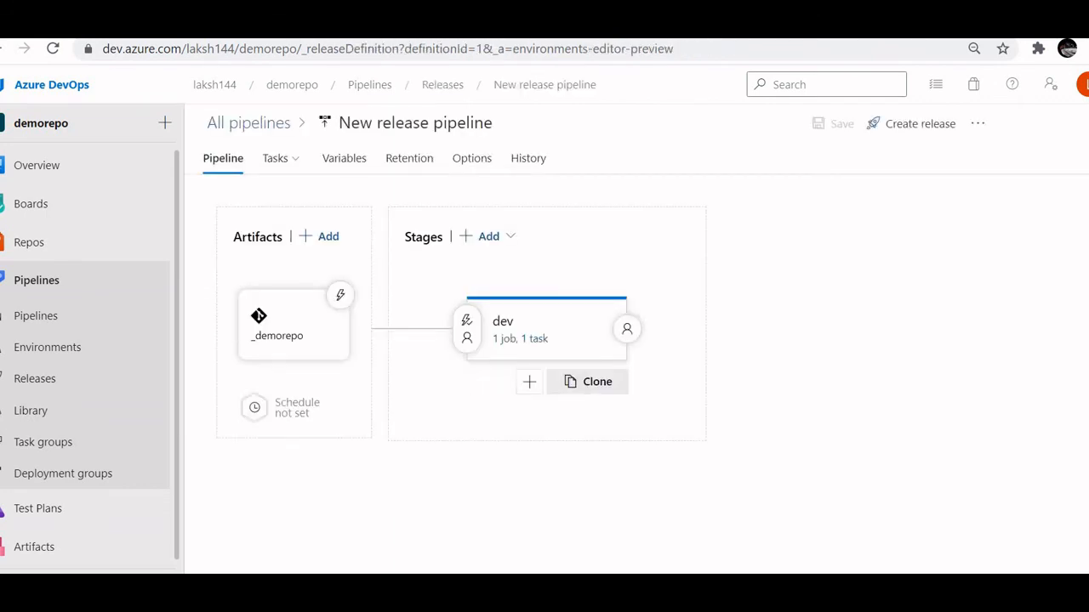
click(595, 381)
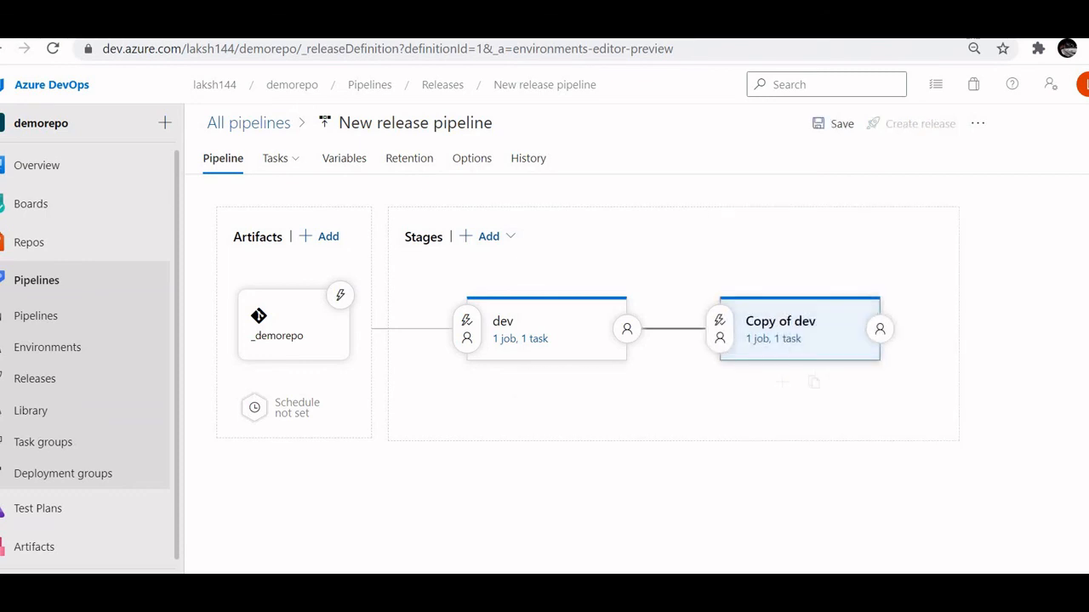
click(780, 322)
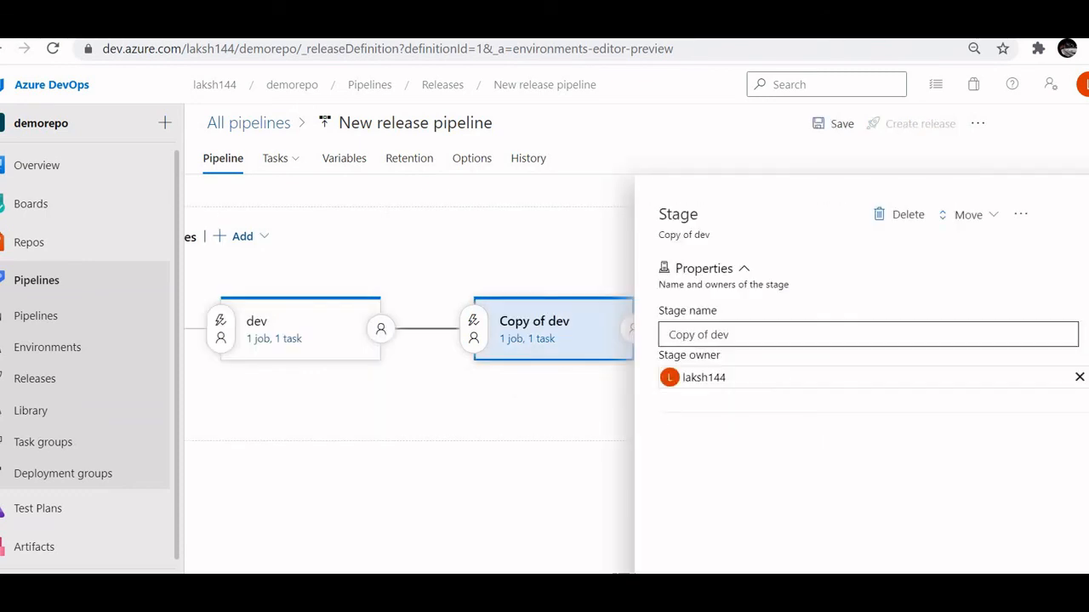
text(uat)
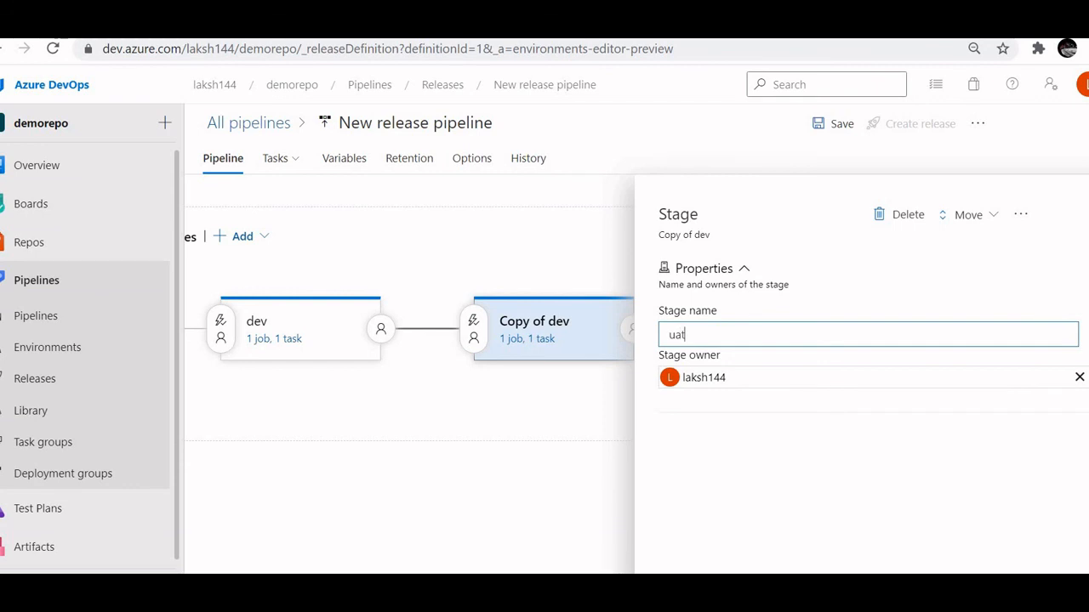
key(Escape)
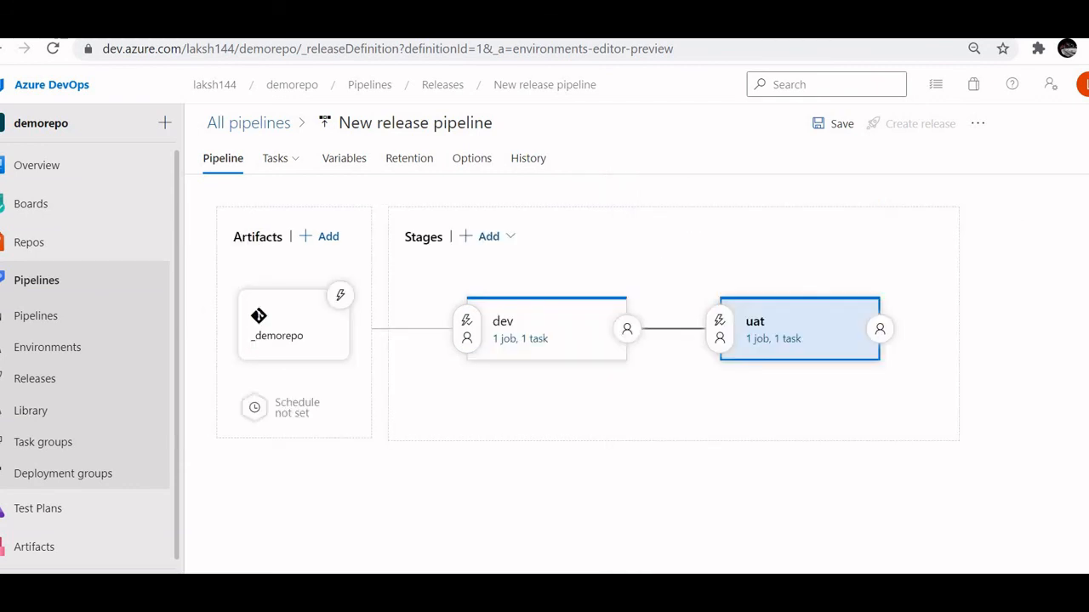
Review the dev stage's ARM template deployment settings, and leave the pipeline editor for the pipeline list, discarding the unsaved changes
mouse_move(800, 336)
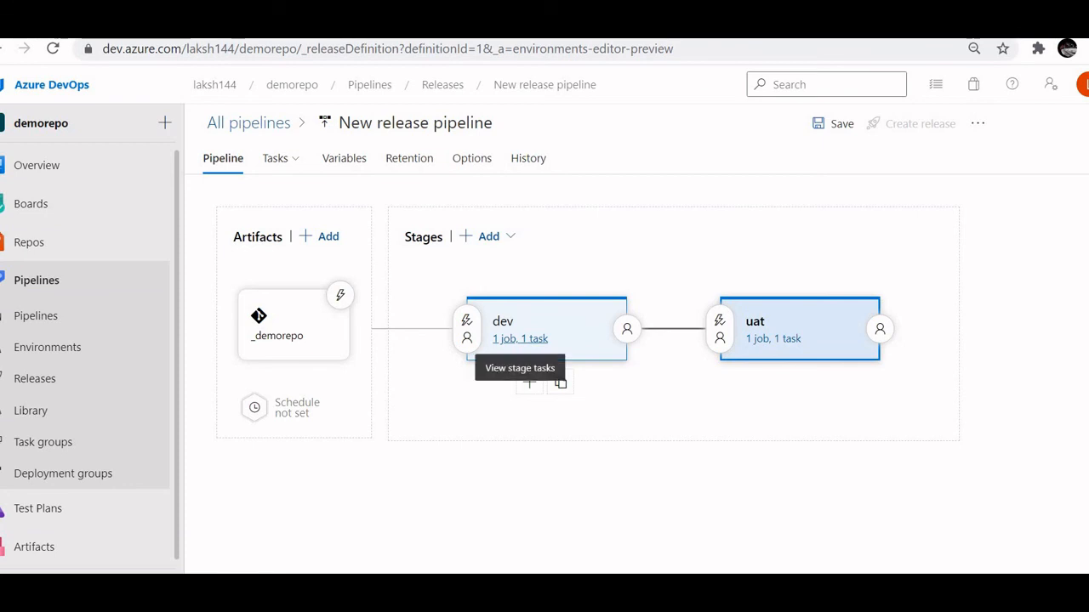
click(520, 339)
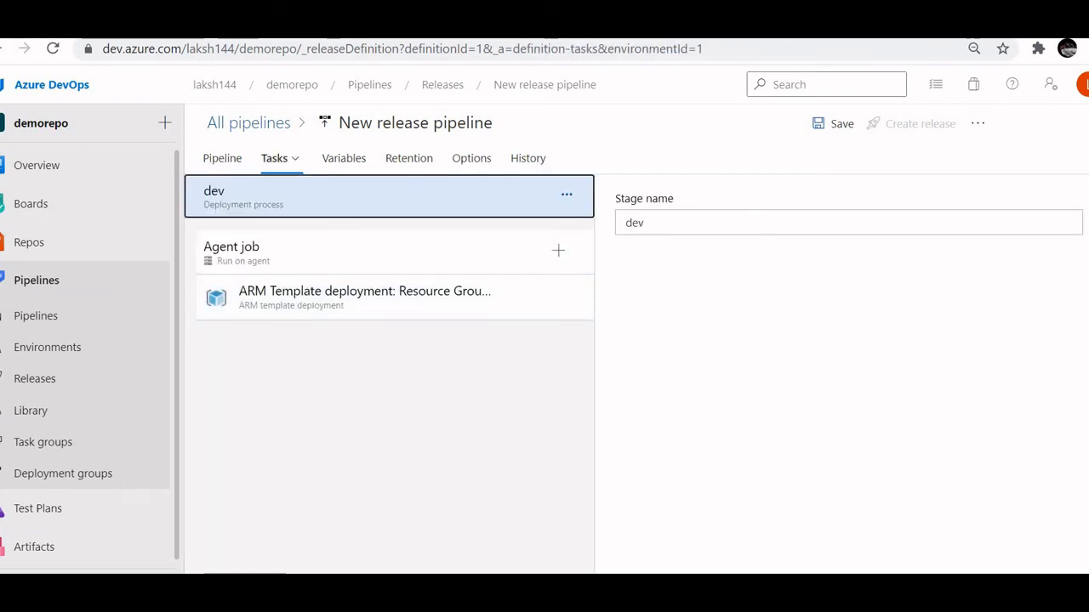
click(374, 298)
scroll(799, 340, down, 10)
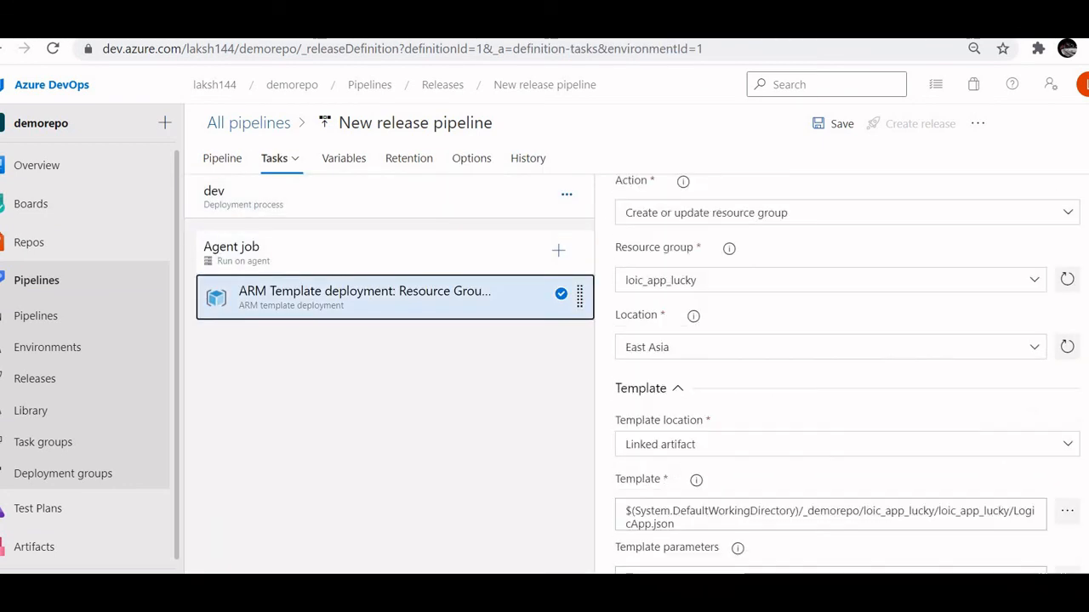
scroll(800, 340, up, 2)
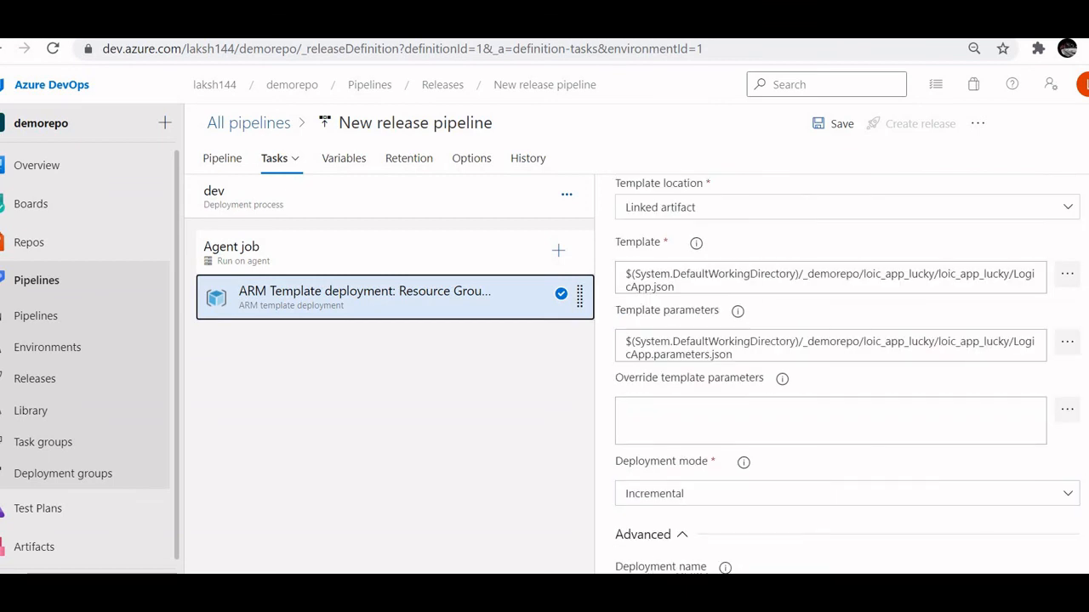
scroll(830, 417, down, 3)
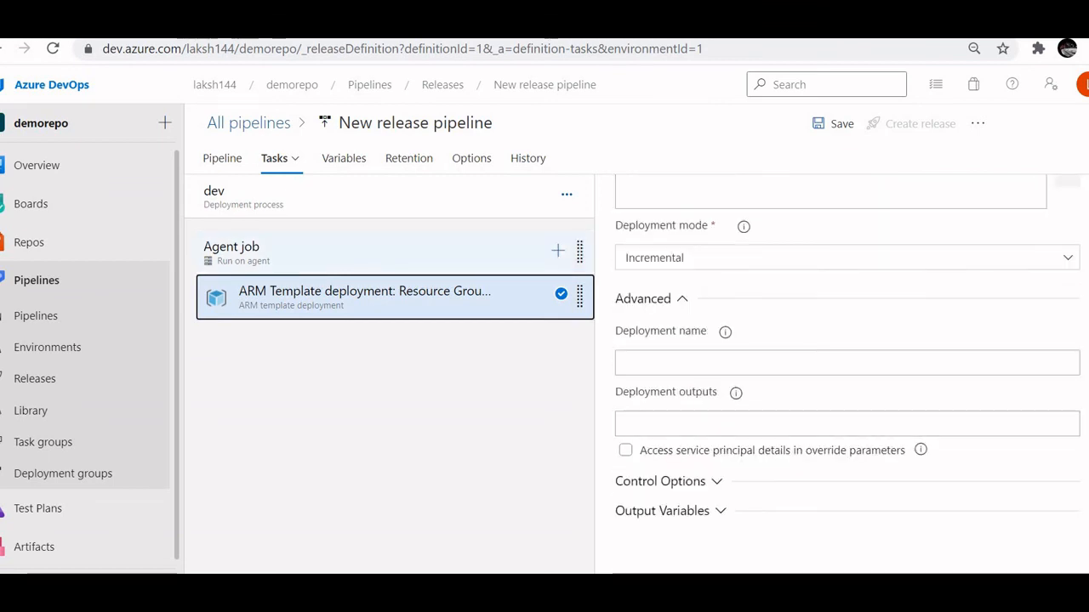
click(281, 141)
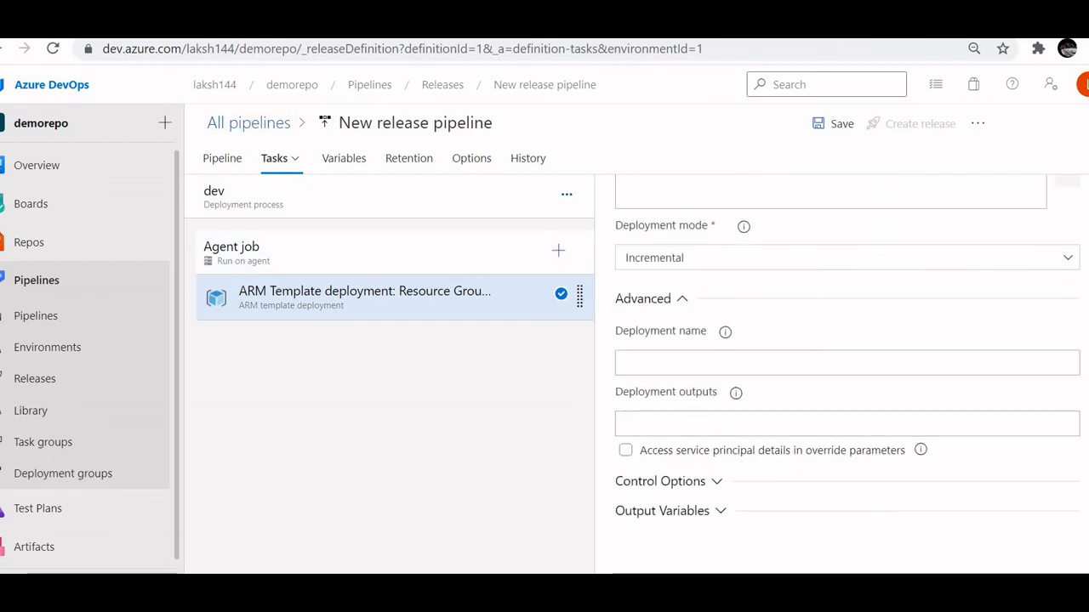
click(248, 123)
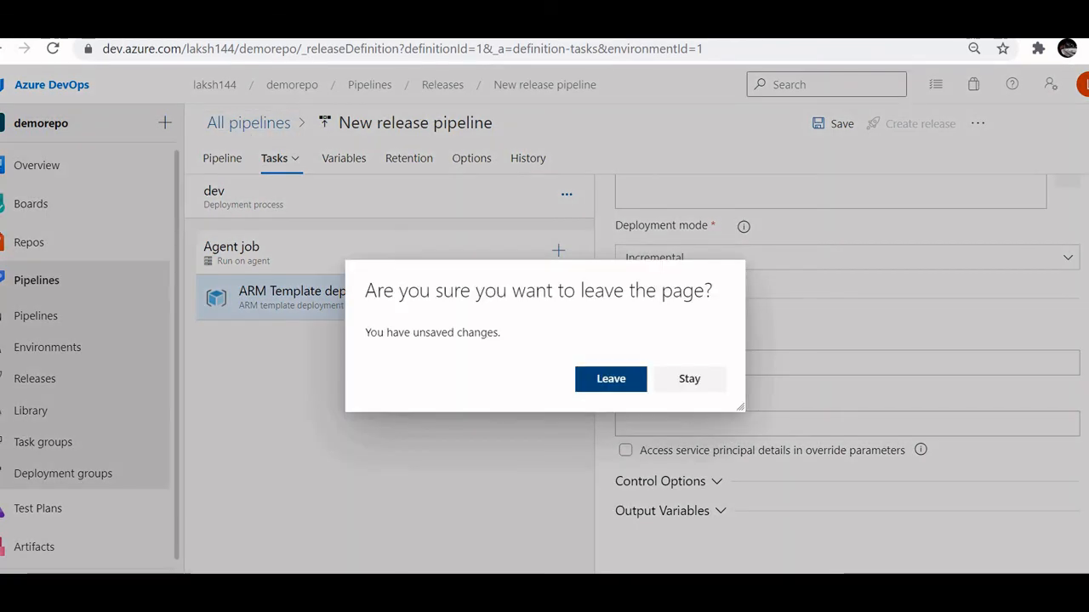
click(610, 380)
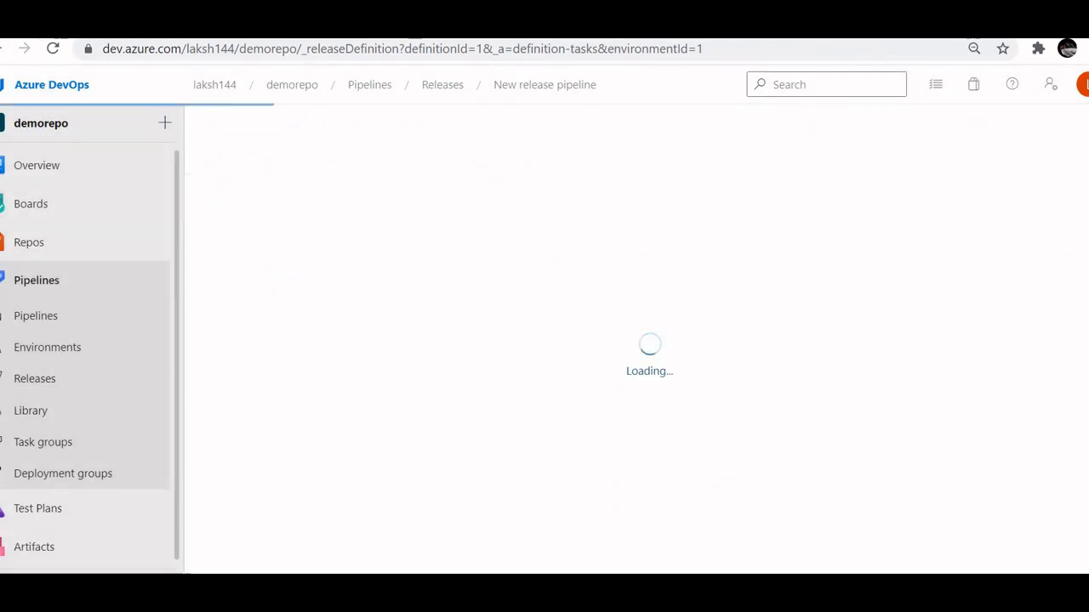